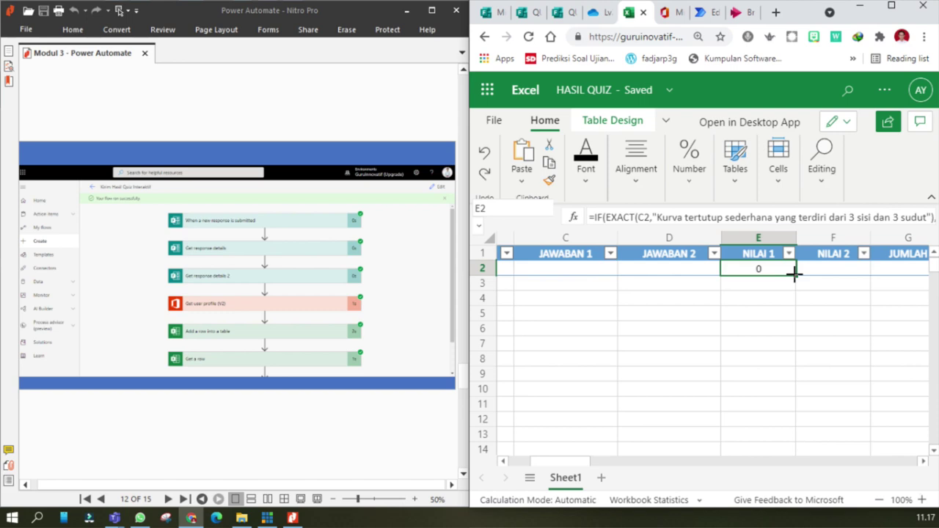
- Fill the NILAI 1 scoring formula from E2 into F2 and copy the answer option "Segitiga Sama Saja" from the QUIZ 2 form
drag(804, 273, 847, 271)
click(848, 271)
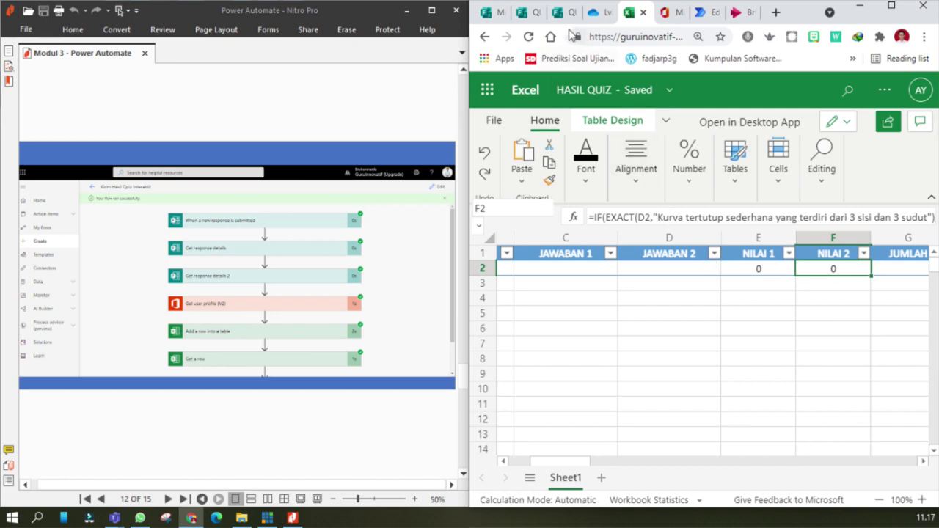
click(534, 14)
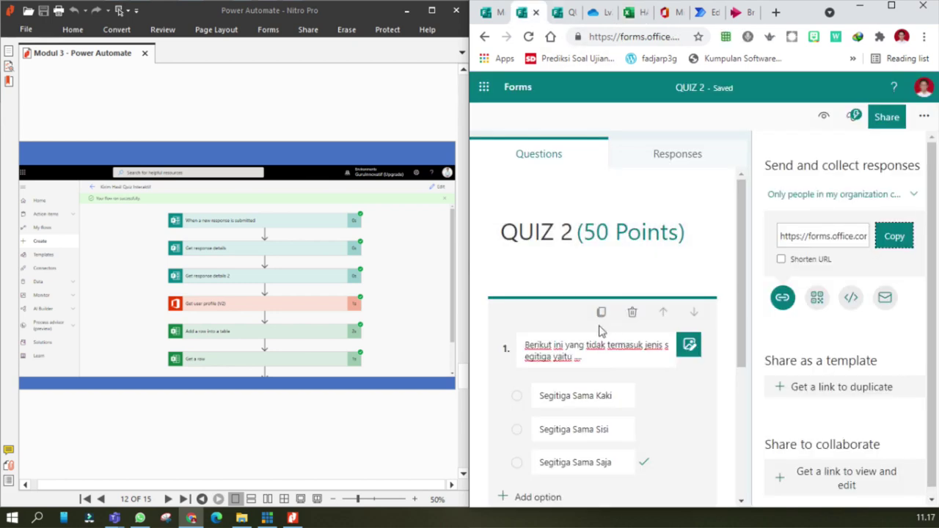
click(591, 463)
key(ctrl+c)
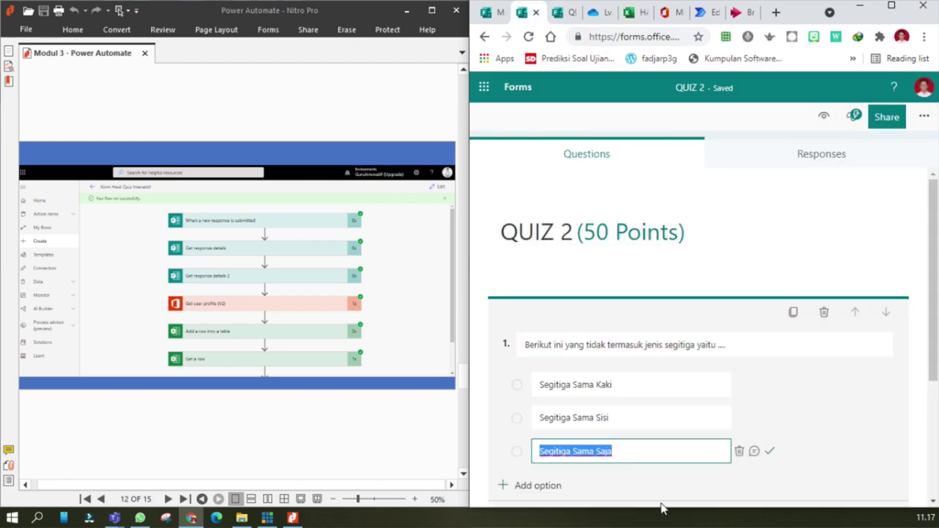
- Replace the quoted answer text in the F2 formula of HASIL QUIZ with "Segitiga Sama Saja", keeping the 50 and 0 scores
click(635, 13)
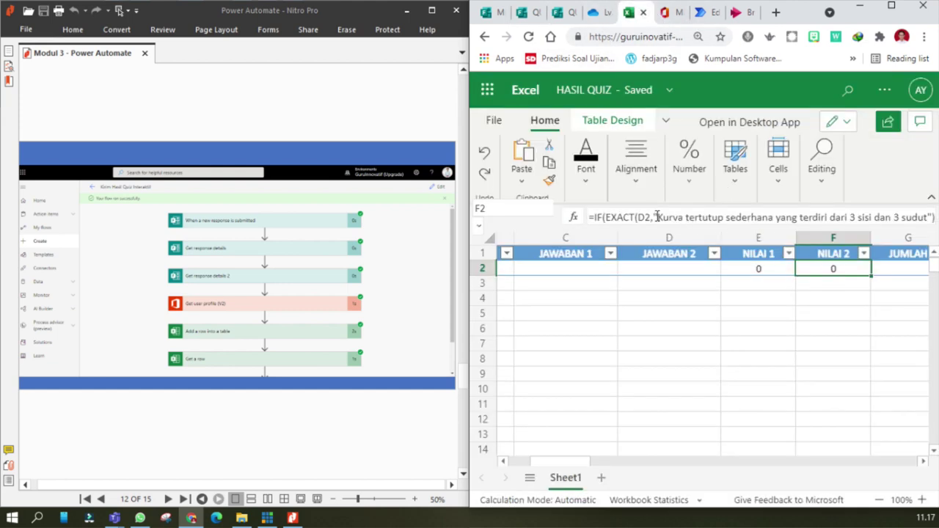
click(656, 216)
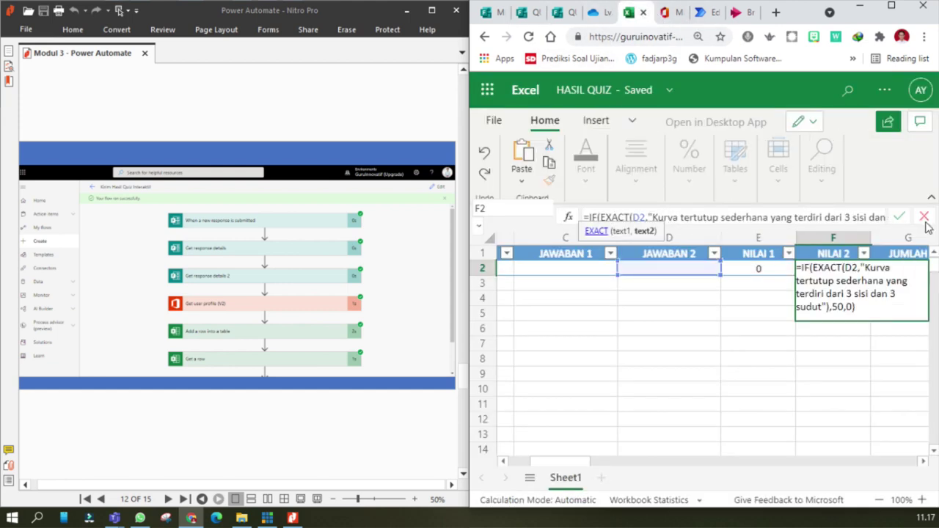
key(Delete)
key(Delete)
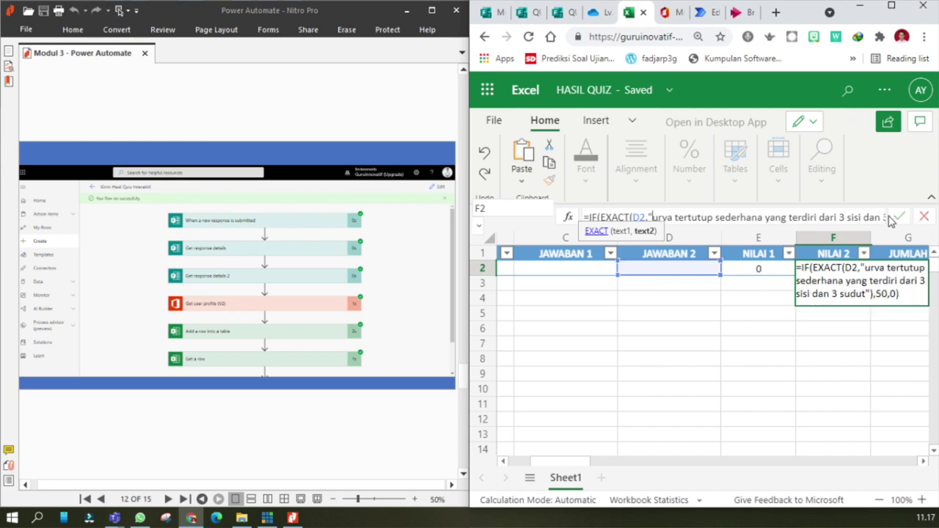
key(Delete)
key(Delete)
key(Delete)
key(Delete)
key(Delete)
key(Delete)
key(Delete)
key(Delete)
key(Delete)
key(Delete)
key(Delete)
key(Delete)
key(Delete)
key(Delete)
key(Delete)
key(Delete)
key(Delete)
key(Delete)
key(Delete)
key(Delete)
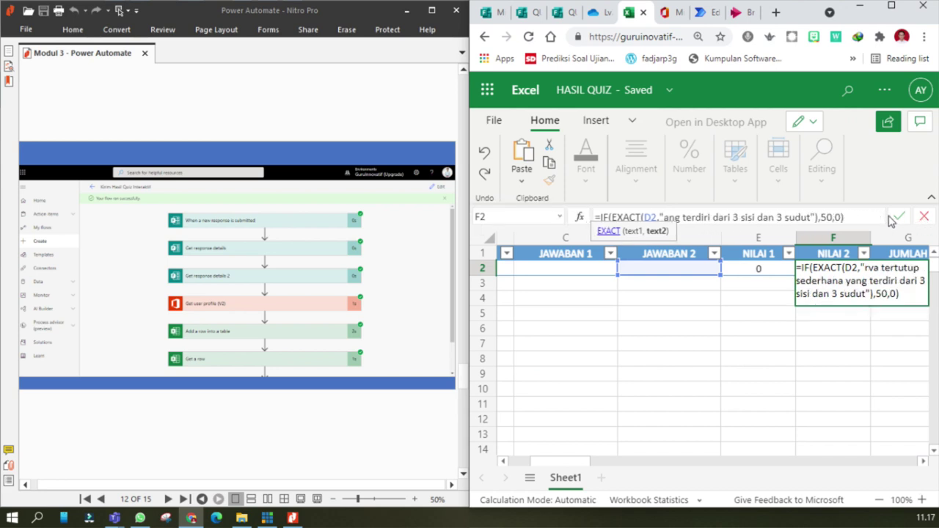
key(Delete)
key(Delete)
key(Delete)
key(Delete)
key(Delete)
key(Delete)
key(Delete)
key(Delete)
key(Delete)
key(Delete)
key(Delete)
key(Delete)
key(Delete)
key(Delete)
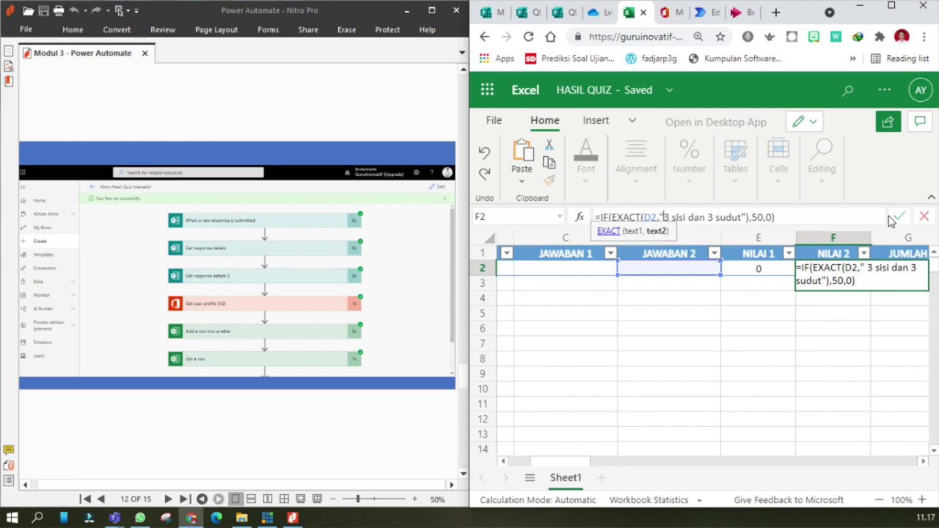
key(Delete)
key(Delete)
key(Delete)
key(Delete)
key(Delete)
key(Delete)
key(Delete)
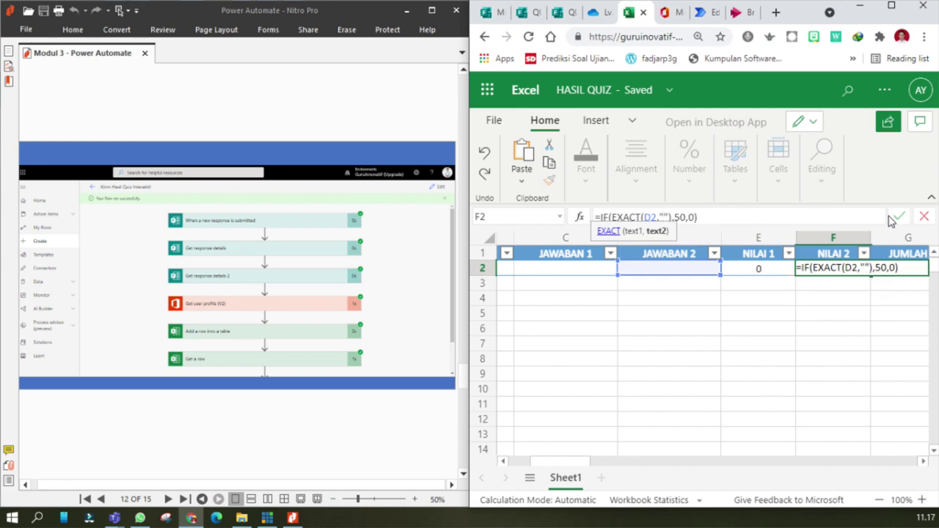
key(ctrl+v)
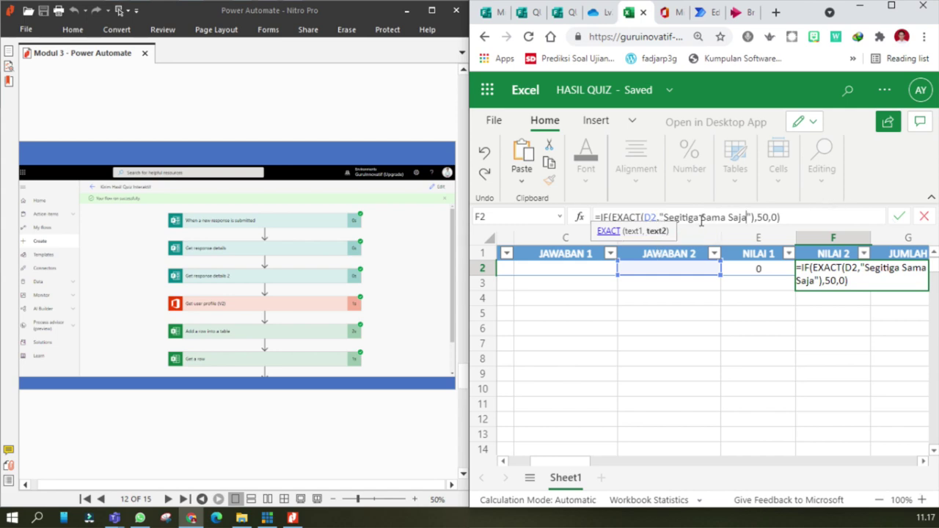
key(Return)
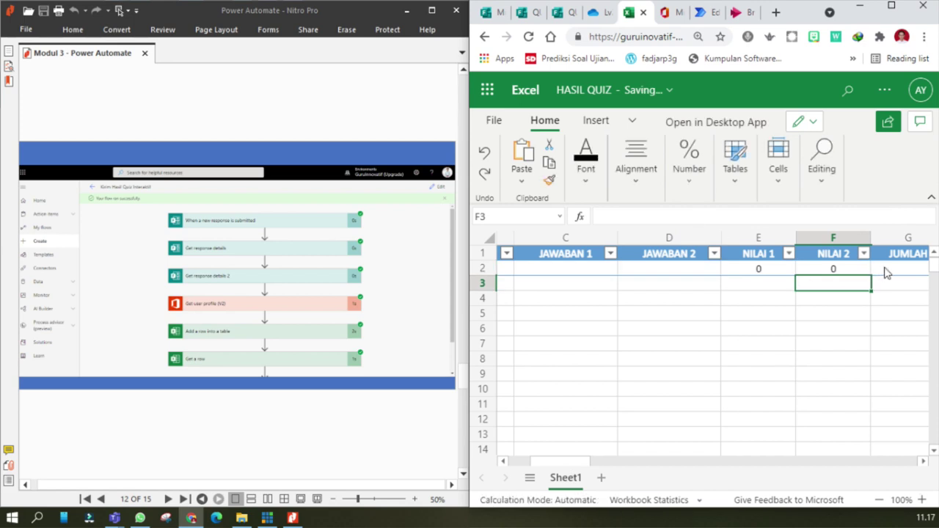
- Enter a formula in the JUMLAH cell G2 that adds the NILAI 1 and NILAI 2 scores in E2 and F2
click(884, 269)
text(=)
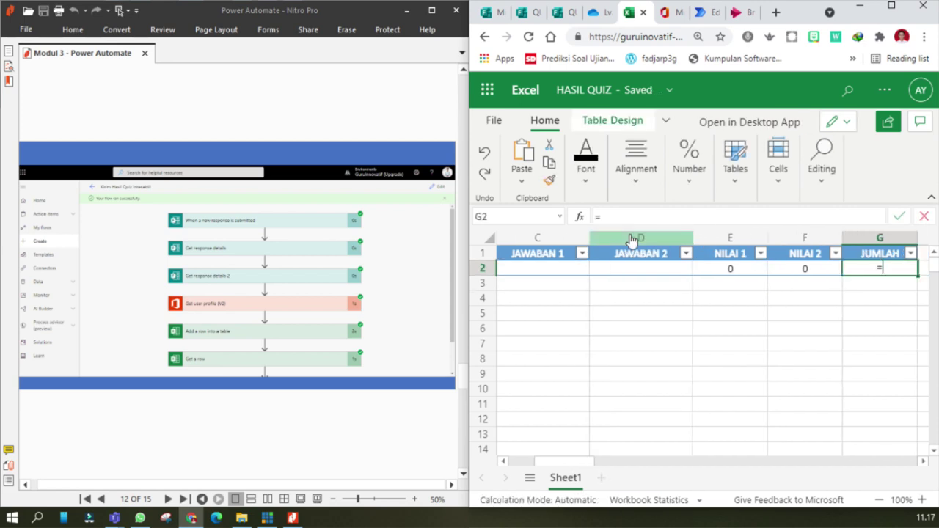
key(Left)
key(Left)
text(+)
key(Left)
key(Return)
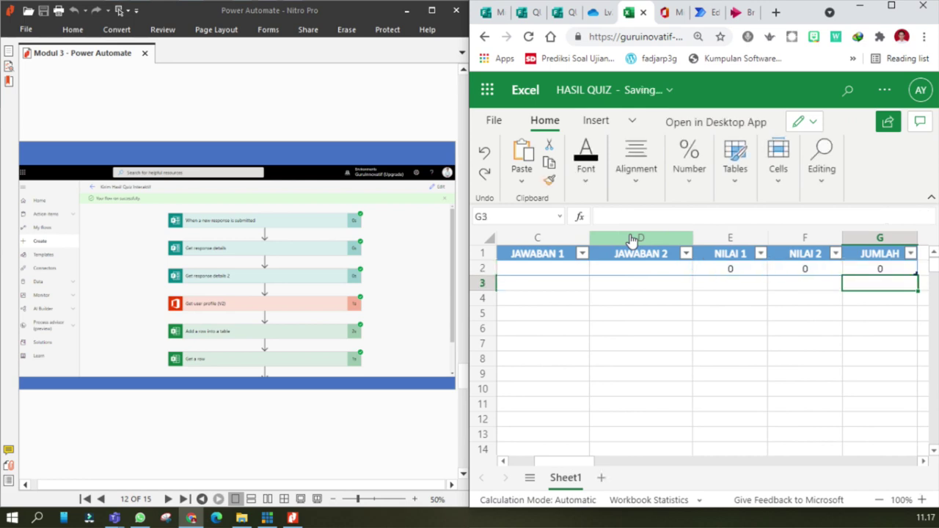
click(724, 273)
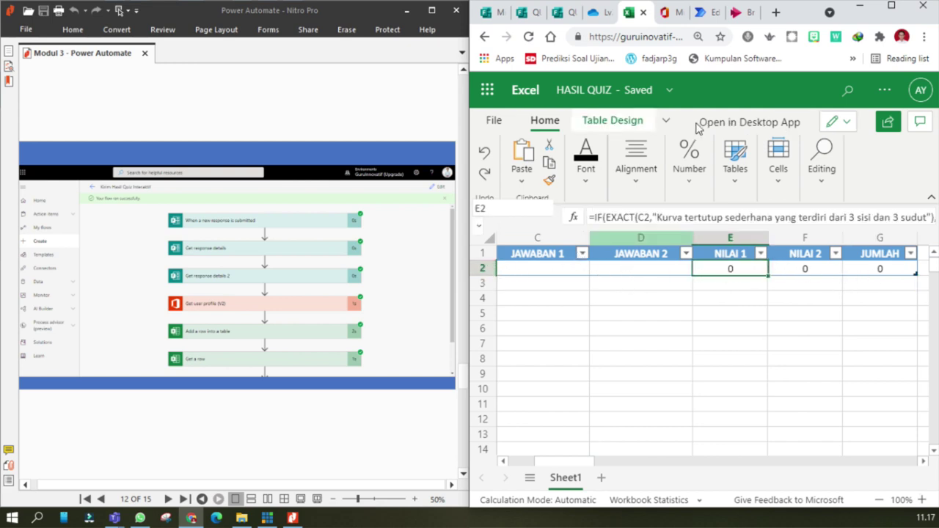
- Switch to Power Automate and start a manual test of the KIRIM HASIL QUIZ 1+2 flow
click(709, 16)
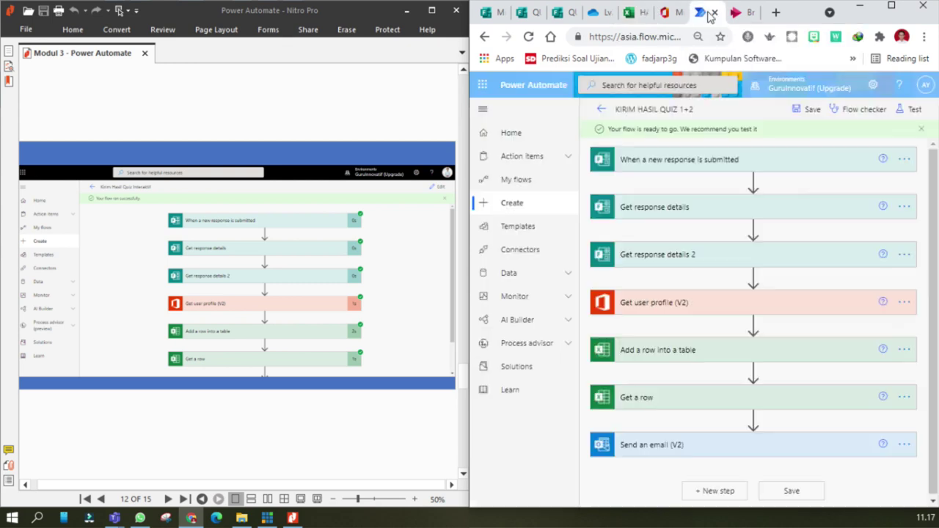
click(912, 112)
click(794, 179)
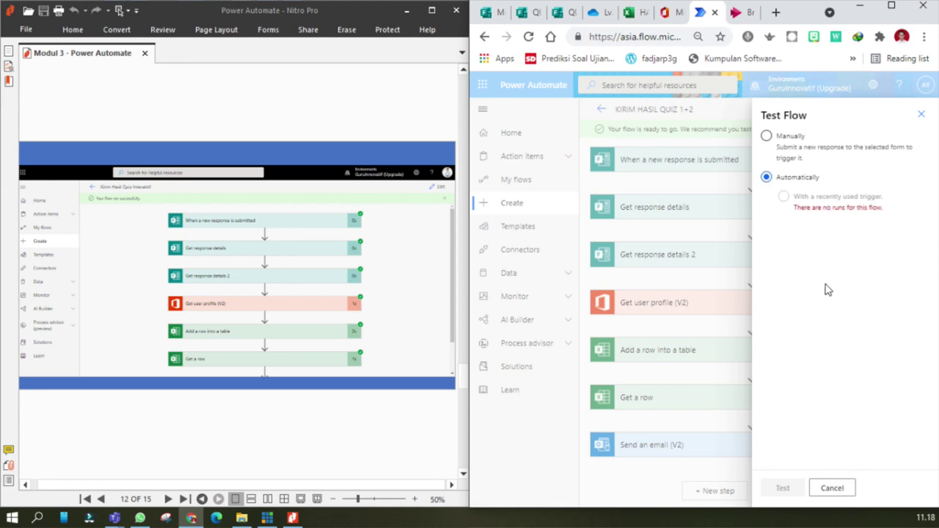
click(789, 143)
click(784, 490)
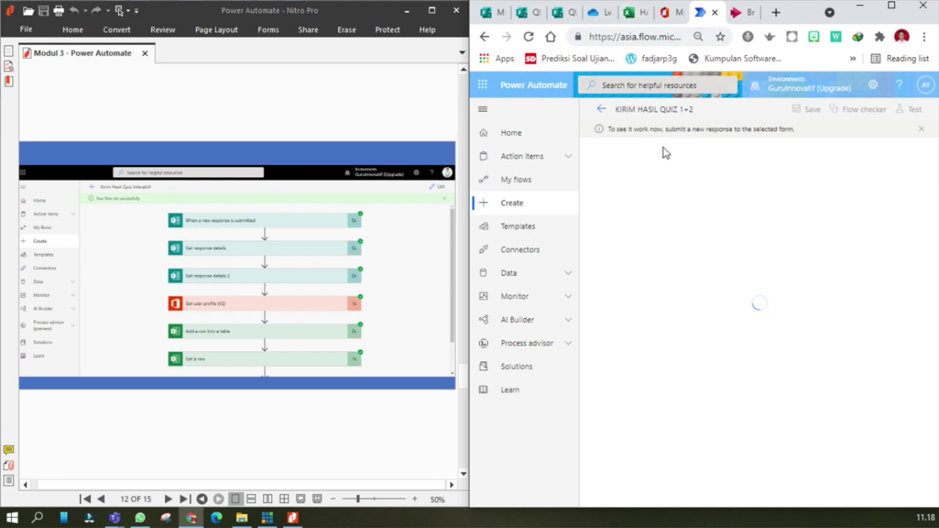
- Switch to Microsoft Stream, go to its home page and expand the My content section
click(739, 14)
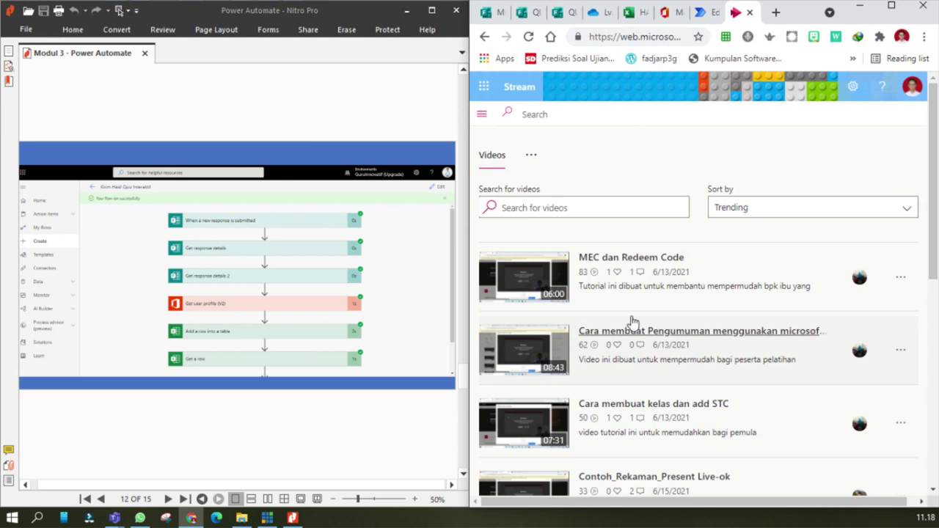
click(482, 114)
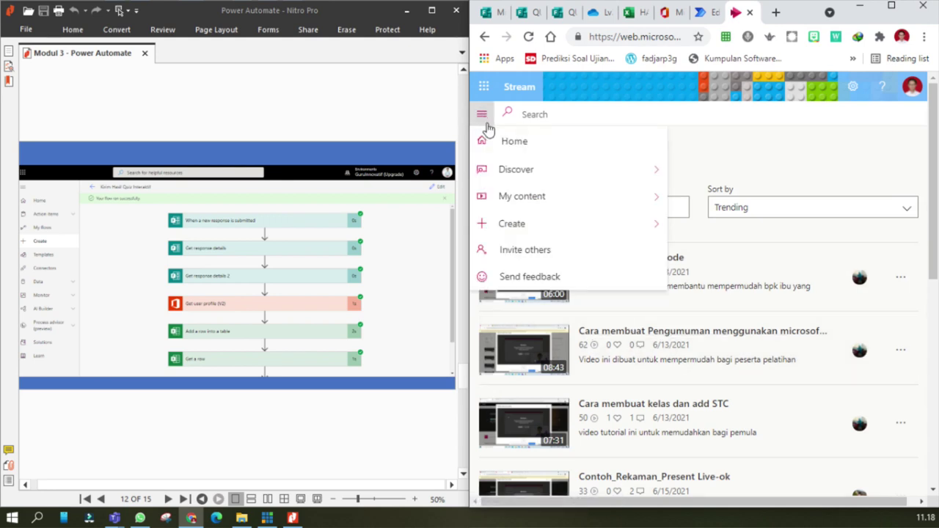
click(514, 141)
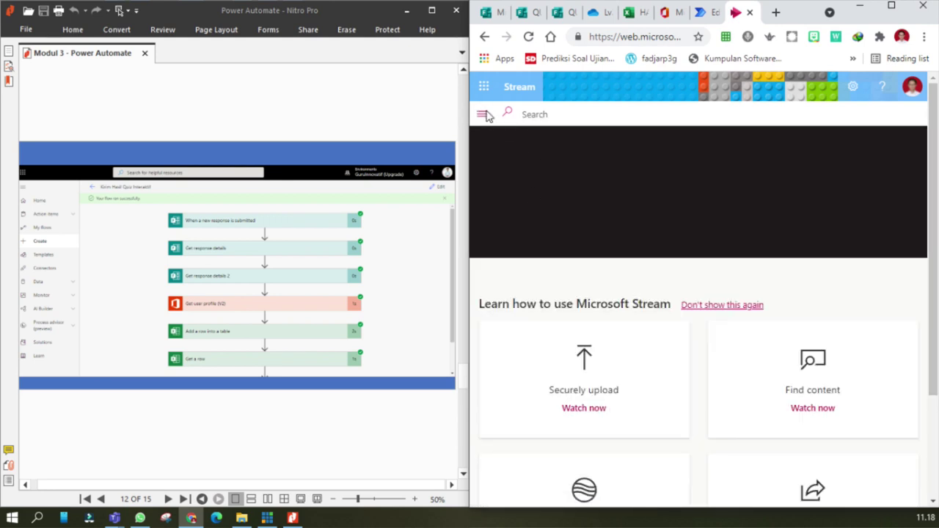
click(485, 116)
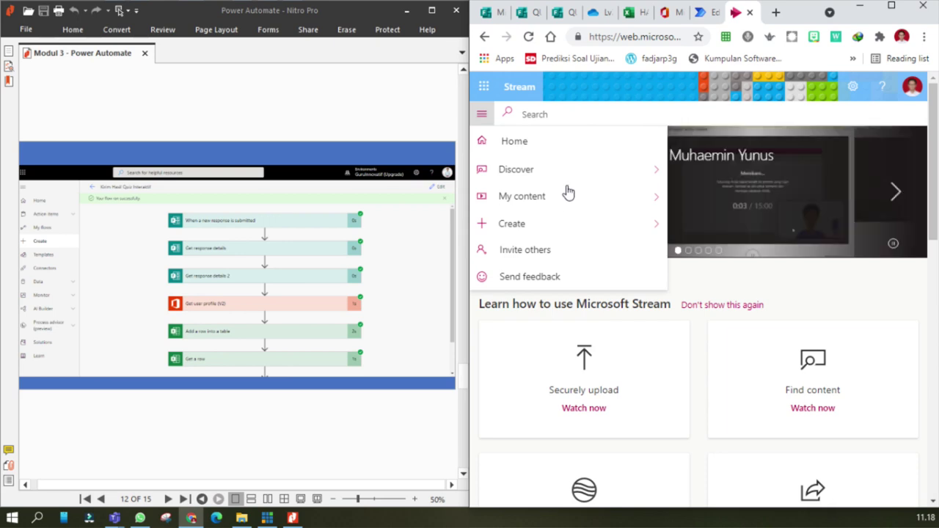
click(568, 195)
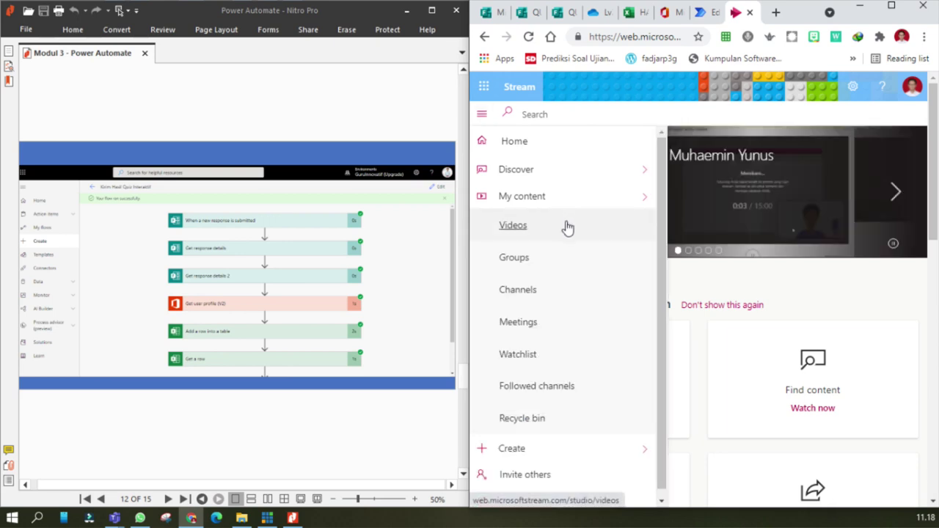
- Detach the Power Automate page into its own browser window and place it side by side with the Stream window
click(701, 13)
drag(701, 12, 147, 36)
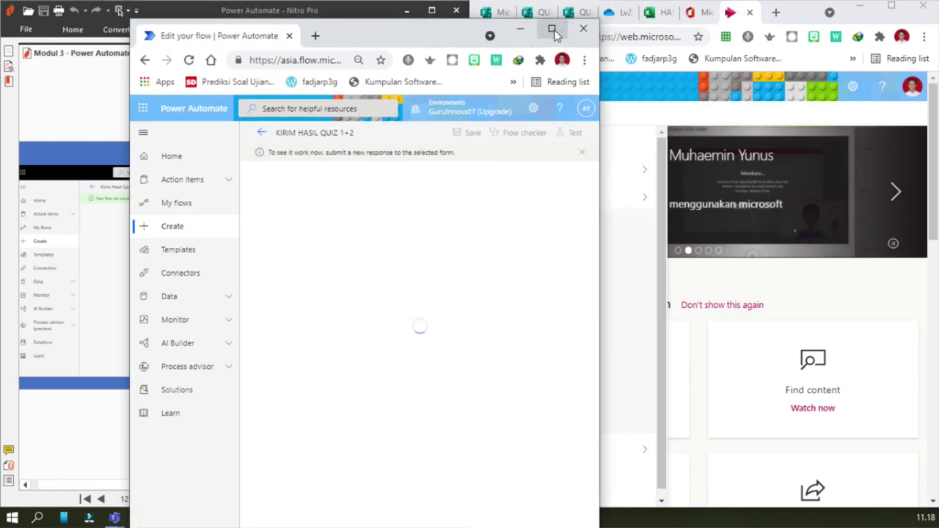
click(552, 30)
click(493, 55)
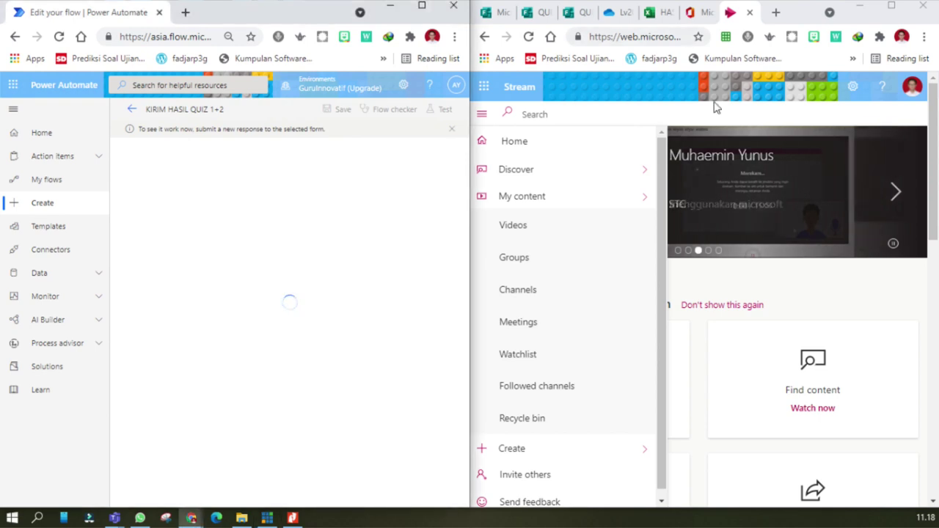
- Open the video "Segitiga (1) - Matematika Kelas 7" from the own Stream videos and show its interactivity forms
click(521, 225)
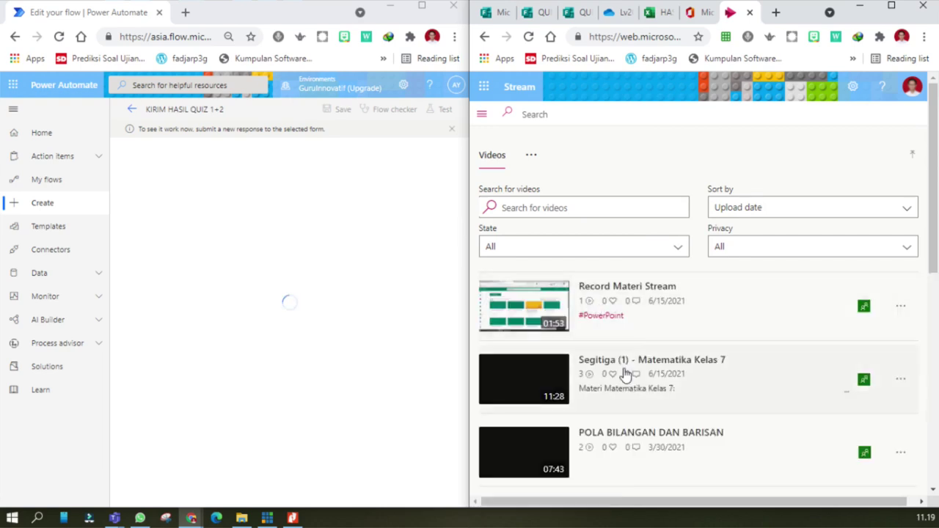
click(621, 359)
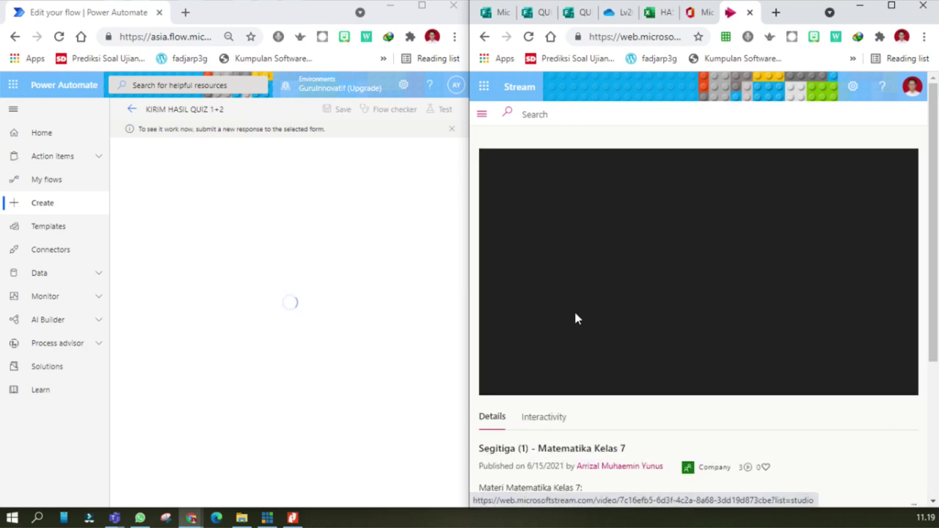
click(545, 423)
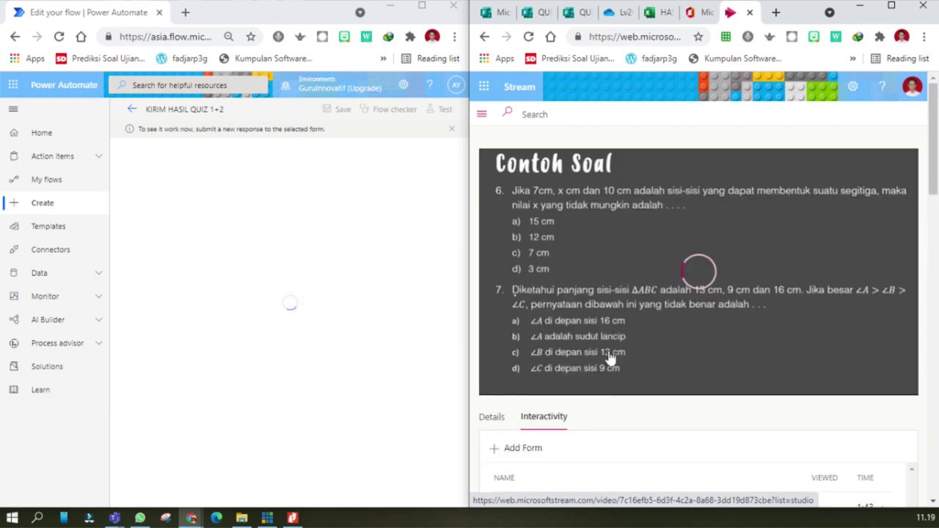
scroll(620, 367, down, 1)
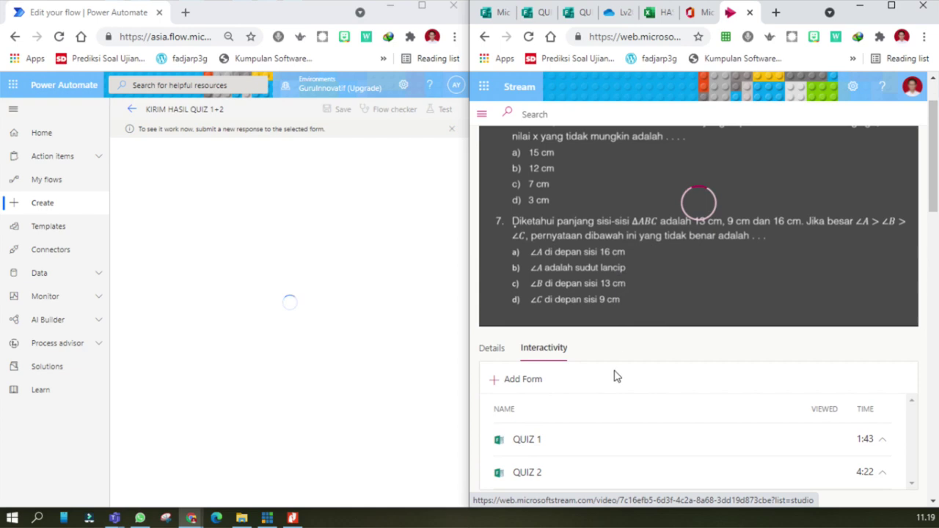
- Open QUIZ 1 in the video, answer with "Kurva tertutup sederhana yang terdiri dari 3 sisi dan 3 sudut" and submit the response
click(525, 440)
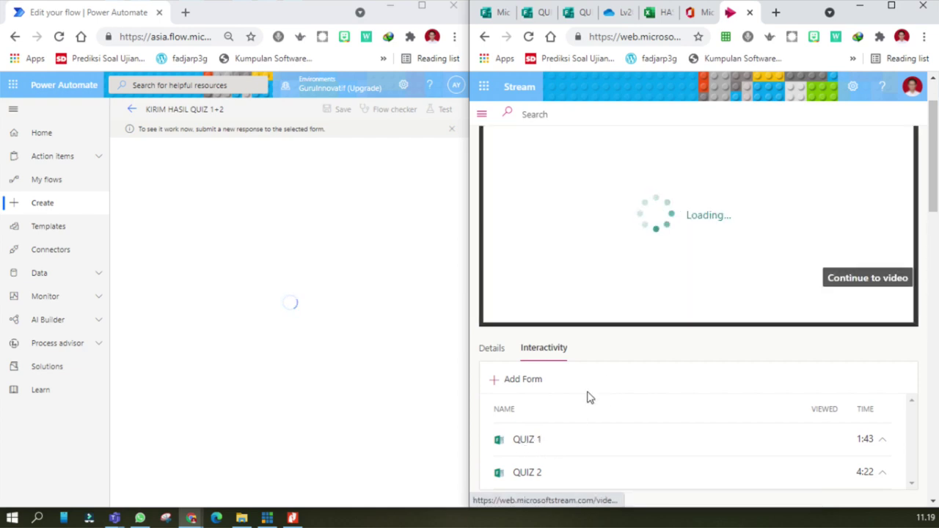
scroll(606, 389, up, 1)
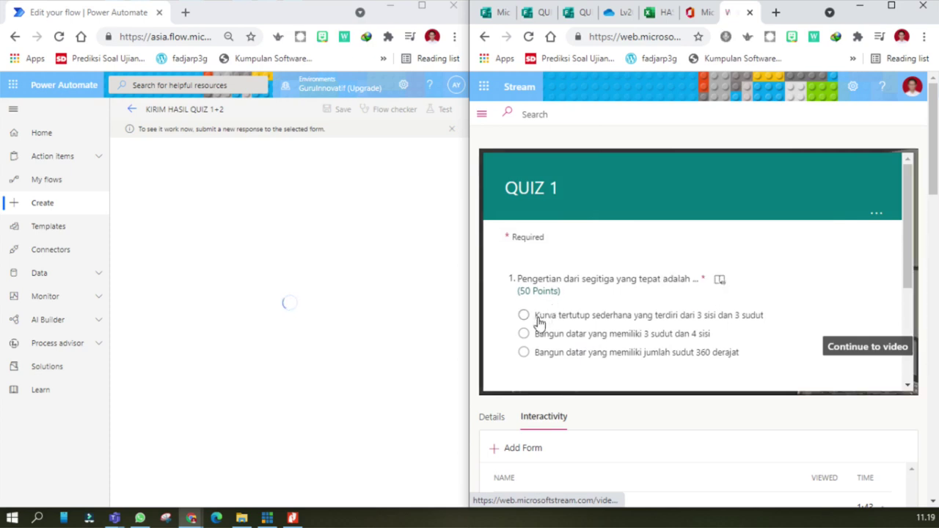
mouse_move(631, 365)
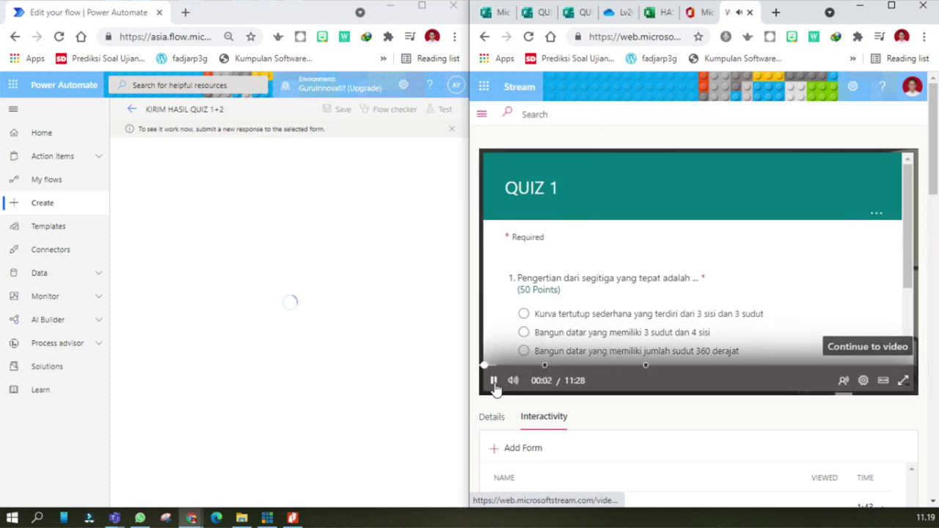
click(544, 366)
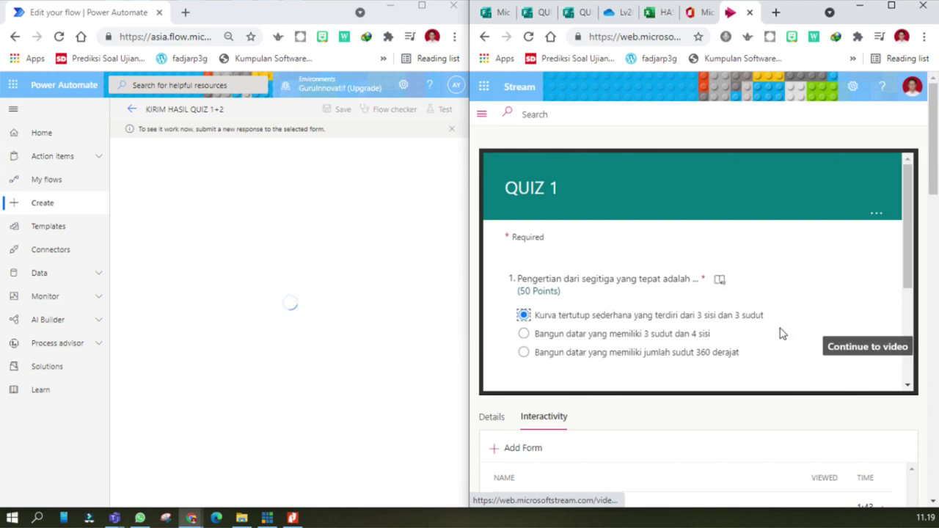
scroll(746, 332, down, 3)
scroll(678, 271, up, 3)
click(682, 369)
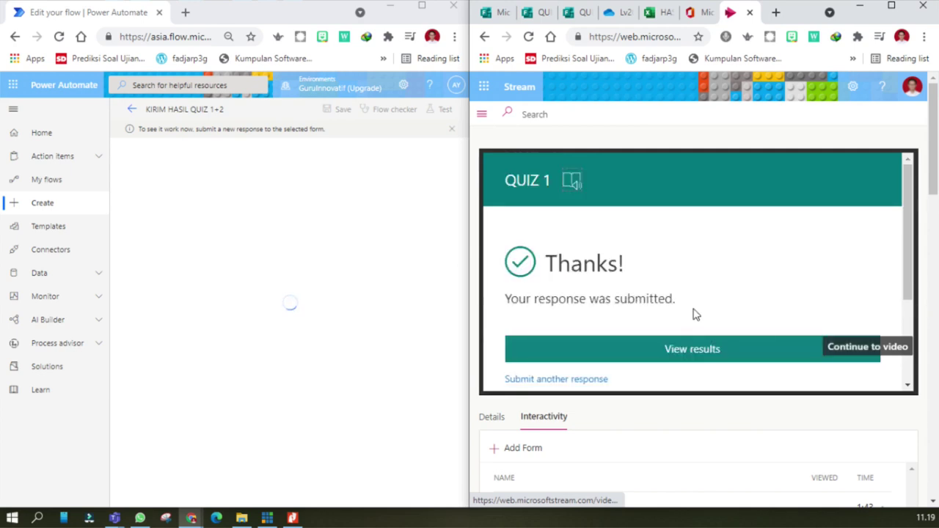
- Continue the video to QUIZ 2, answer with "Segitiga Sama Saja", submit the response and return to the video
click(886, 349)
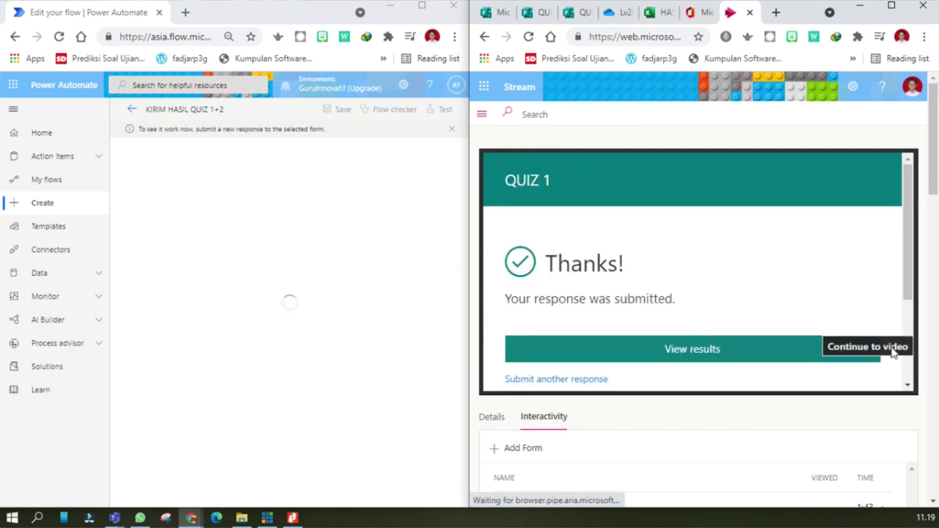
click(646, 366)
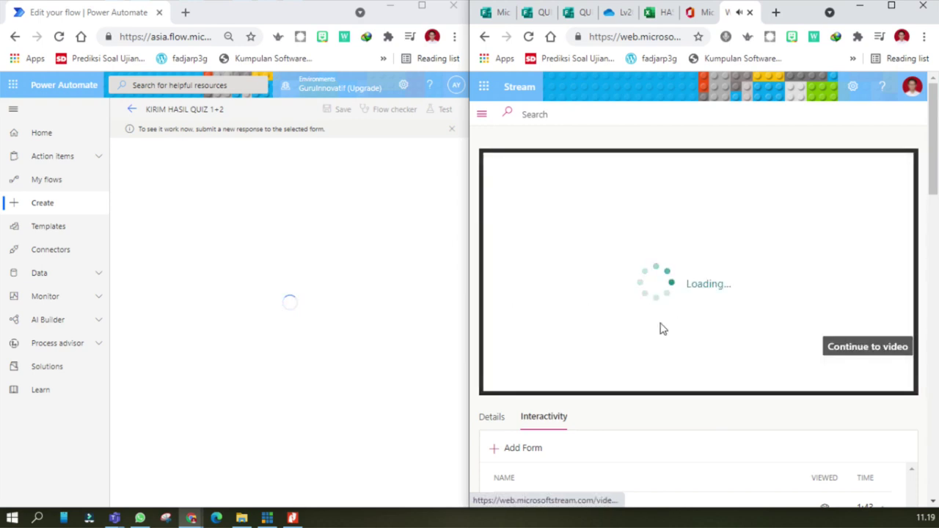
scroll(542, 352, down, 3)
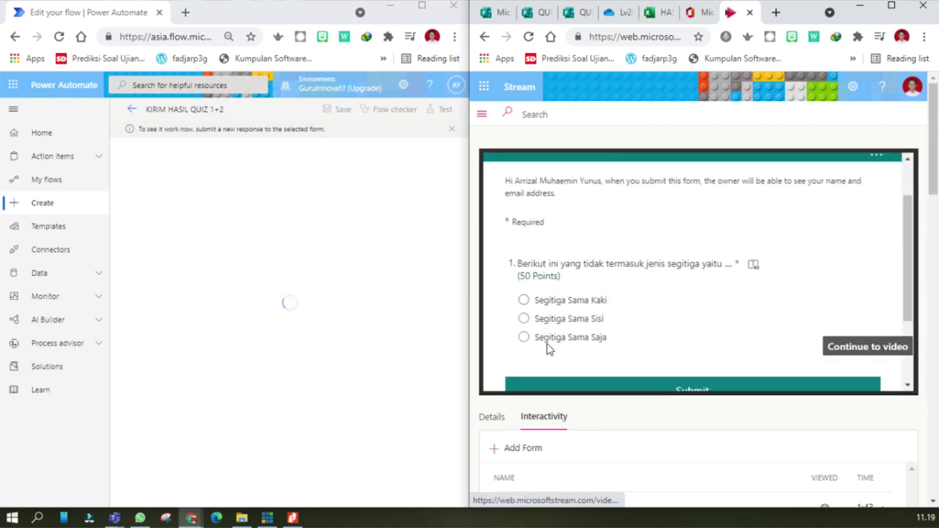
click(525, 258)
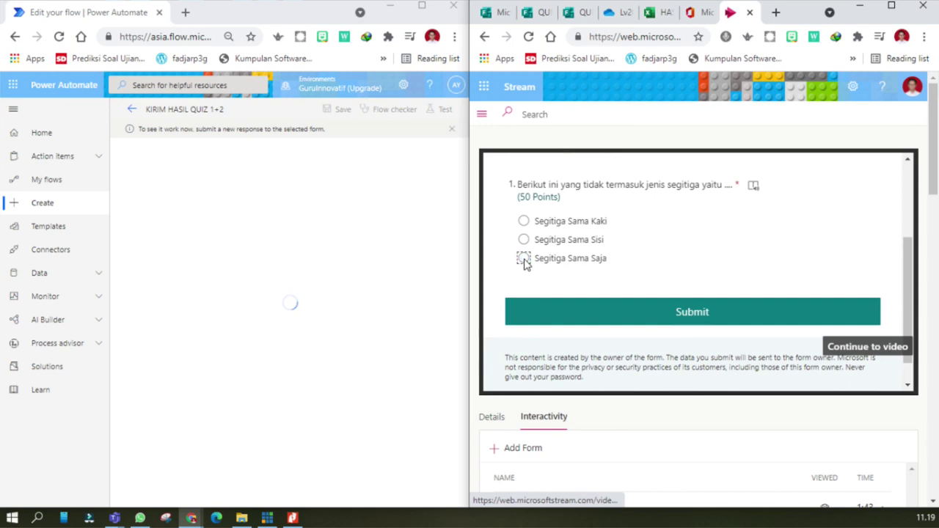
click(664, 313)
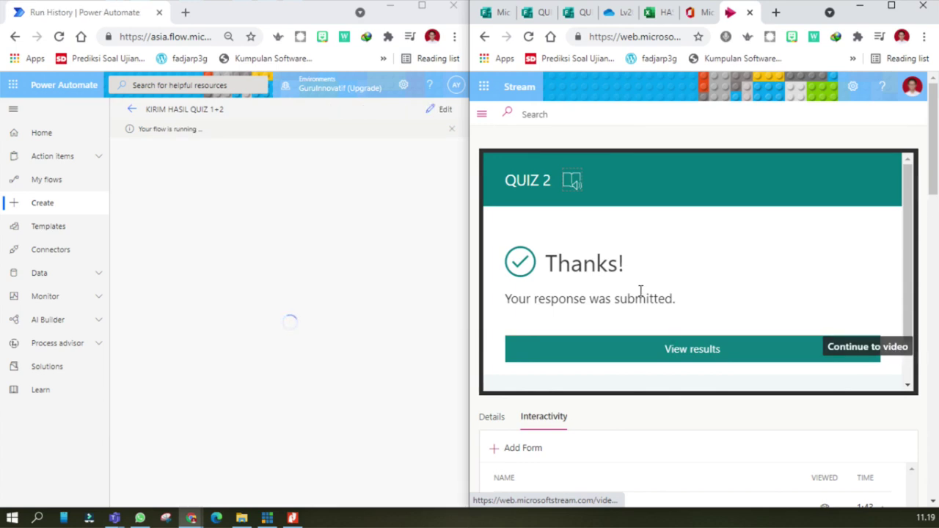
scroll(659, 402, down, 3)
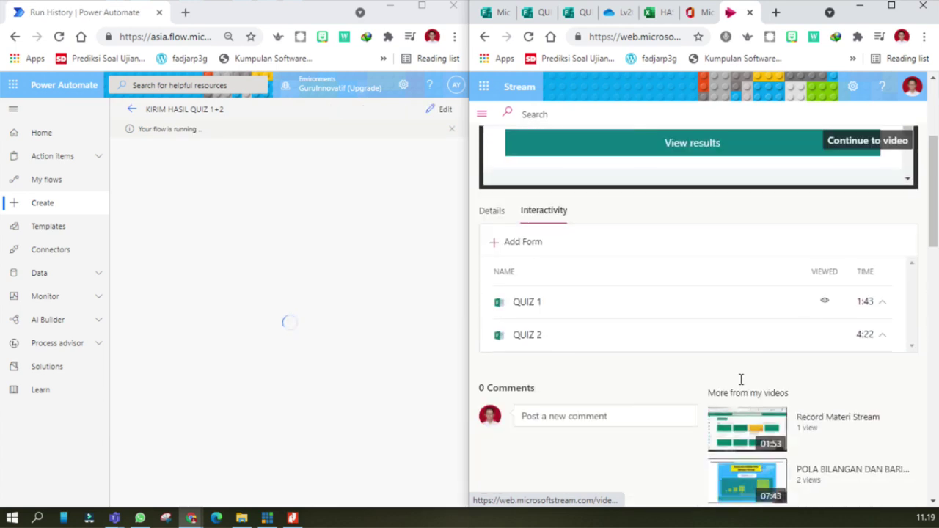
scroll(807, 308, up, 2)
click(860, 278)
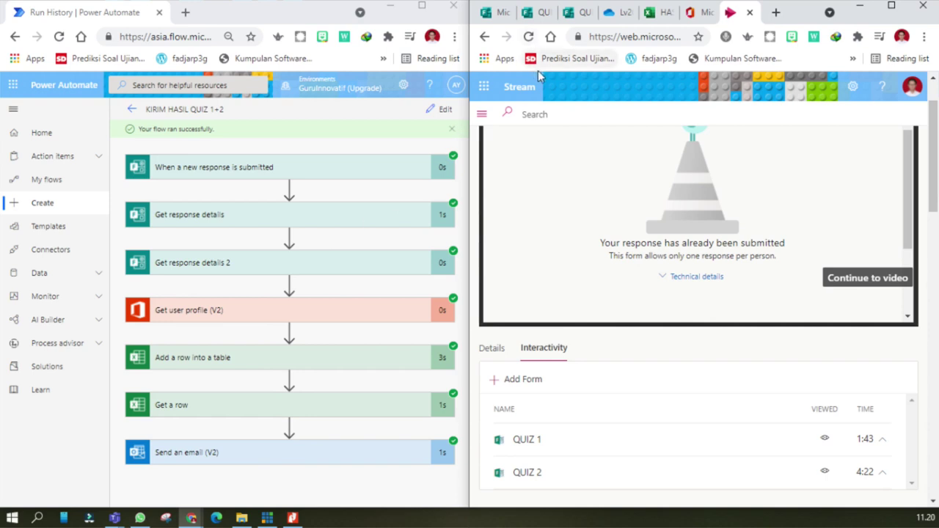
- Switch to the Office 365 home page, launch Outlook and open the "Nilai Quiz" score email
click(697, 13)
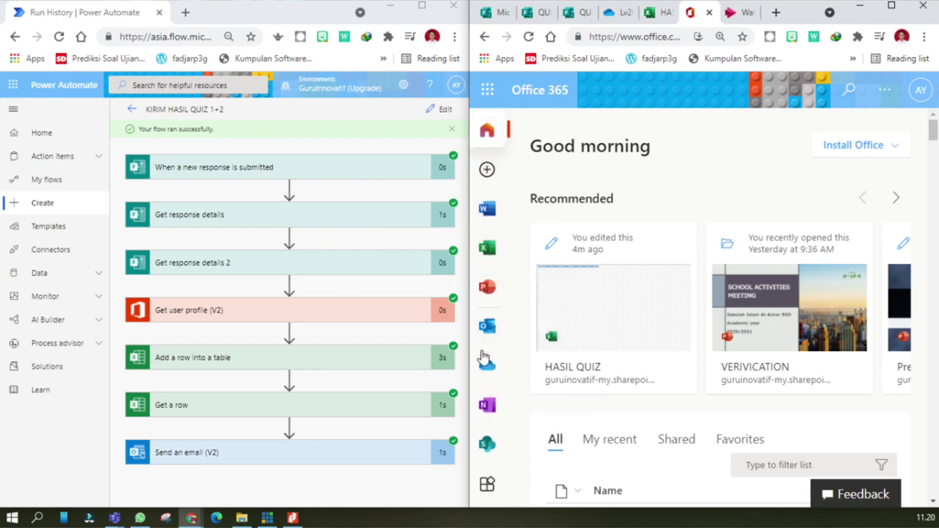
click(487, 325)
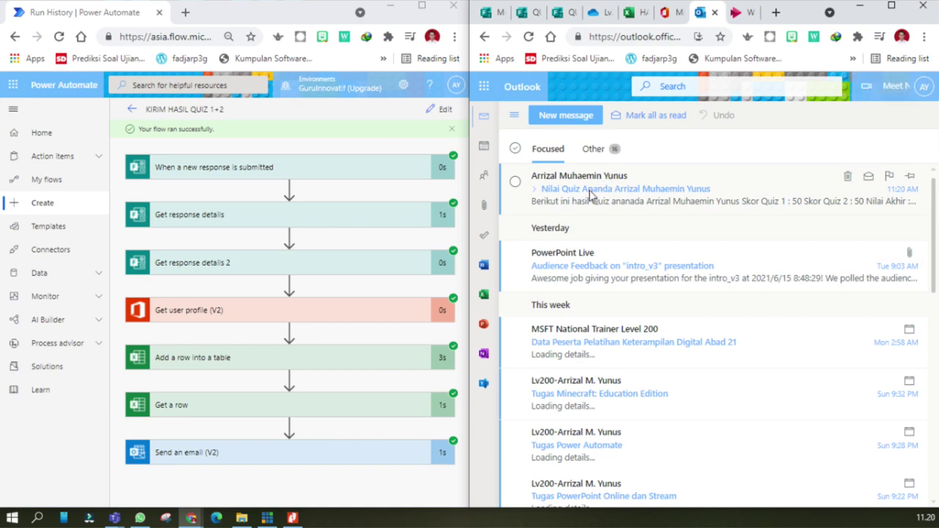
click(591, 194)
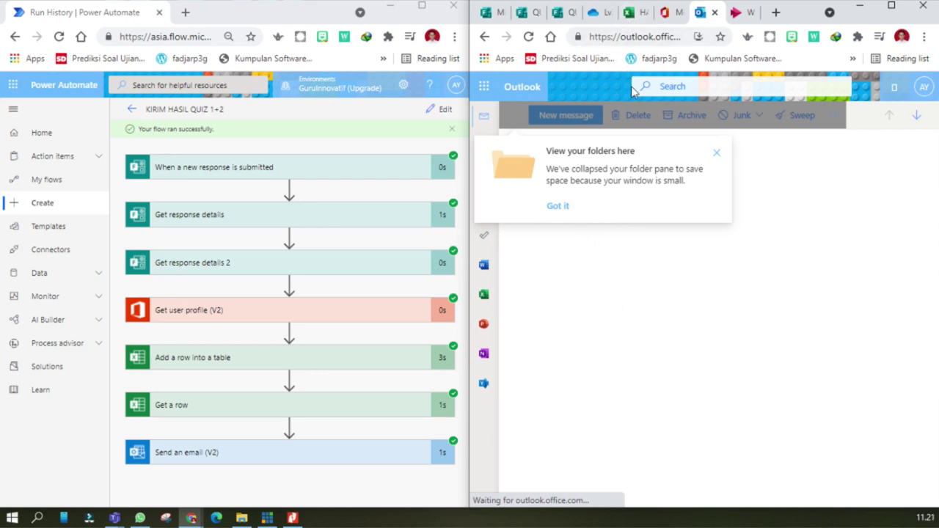
- Switch to the HASIL QUIZ workbook, briefly show its recent changes and check the NILAI 1 score formula in row 3
click(635, 14)
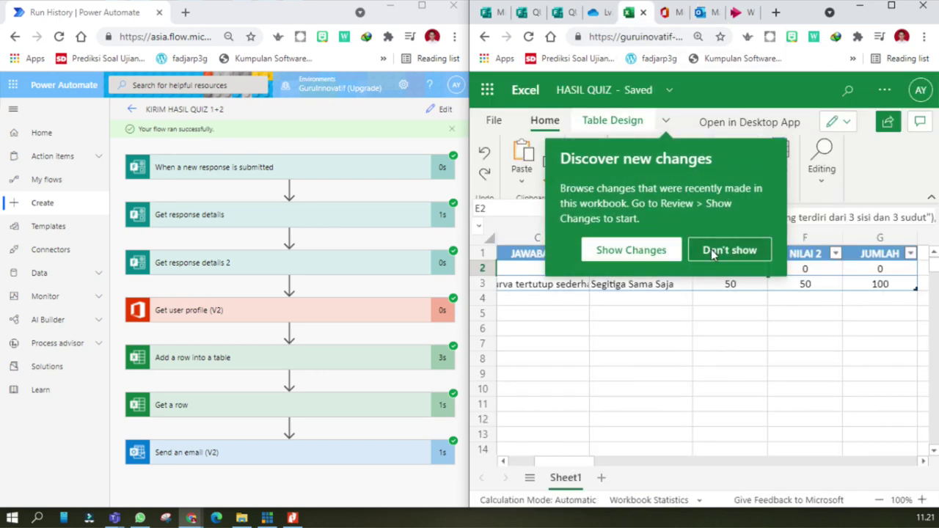
click(659, 251)
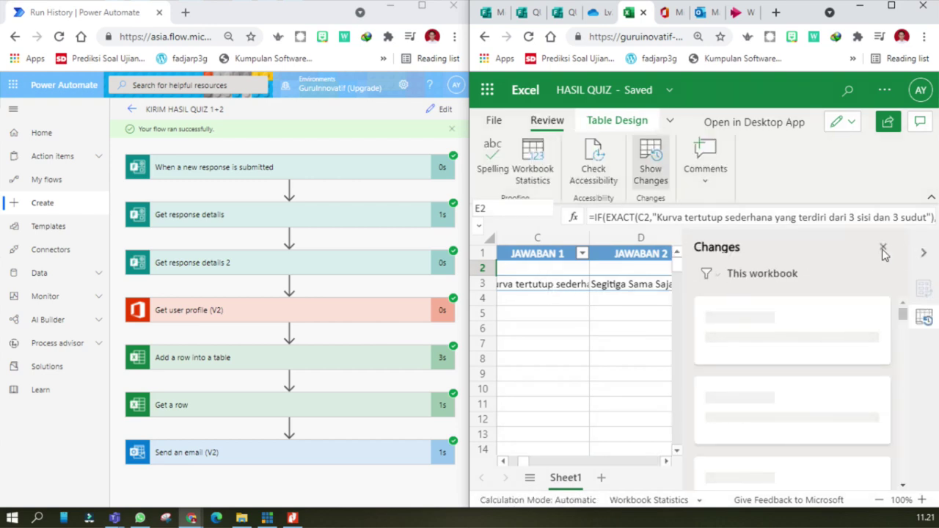
click(883, 250)
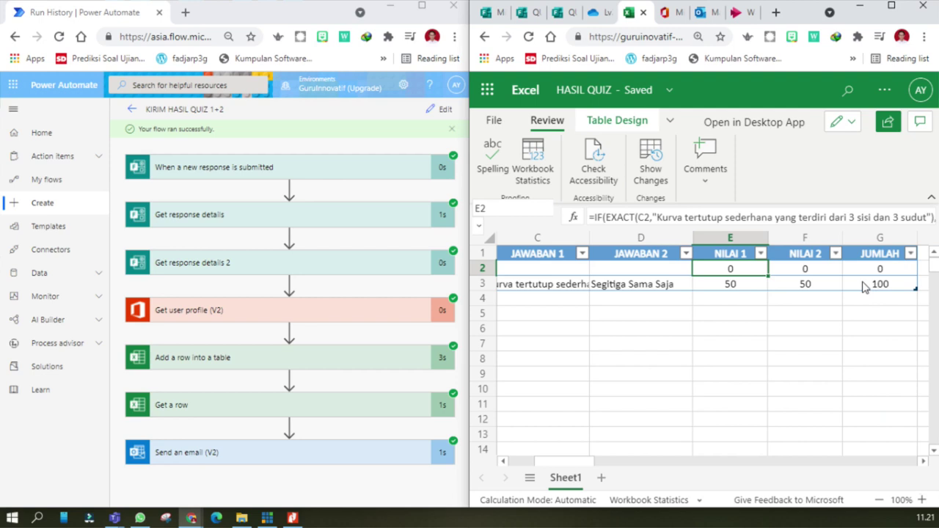
click(741, 291)
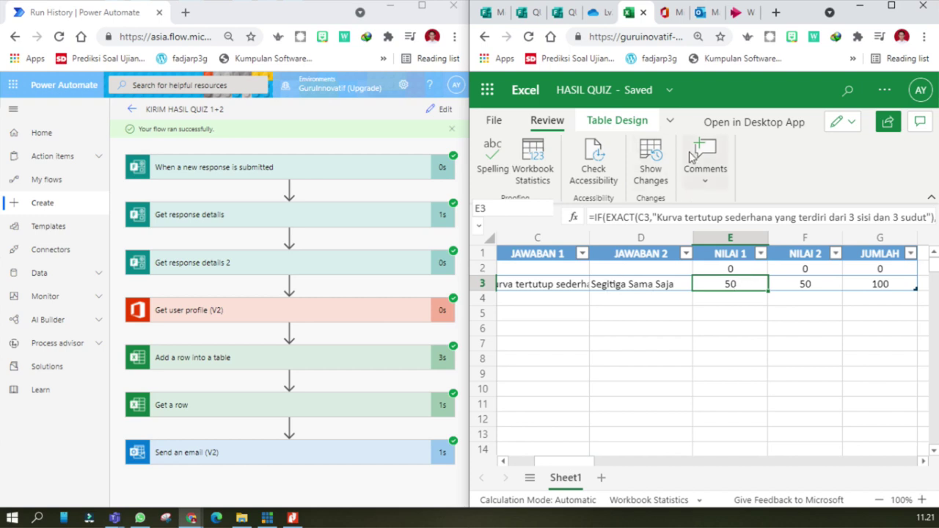
- Return to the score email in Outlook, show page 13 of the Modul 3 PDF in Nitro Pro beside it and close the reminder
click(705, 12)
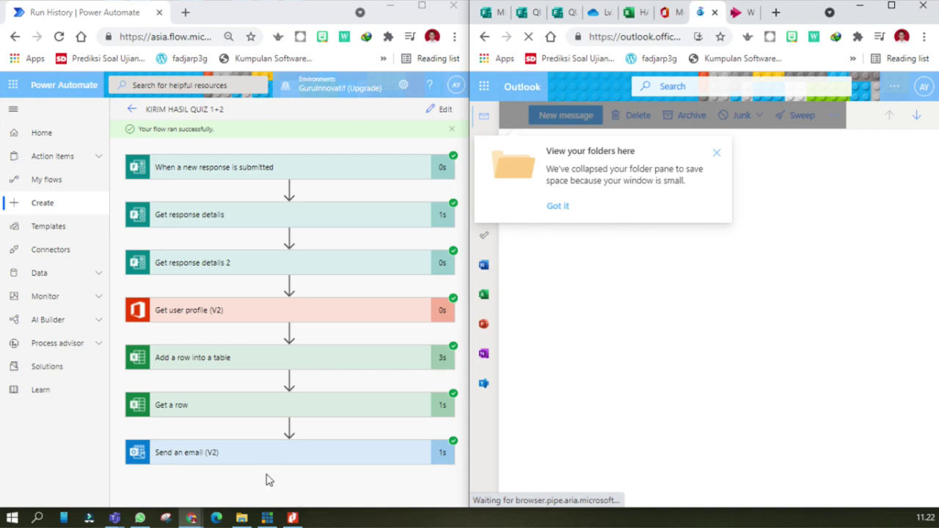
click(292, 518)
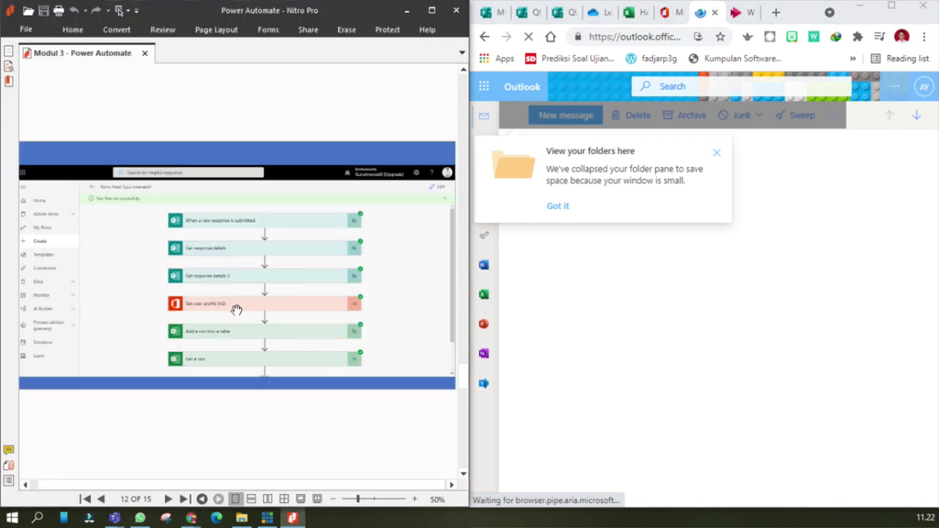
scroll(236, 309, down, 1)
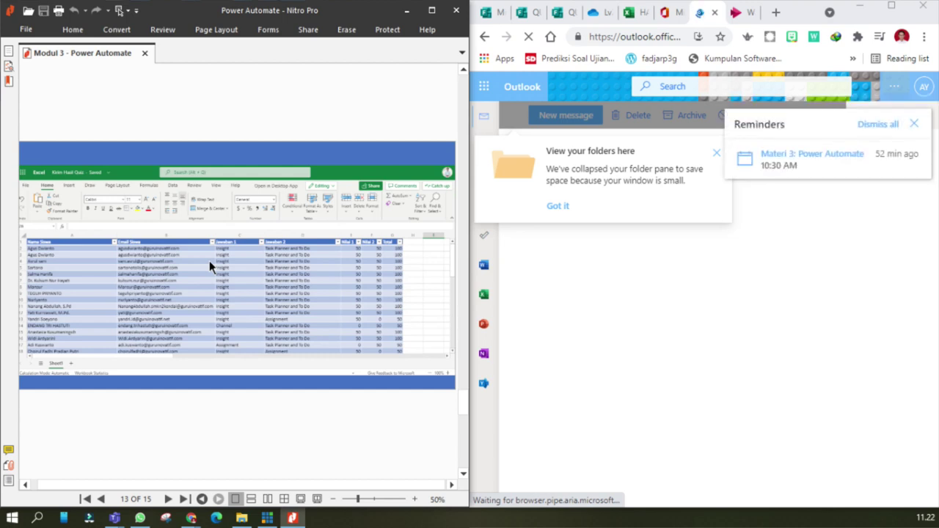
click(914, 124)
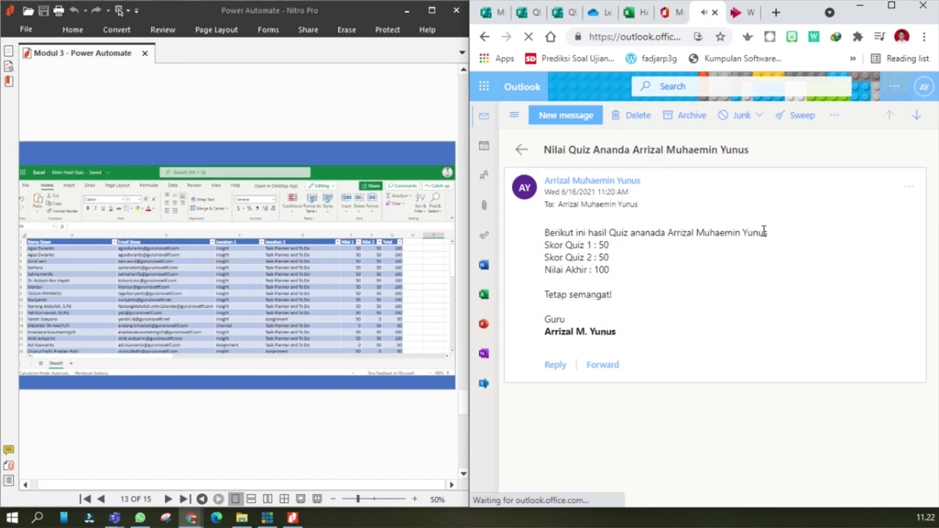
- Highlight the student's name in the score email, then view the recipient's profile card and close it
drag(768, 232, 666, 233)
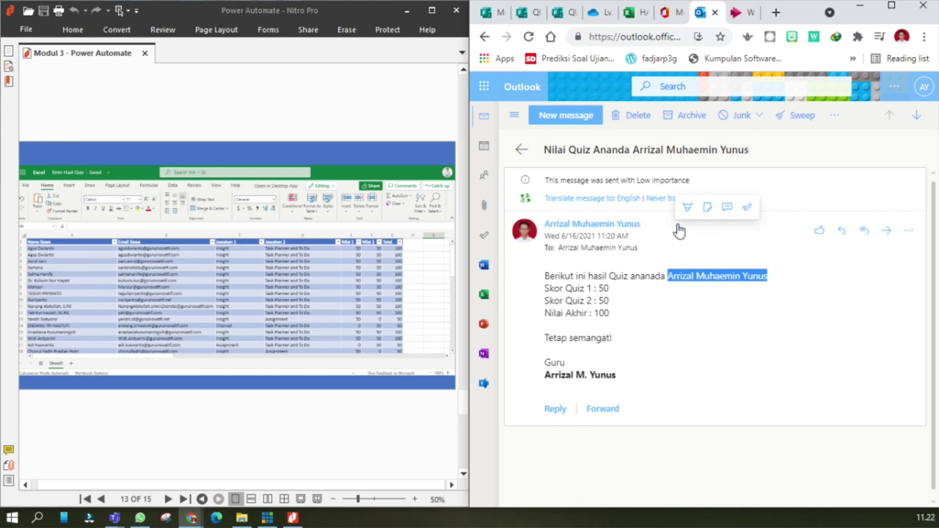
click(589, 249)
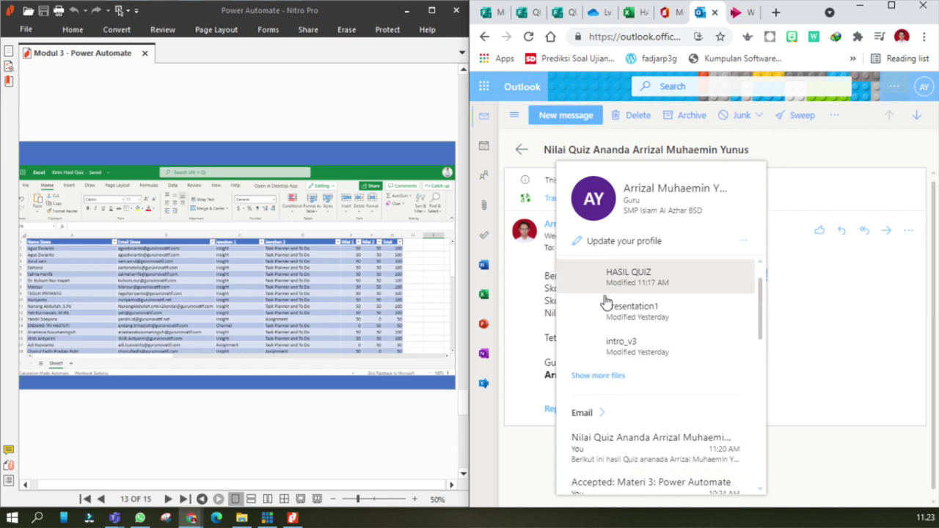
scroll(605, 301, down, 1)
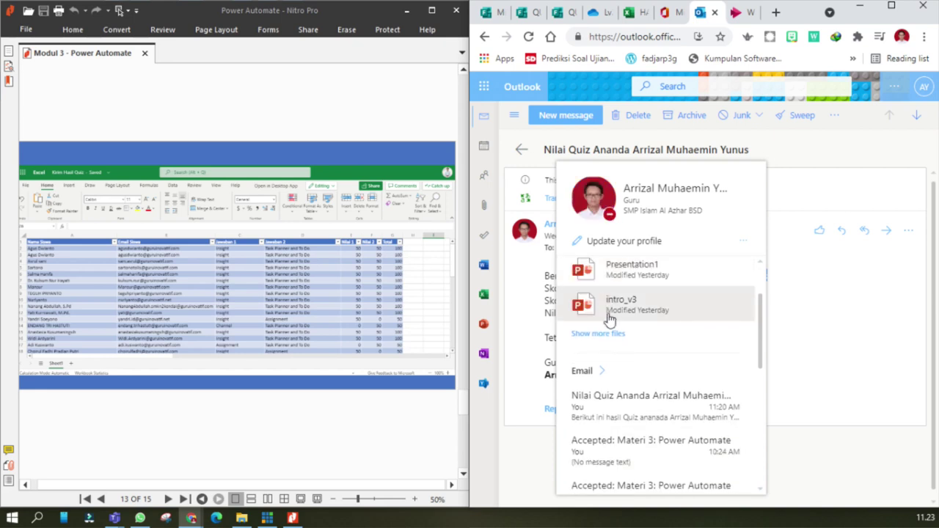
click(805, 315)
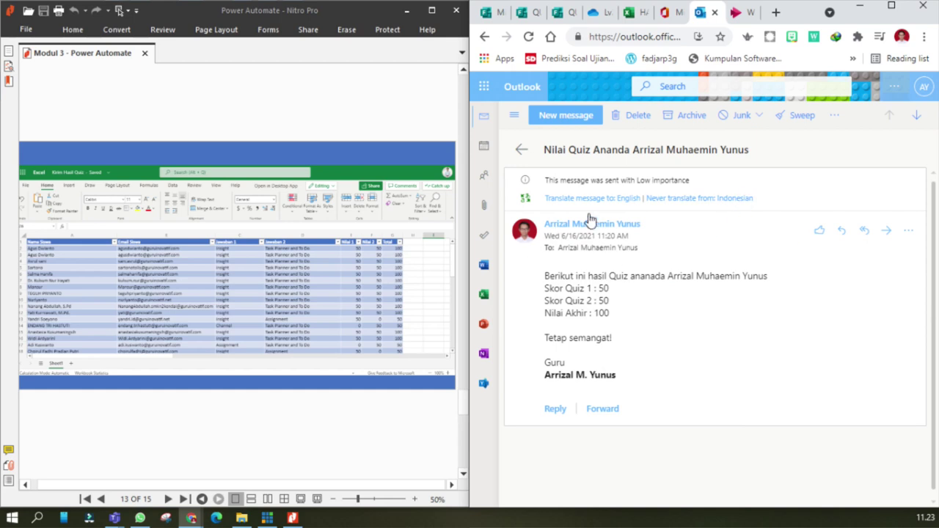
- Browse the Modul 3 PDF through the sample score email to the last page, then back to the empty results table on page 4
scroll(341, 276, down, 2)
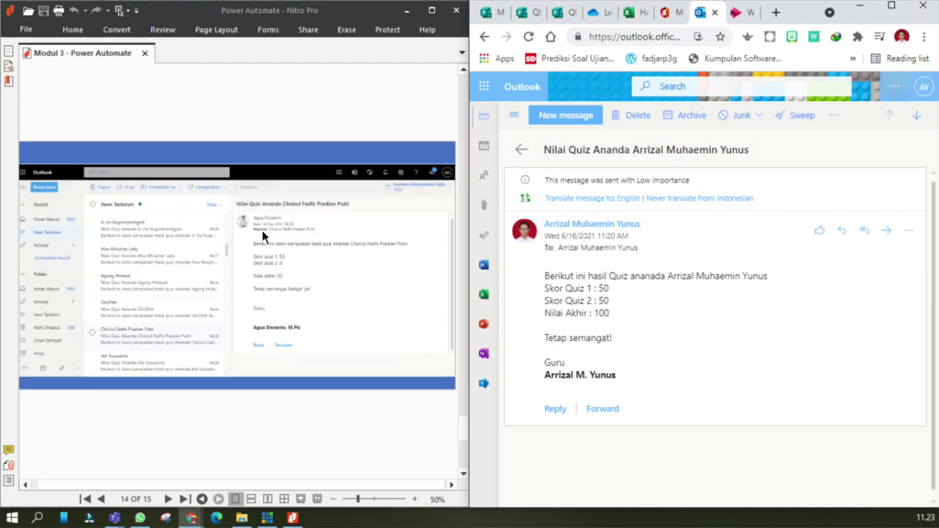
scroll(262, 233, down, 2)
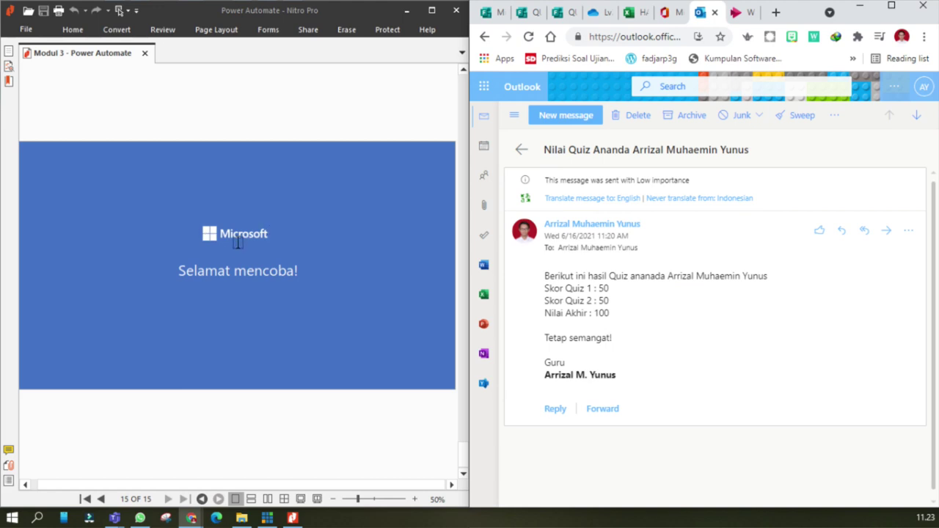
scroll(242, 242, up, 14)
scroll(251, 243, up, 8)
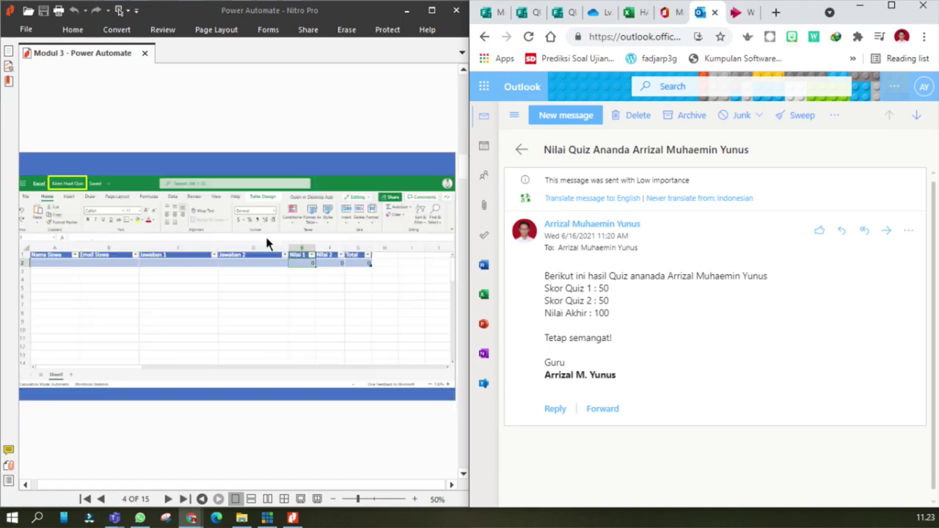
- Switch to the Stream video, leave the quiz form for the video and pause playback
click(734, 13)
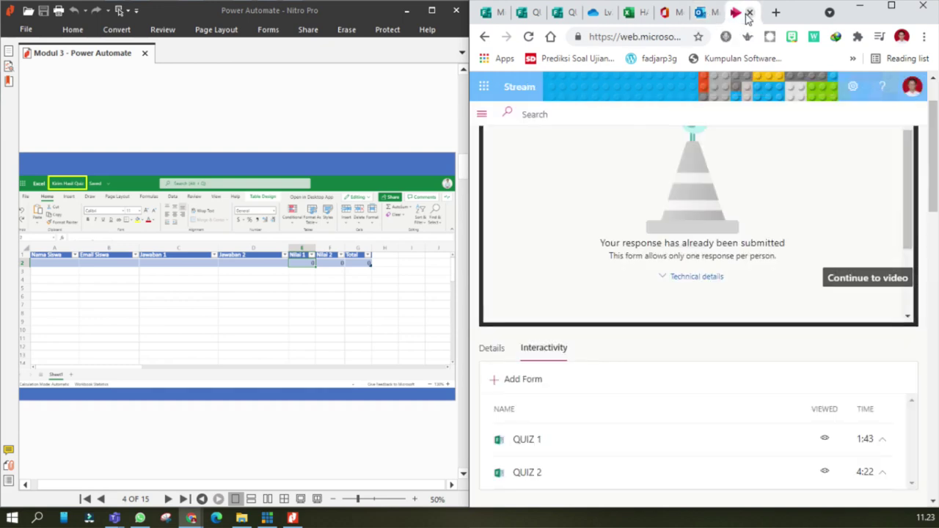
click(863, 280)
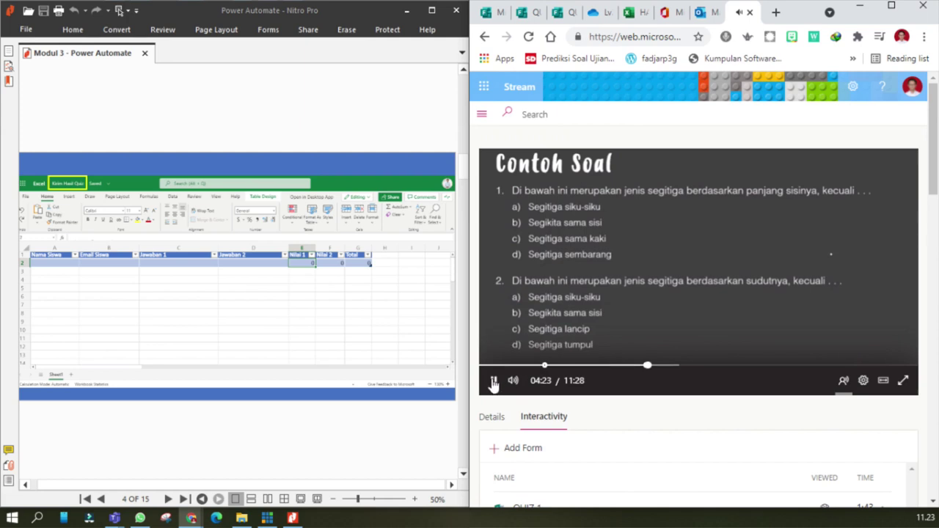
click(493, 381)
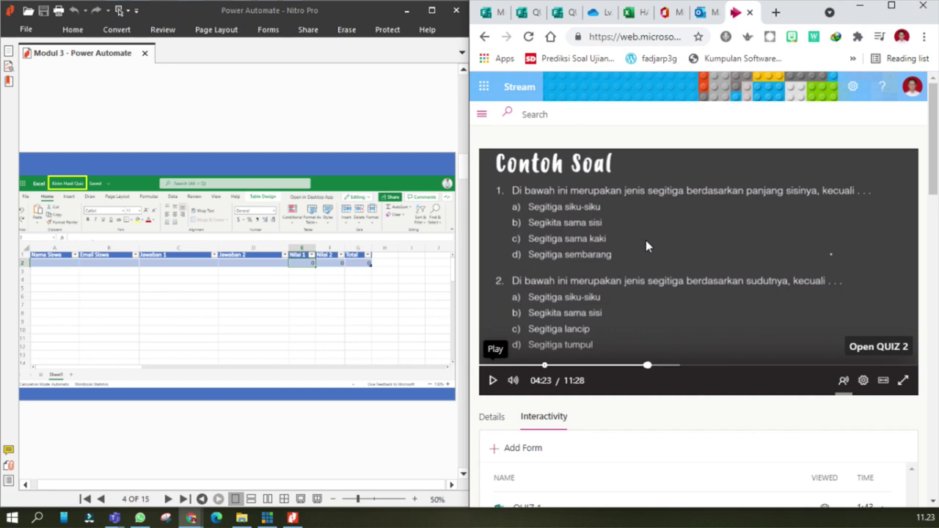
- Go back through the Modul 3 PDF to the "Alur Power Automate" diagram on page 3
scroll(167, 237, up, 5)
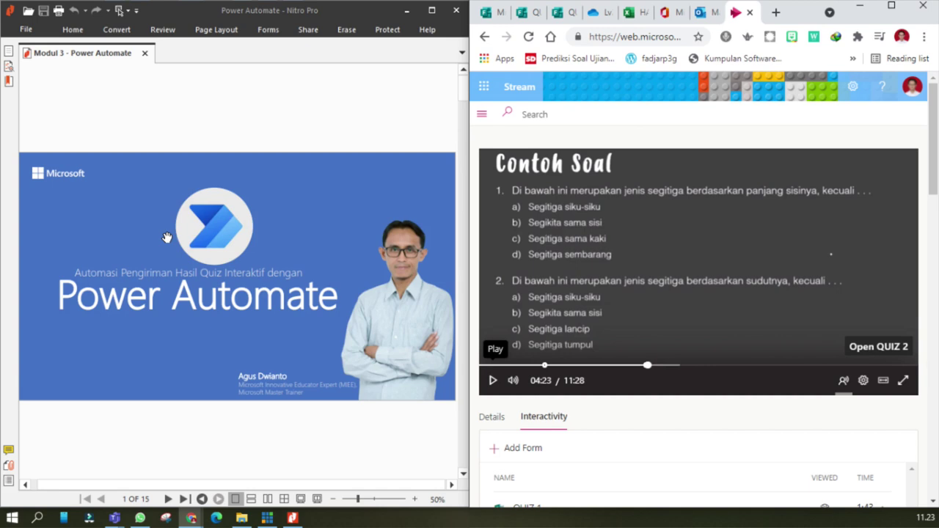
scroll(167, 237, down, 4)
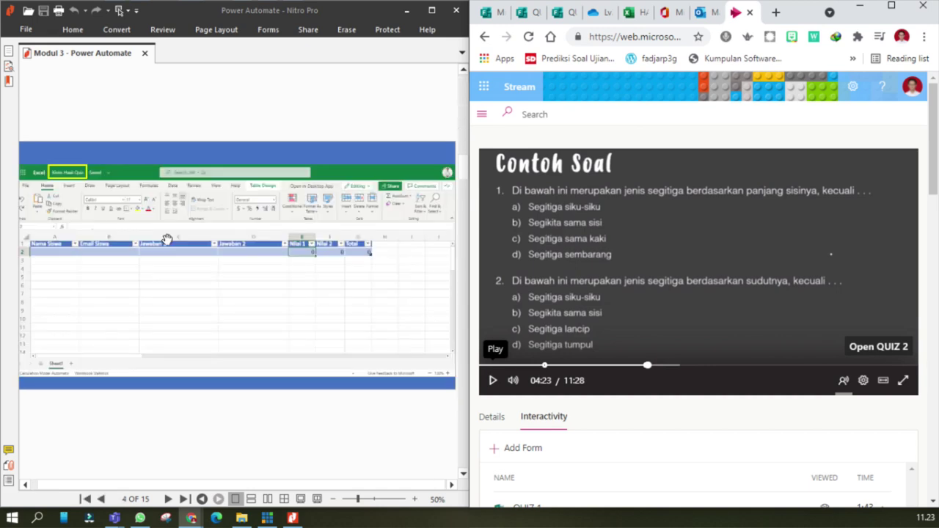
scroll(167, 237, up, 1)
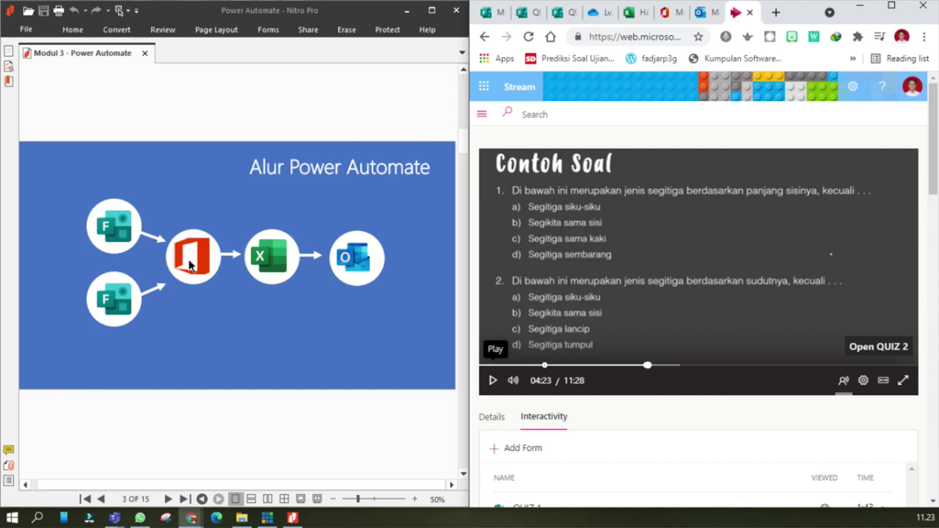
- Switch to the HASIL QUIZ workbook and inspect the student name, email, JAWABAN 1 and JAWABAN 2 cells in row 3
click(628, 12)
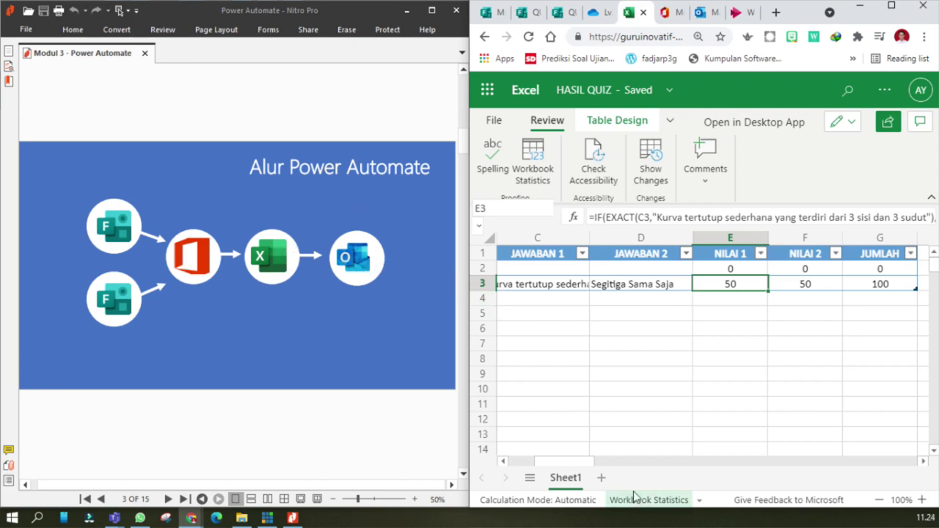
drag(546, 462, 505, 464)
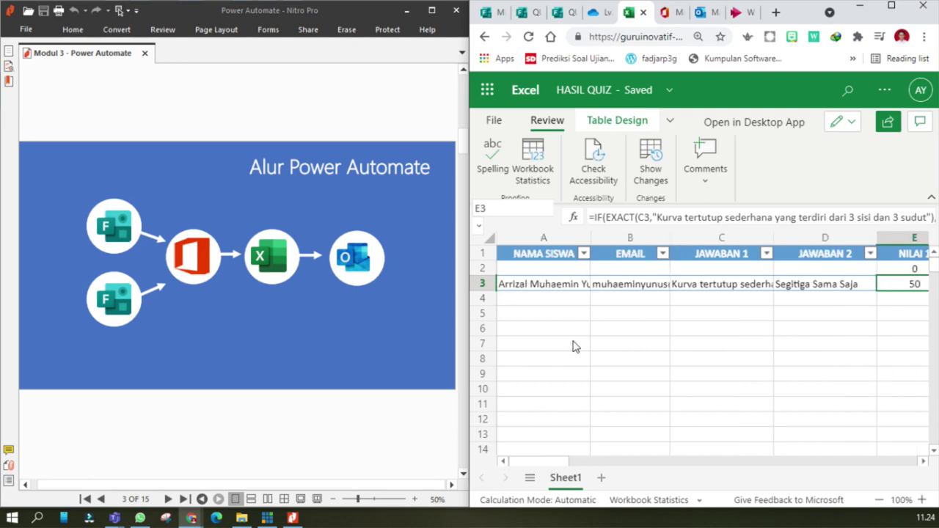
click(543, 289)
click(638, 288)
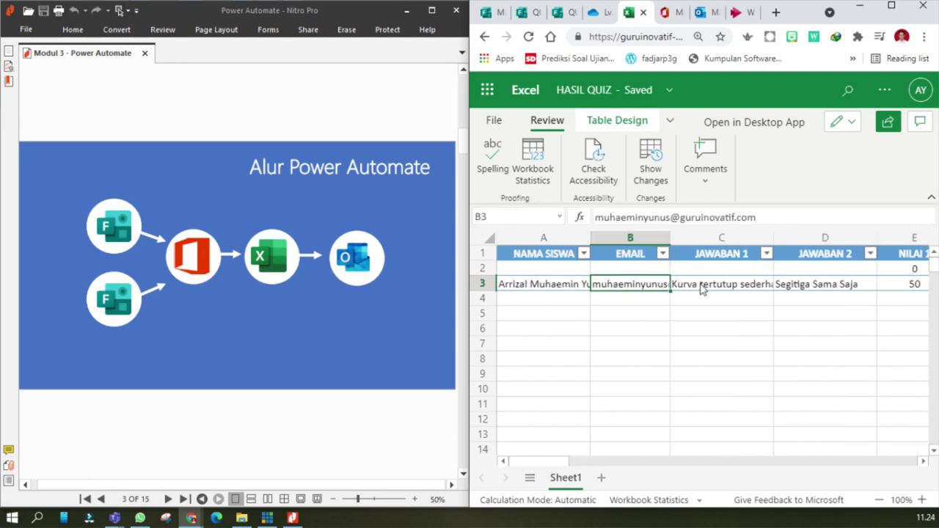
click(709, 287)
click(815, 288)
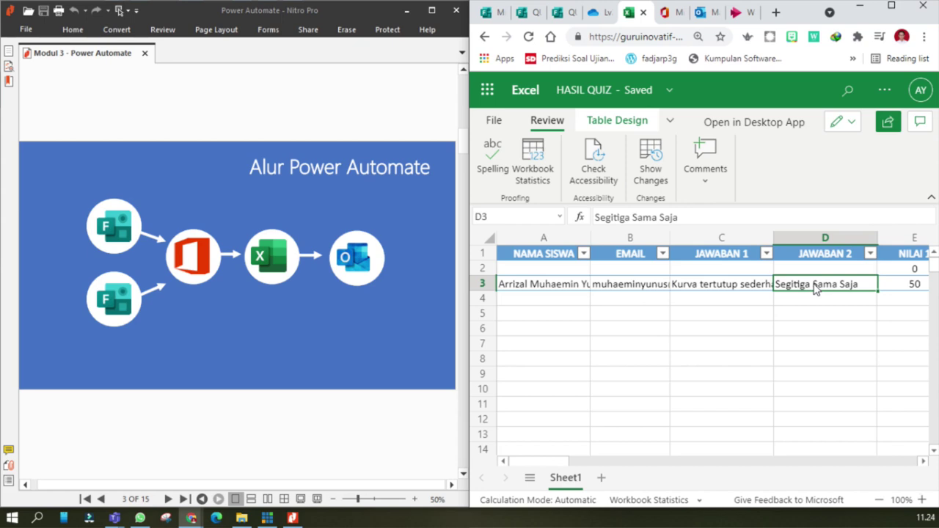
- Inspect the NILAI 1, NILAI 2 and JUMLAH cells in row 3, then return to the table's first columns
click(909, 286)
key(Right)
key(Right)
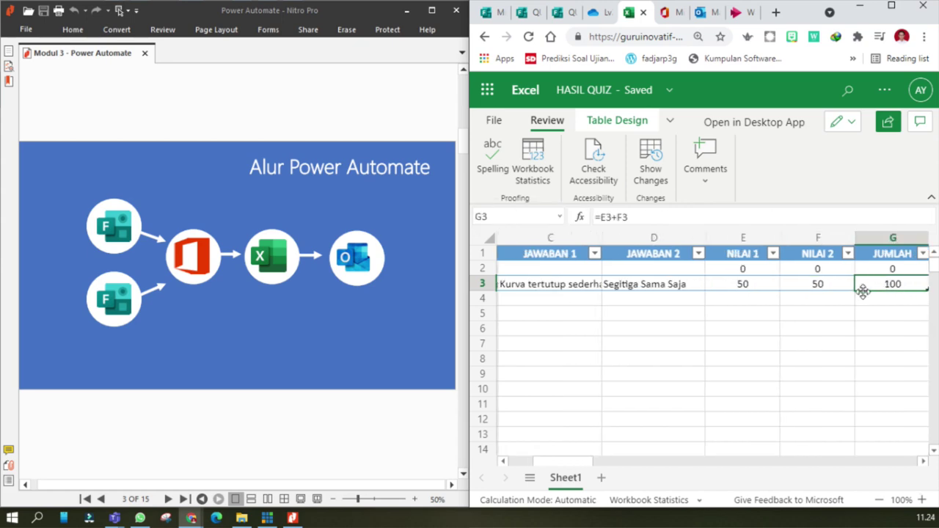
click(594, 329)
drag(554, 462, 517, 462)
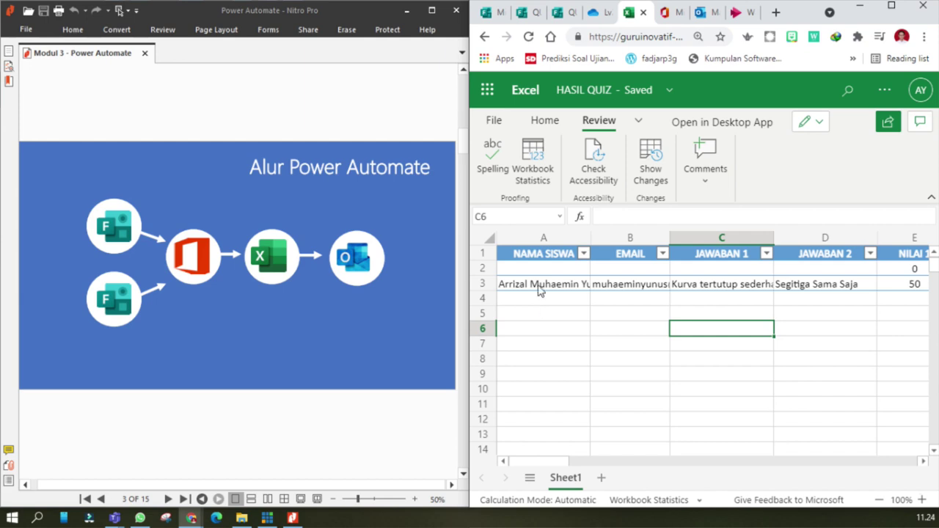
- Review the Stream video with its embedded quizzes, then the QUIZ 1 and QUIZ 2 forms
click(736, 13)
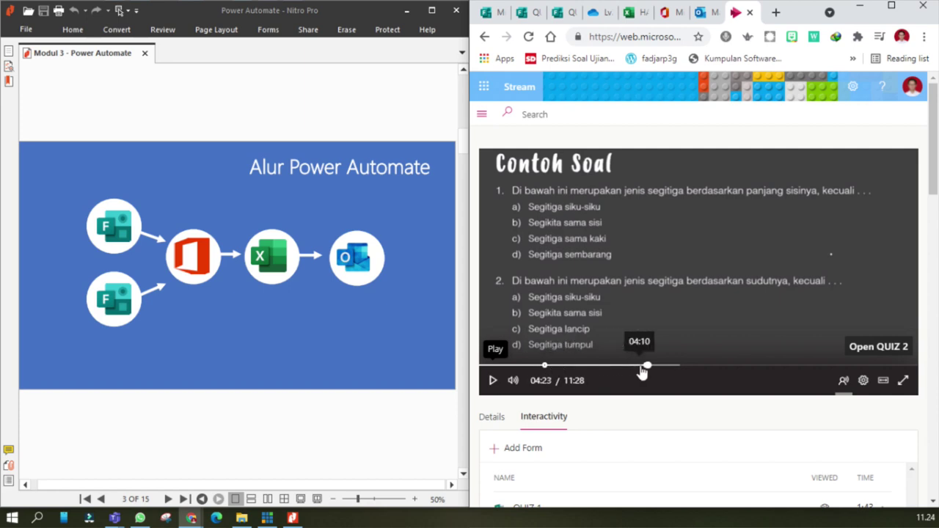
click(561, 13)
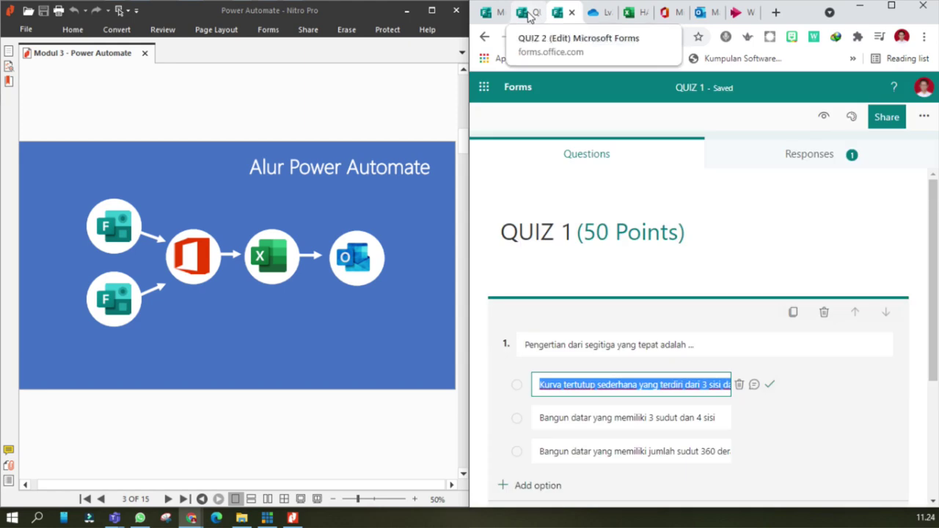
click(528, 14)
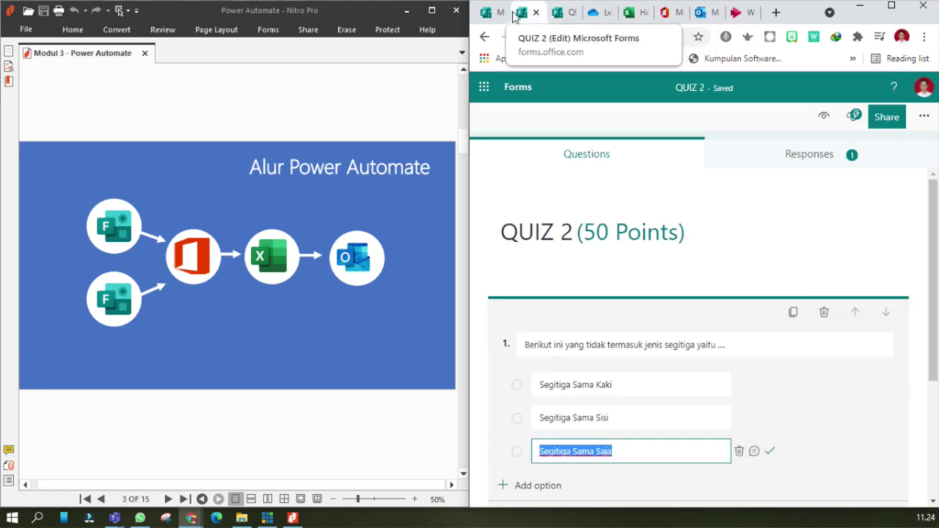
- Create a new form from the Forms home page and title it "QUIZ 1 + 2"
click(487, 14)
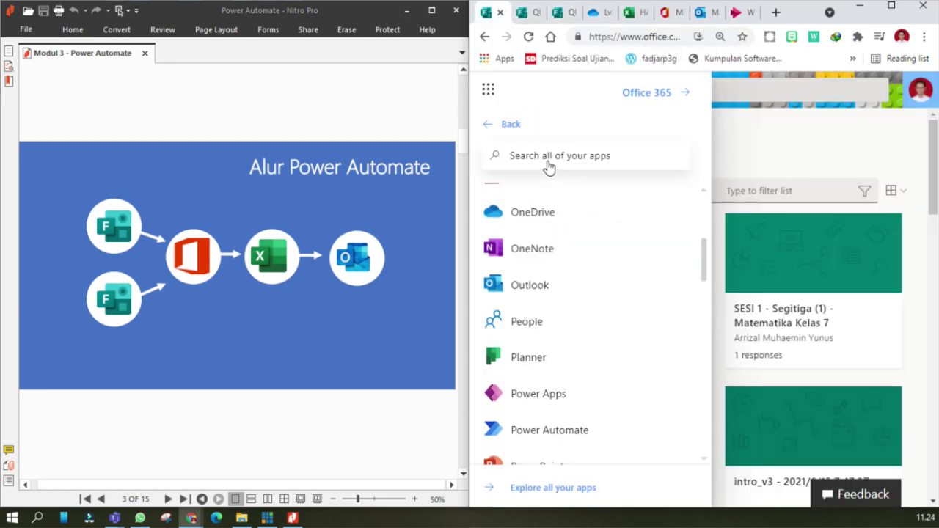
click(751, 132)
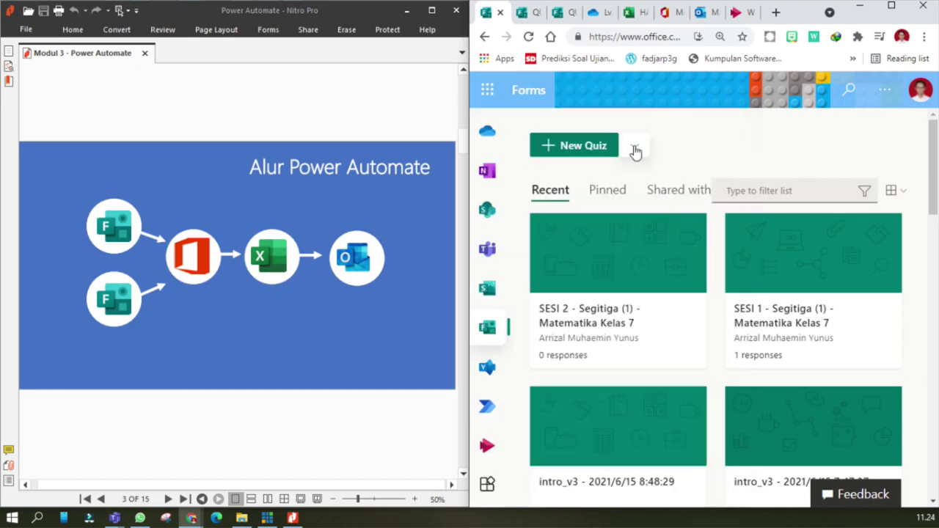
click(635, 150)
click(589, 183)
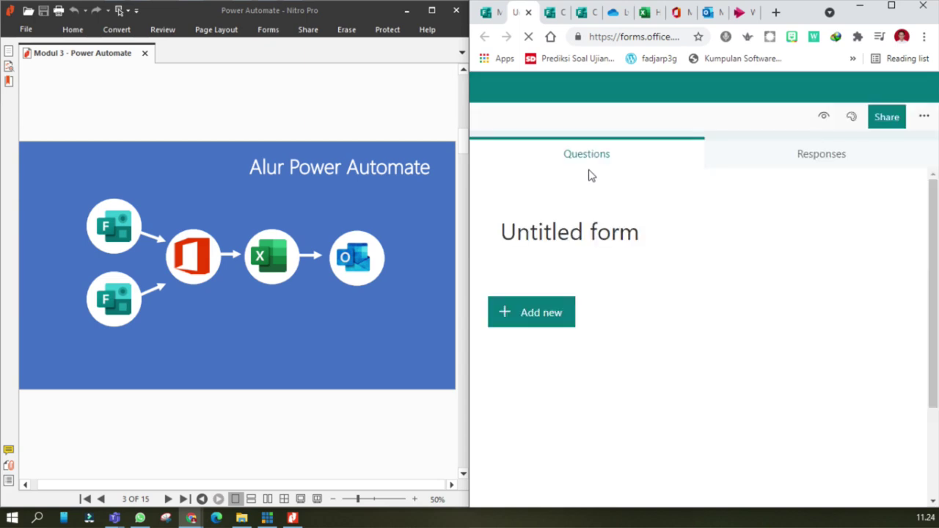
click(565, 236)
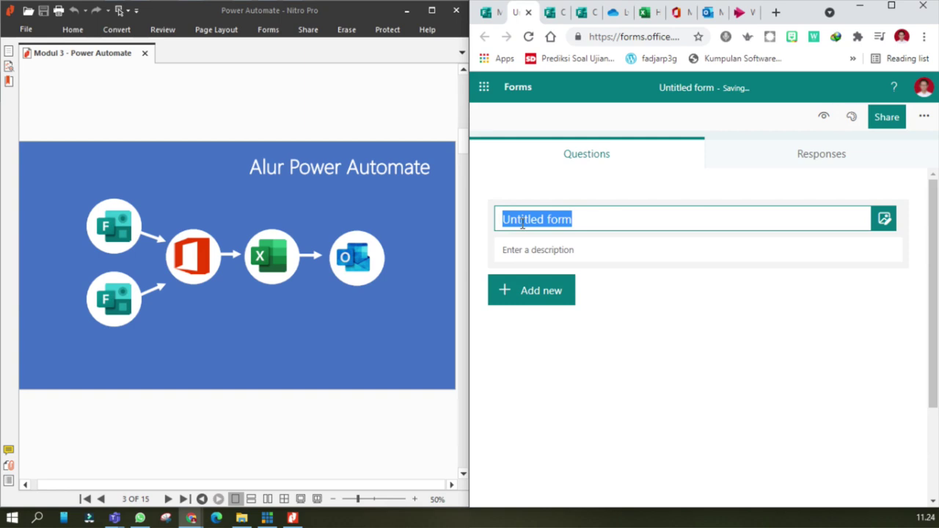
text(QUIZ )
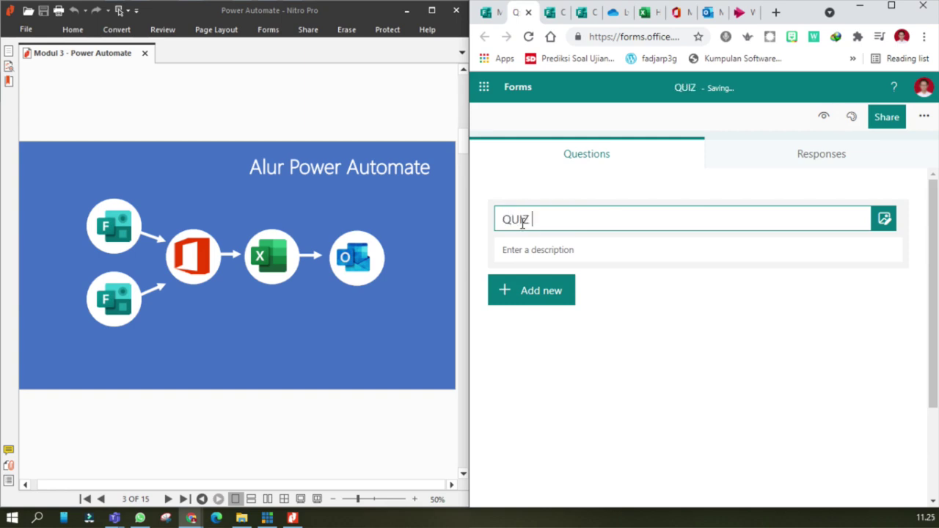
text(1 + 2)
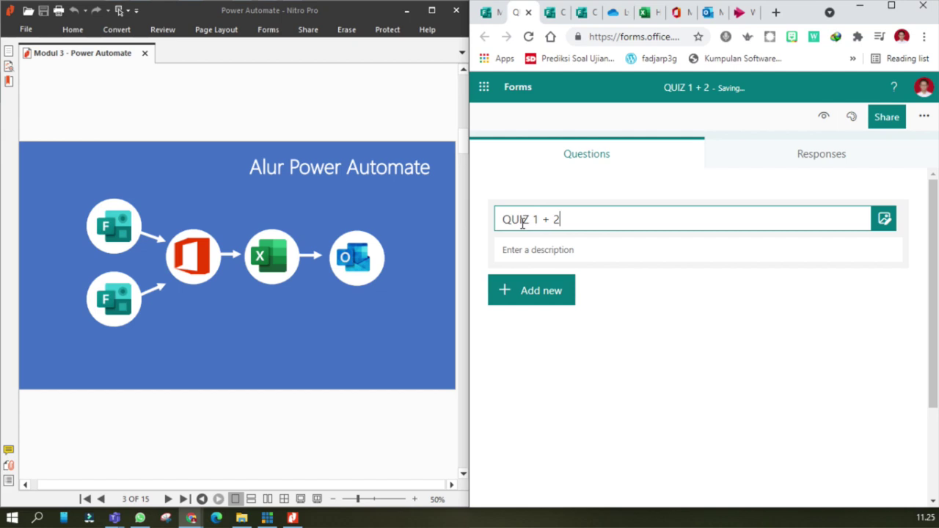
click(541, 292)
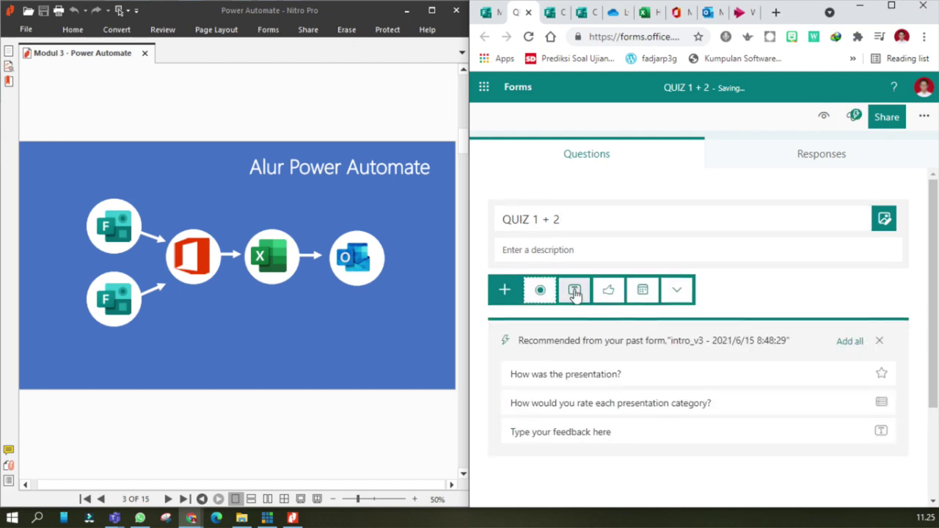
scroll(676, 242, up, 1)
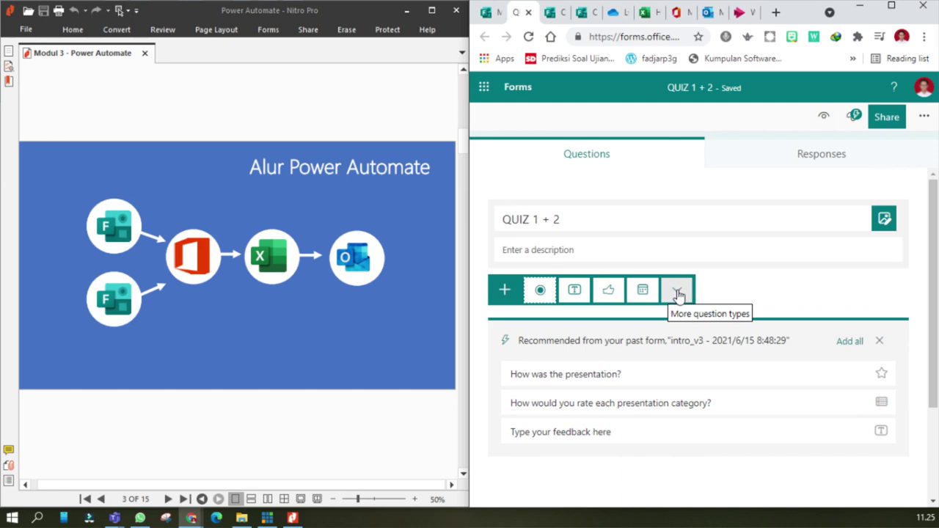
click(677, 294)
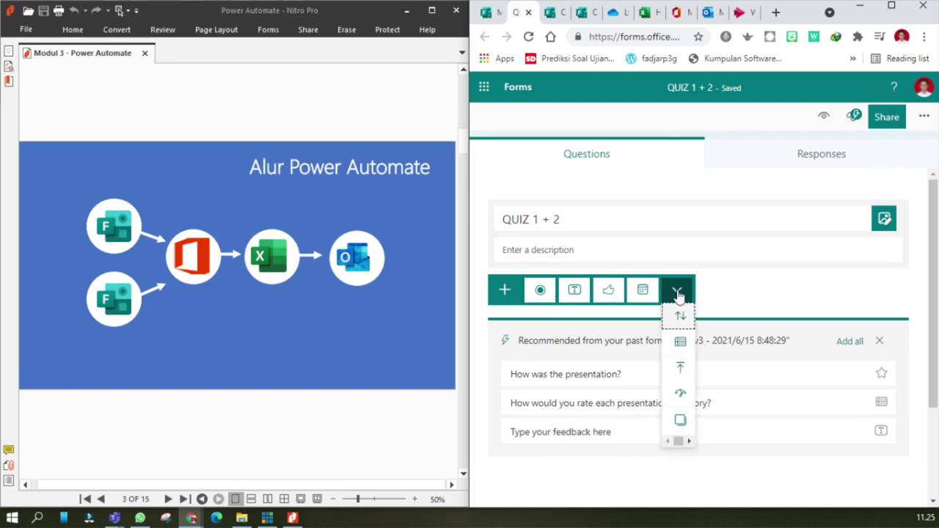
click(689, 440)
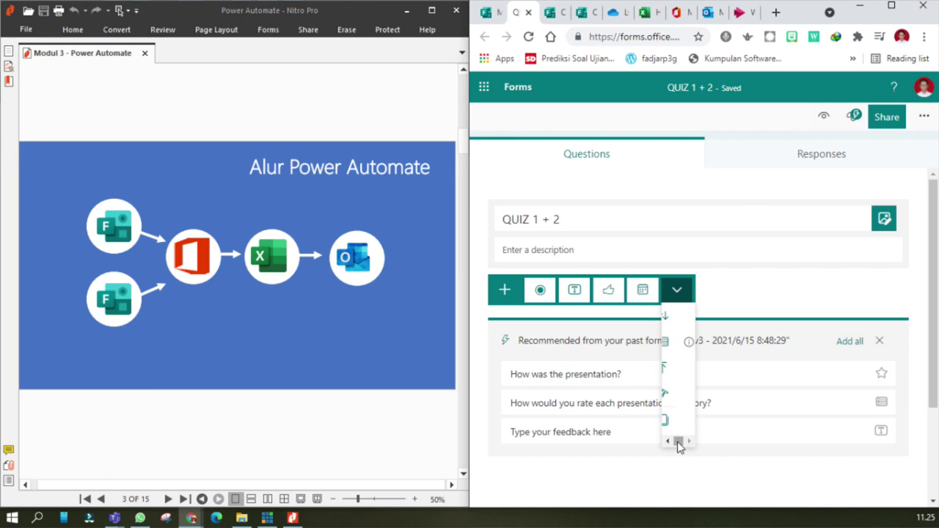
click(667, 440)
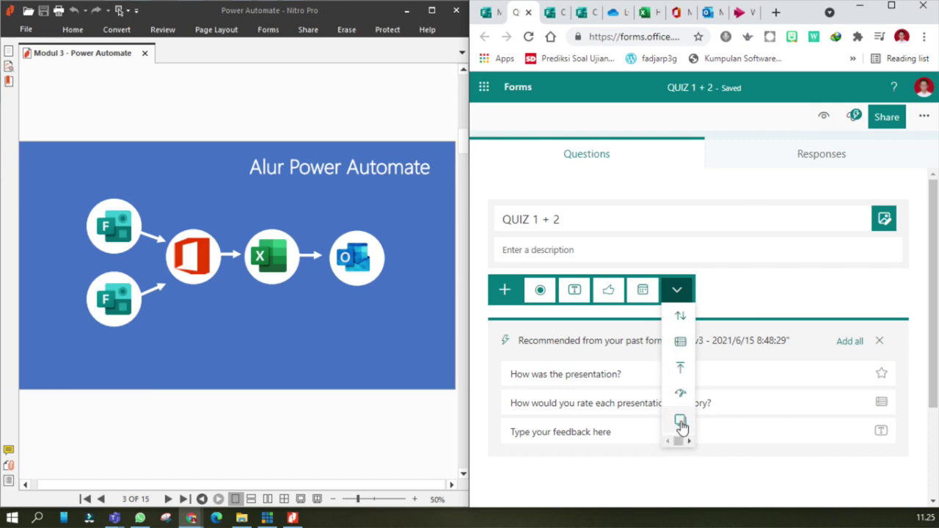
click(749, 270)
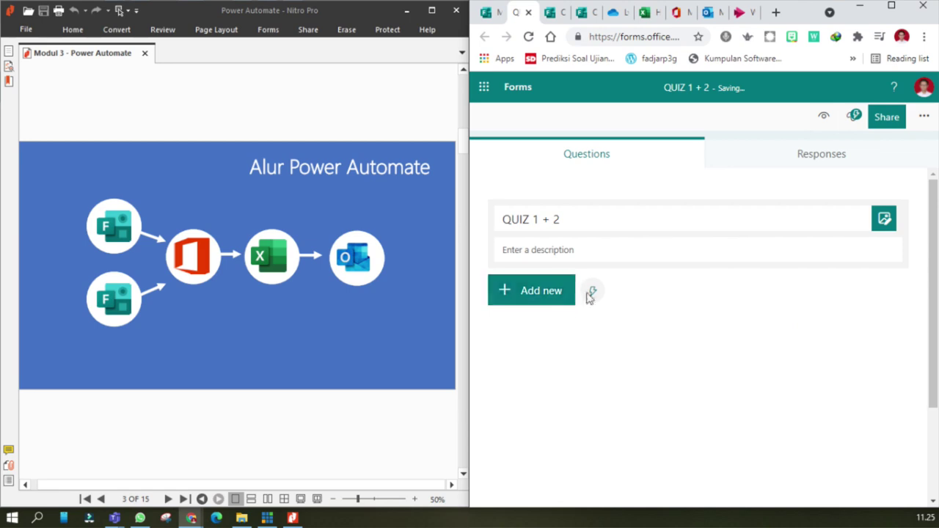
- Add a section to the QUIZ 1 + 2 form and remove just that section again
click(556, 294)
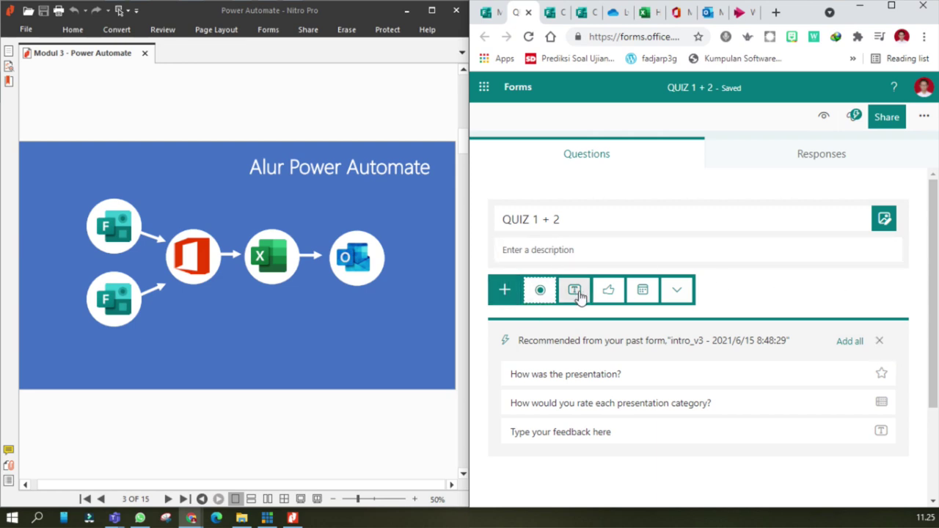
click(677, 290)
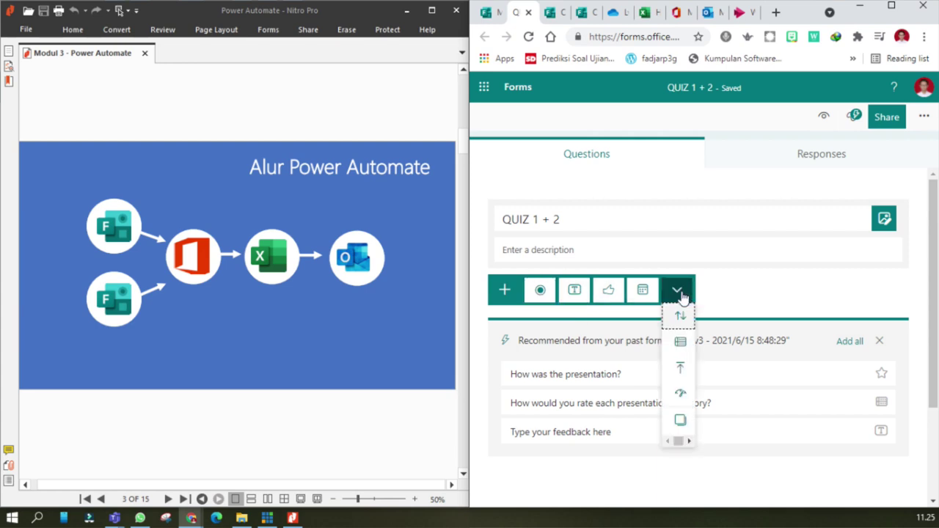
click(681, 421)
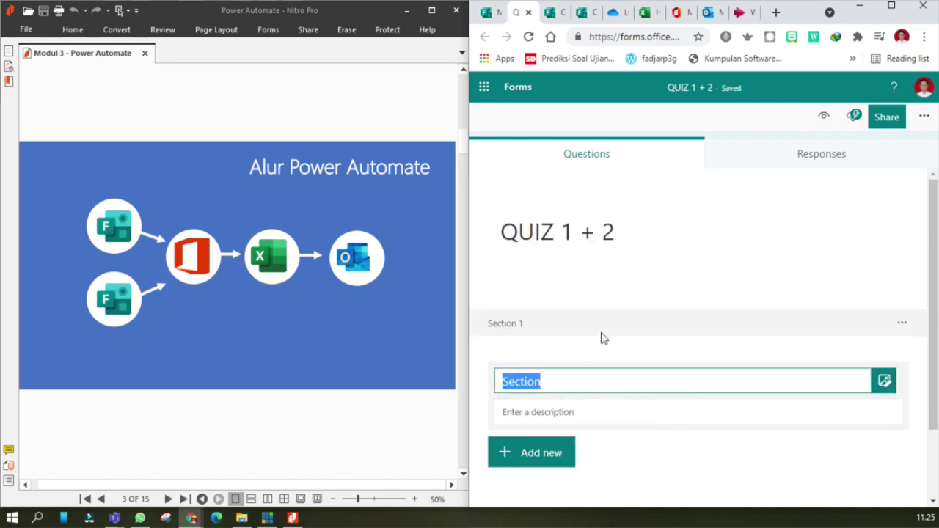
scroll(591, 409, down, 1)
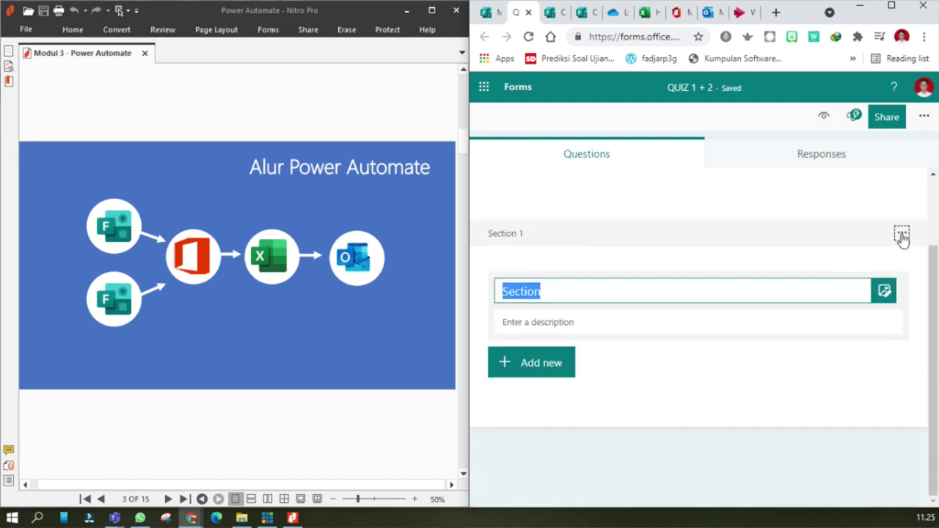
click(902, 234)
mouse_move(874, 285)
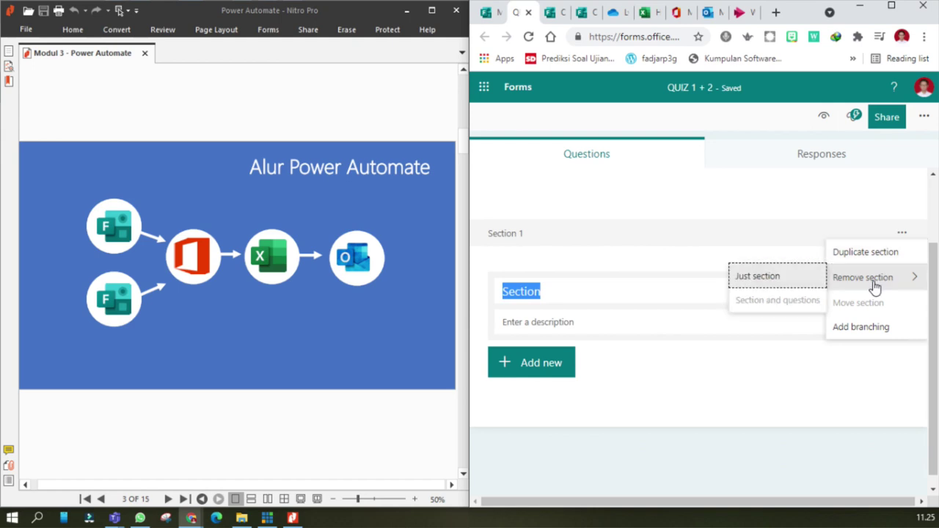
click(769, 281)
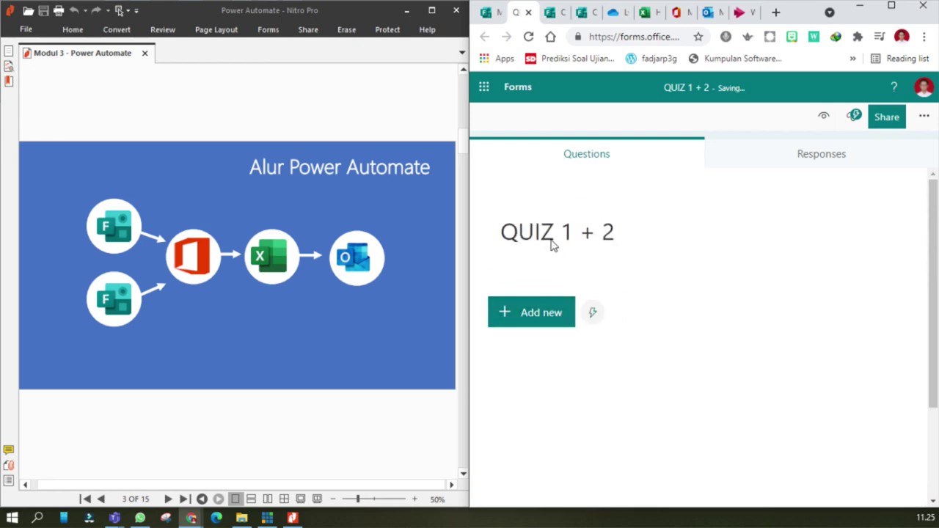
- Add a text question to the QUIZ 1 + 2 form and copy the response link of QUIZ 1
click(521, 315)
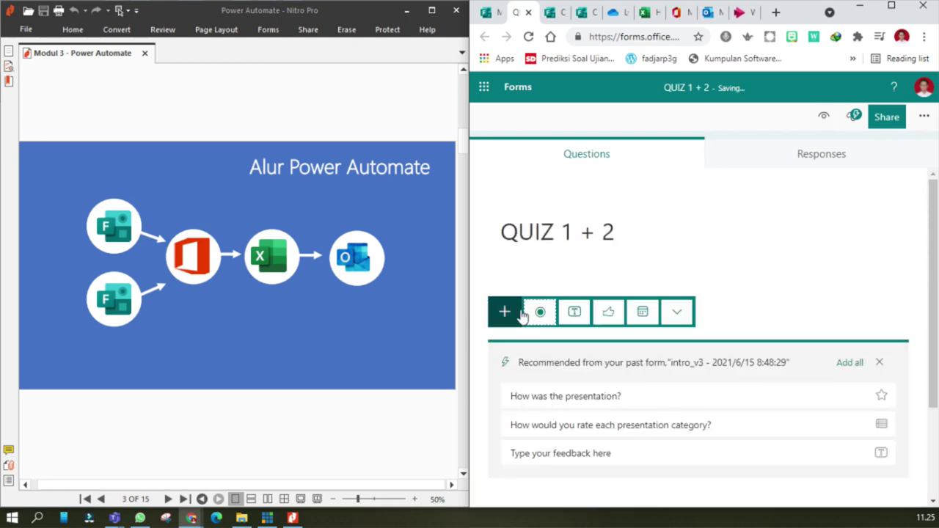
click(575, 314)
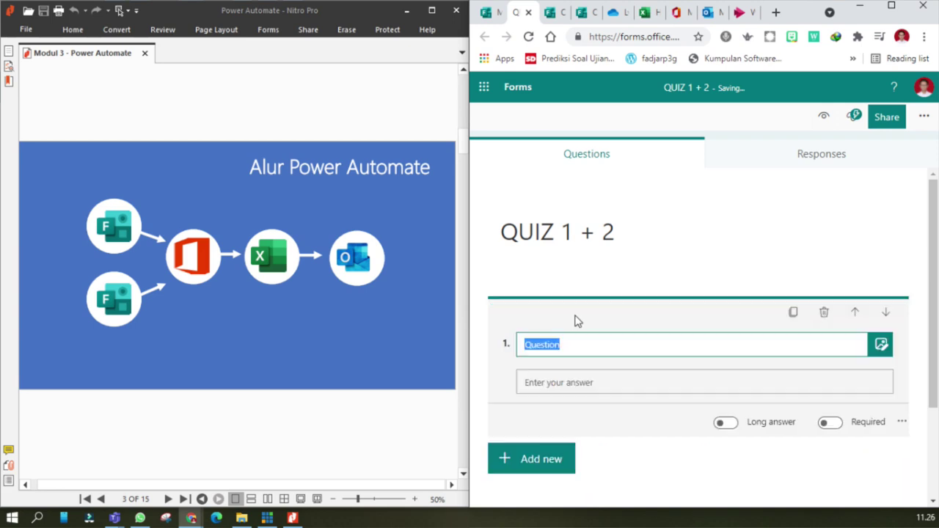
click(579, 13)
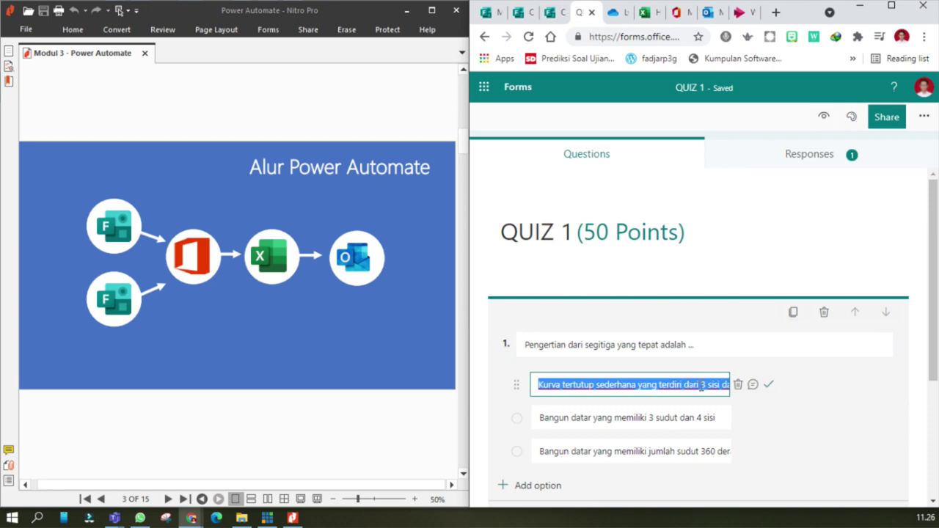
click(886, 116)
click(893, 238)
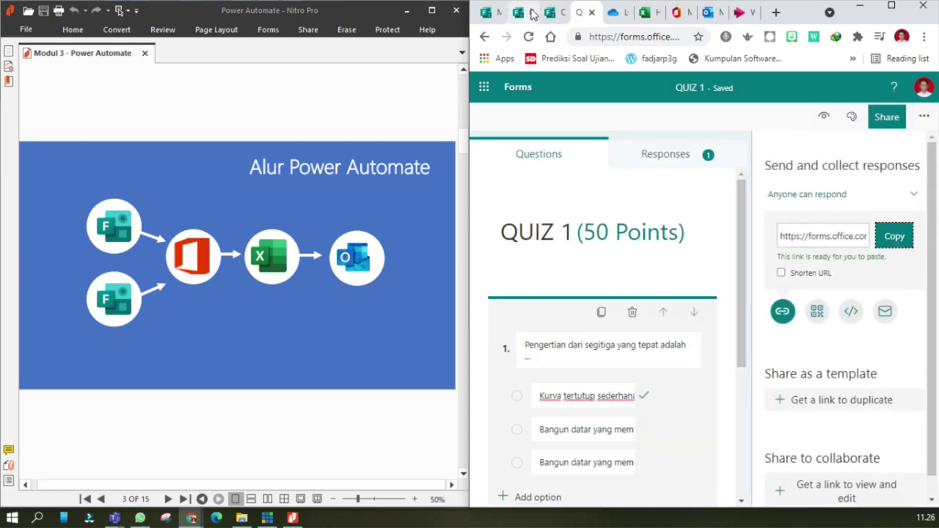
- Return to the QUIZ 1 + 2 form and paste the QUIZ 1 response link as the first question's text
click(490, 13)
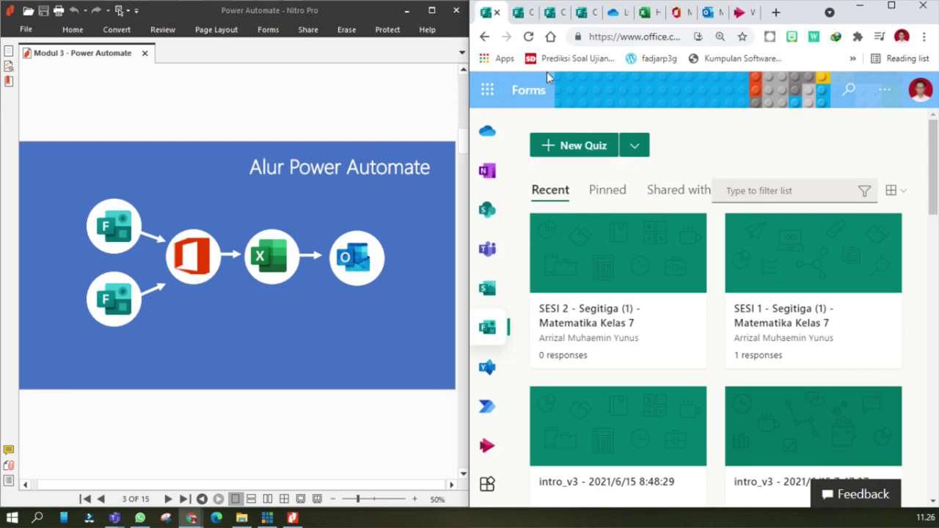
click(583, 12)
click(645, 13)
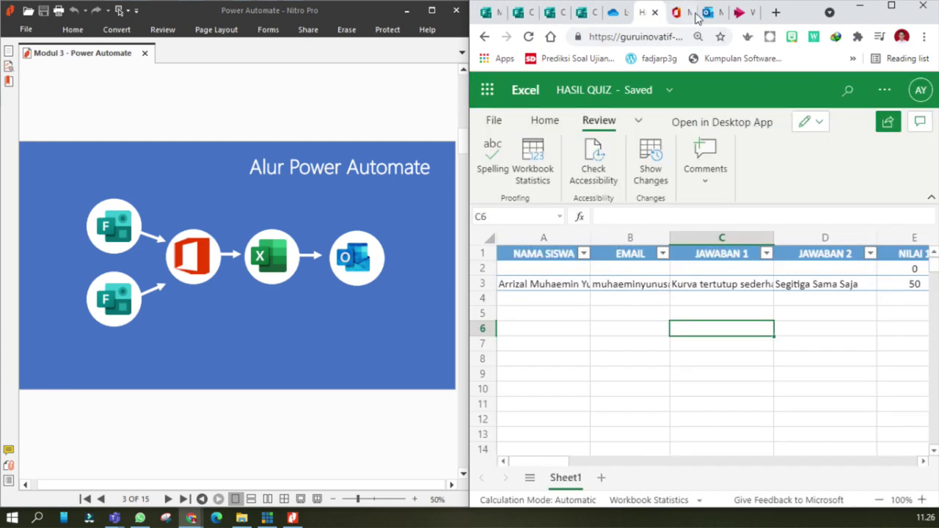
click(522, 13)
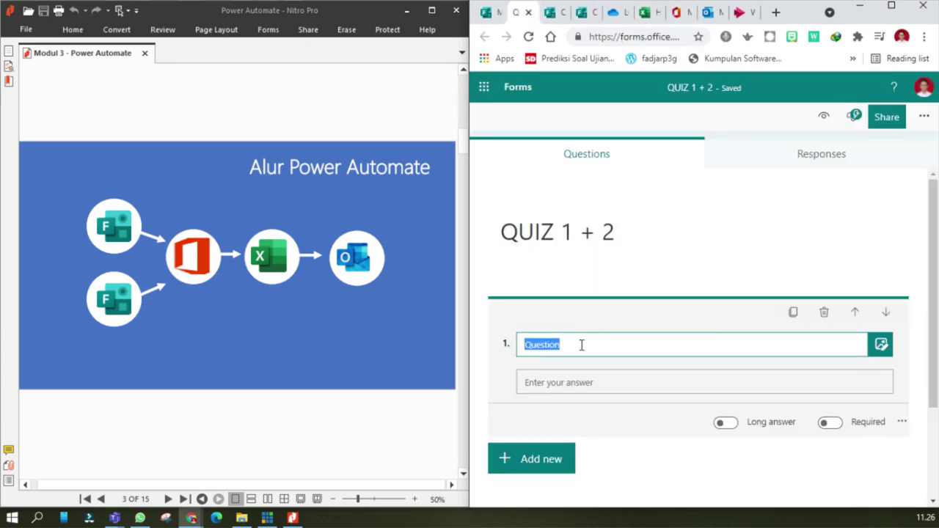
key(ctrl+v)
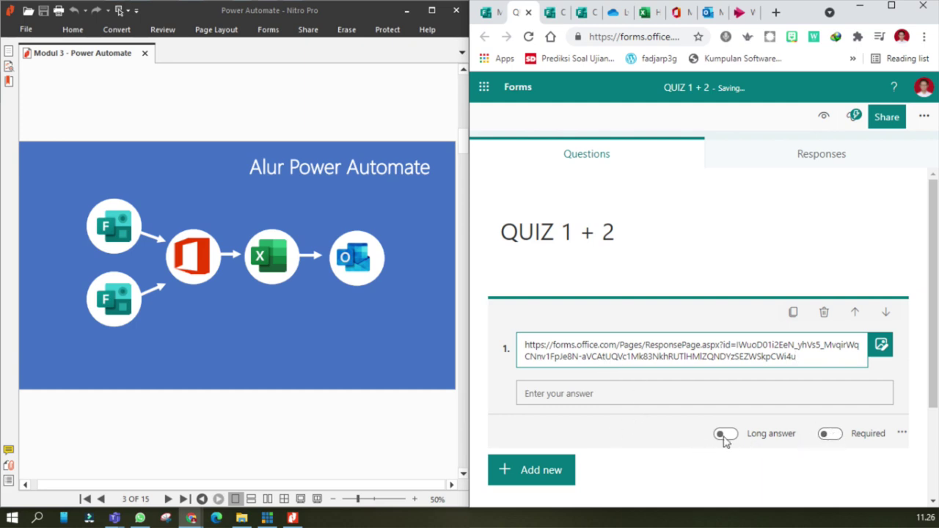
- Add a second text question to the QUIZ 1 + 2 form and copy the response link of QUIZ 2
click(539, 469)
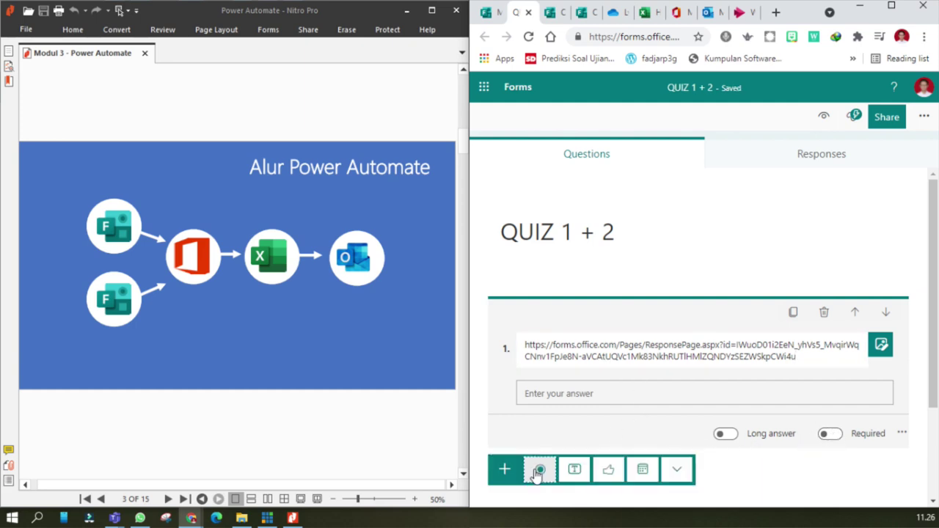
click(574, 475)
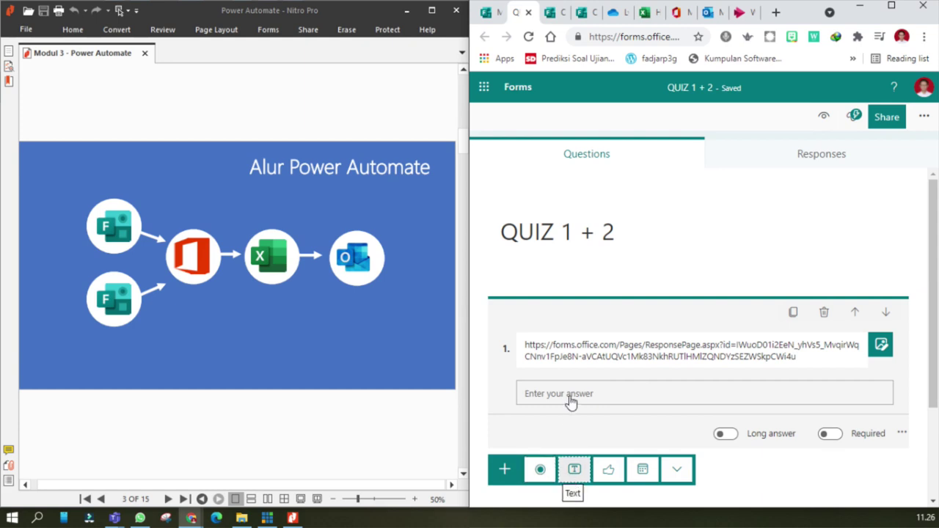
click(557, 14)
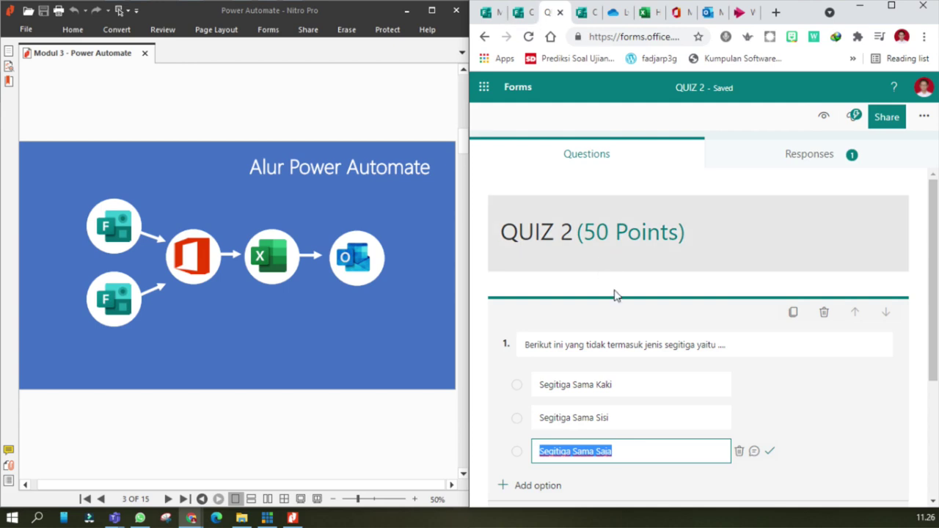
click(885, 123)
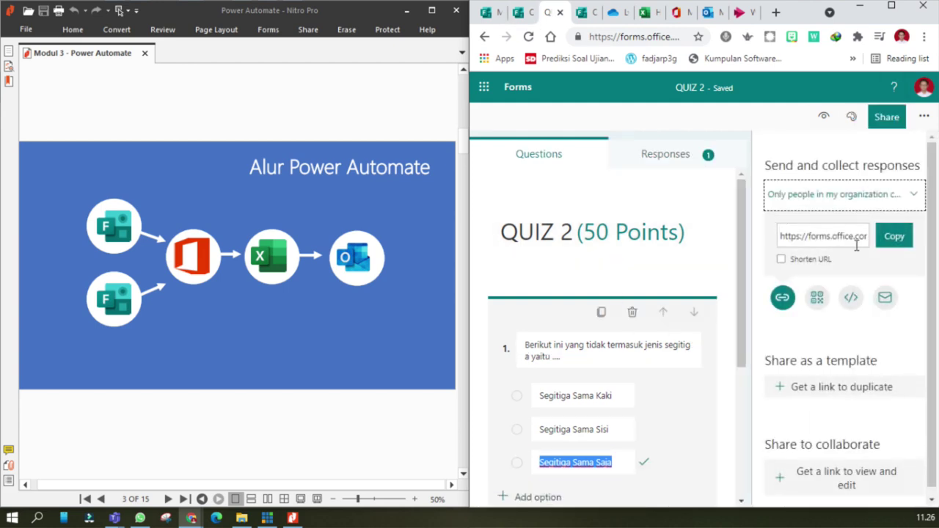
click(890, 236)
- Return to the QUIZ 1 + 2 form and paste the QUIZ 2 response link as the second question's text
click(520, 12)
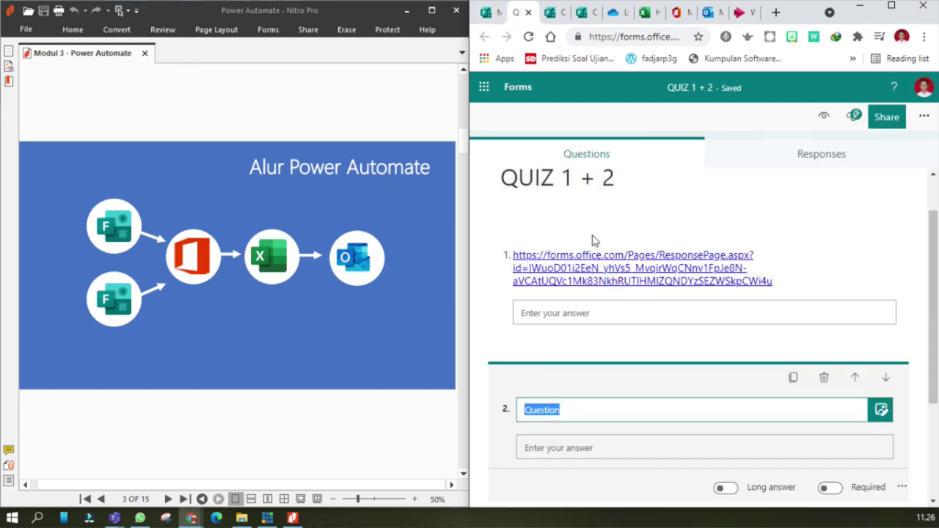
key(ctrl+v)
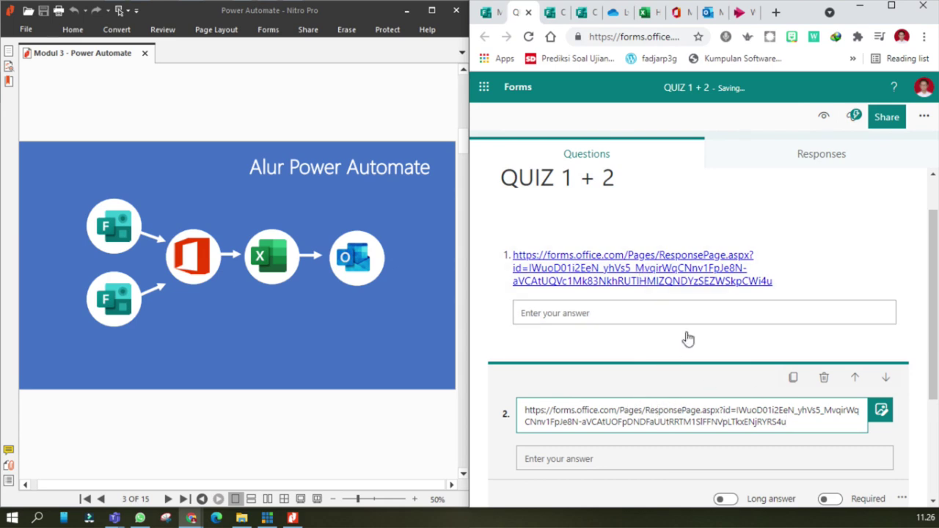
scroll(718, 352, down, 1)
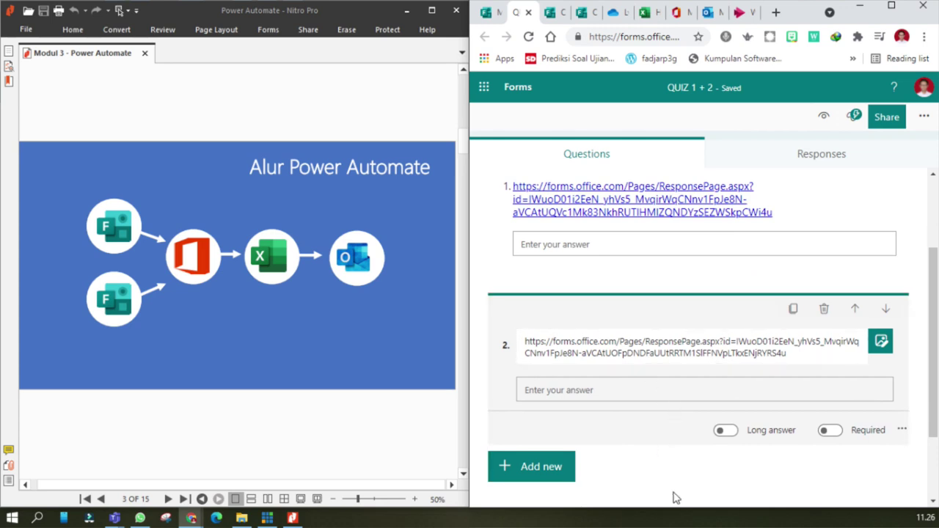
click(886, 119)
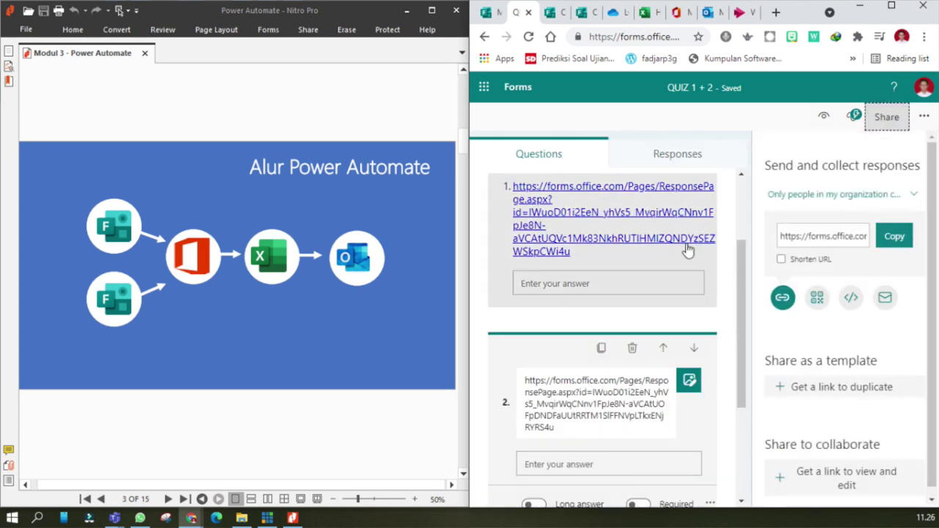
click(650, 404)
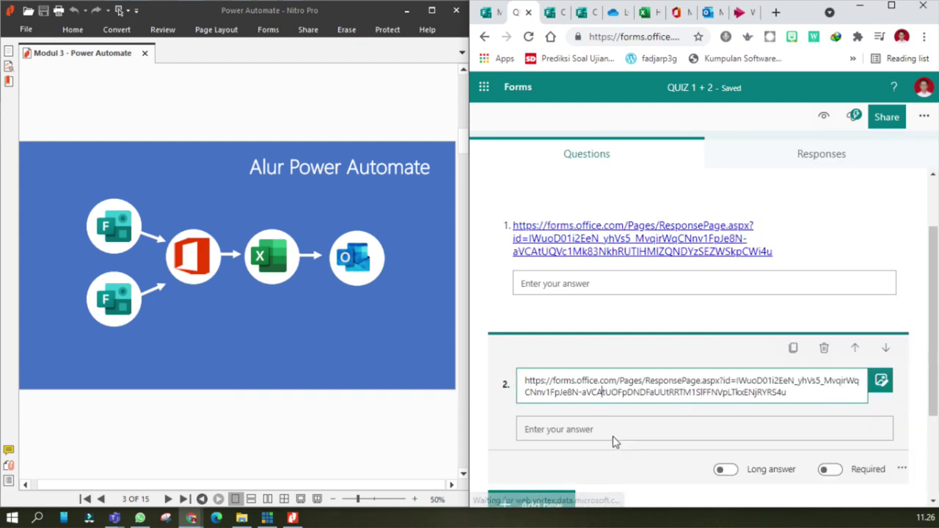
key(Return)
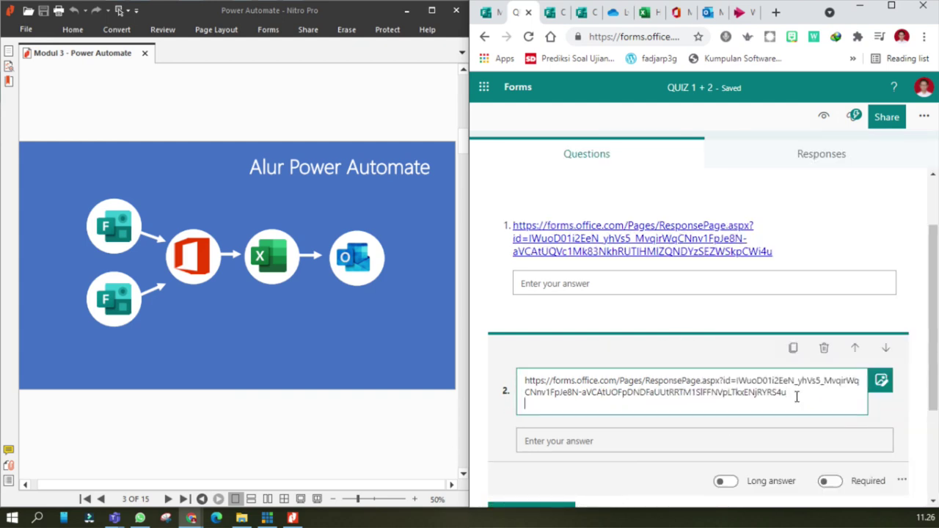
key(BackSpace)
click(918, 389)
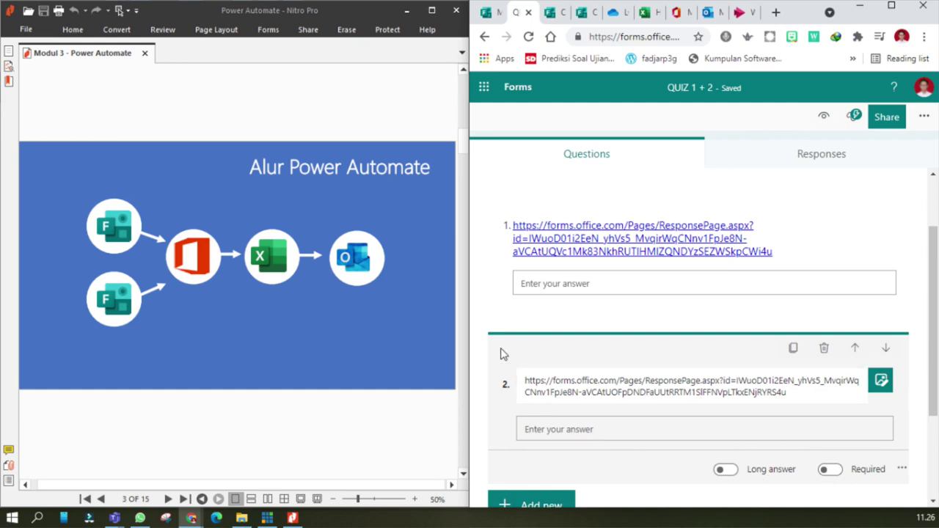
- Set the QUIZ 1 + 2 form's sharing to "Anyone can respond" and copy its response link
click(885, 116)
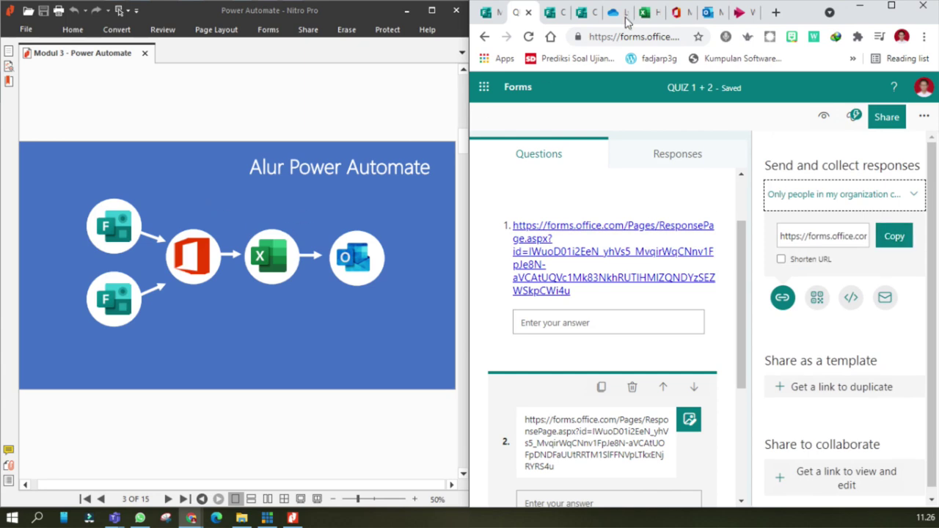
click(897, 235)
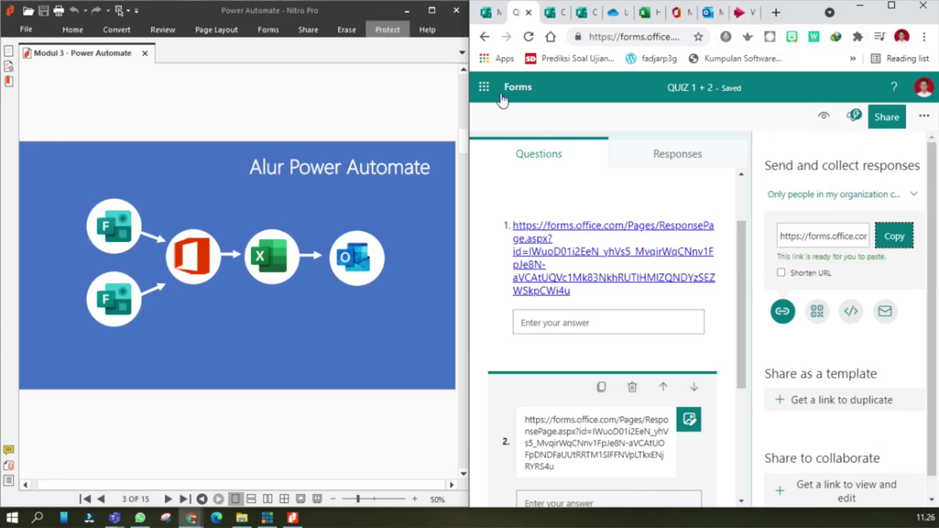
click(140, 442)
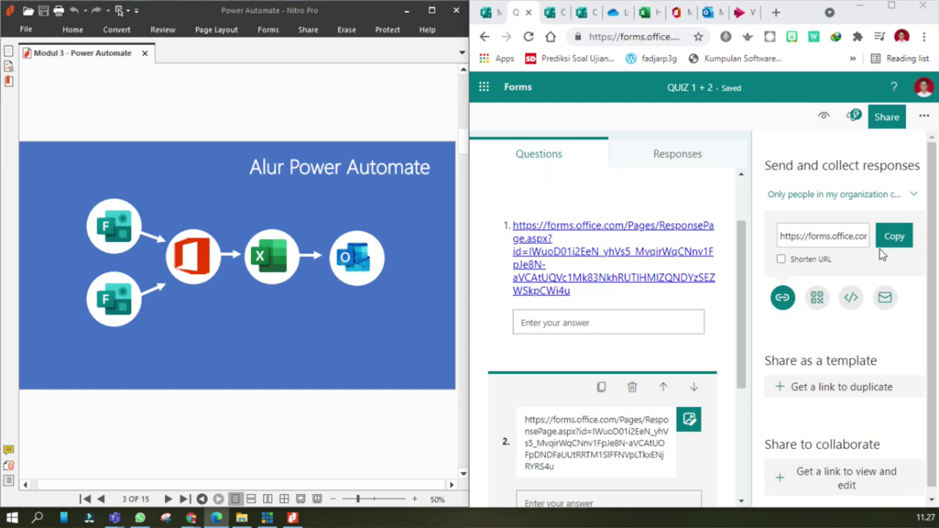
click(878, 207)
click(849, 228)
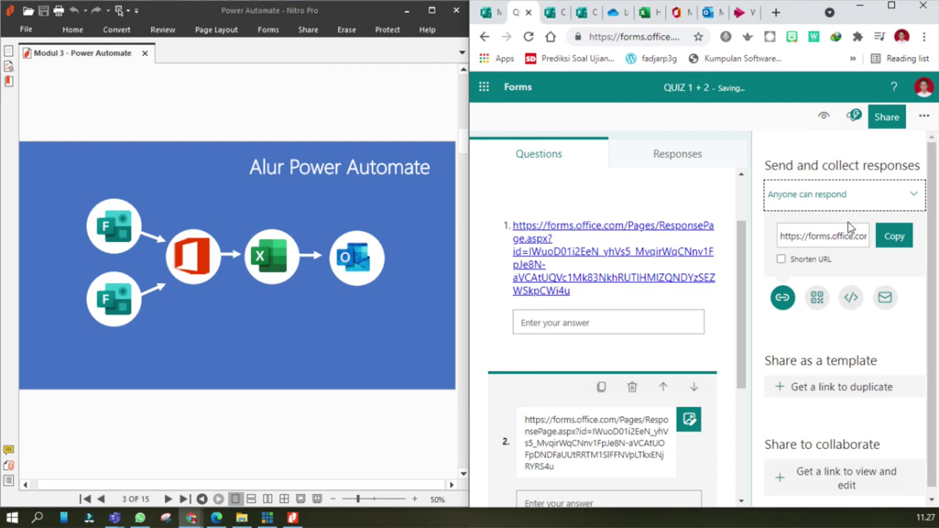
click(895, 240)
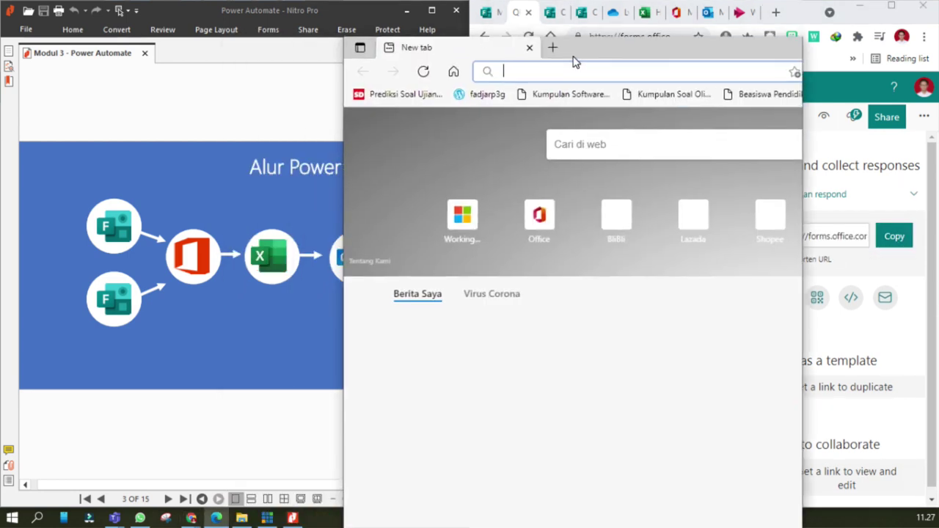
- Maximize the new Microsoft Edge window and open the copied QUIZ 1 + 2 response link in it
drag(574, 58, 558, 61)
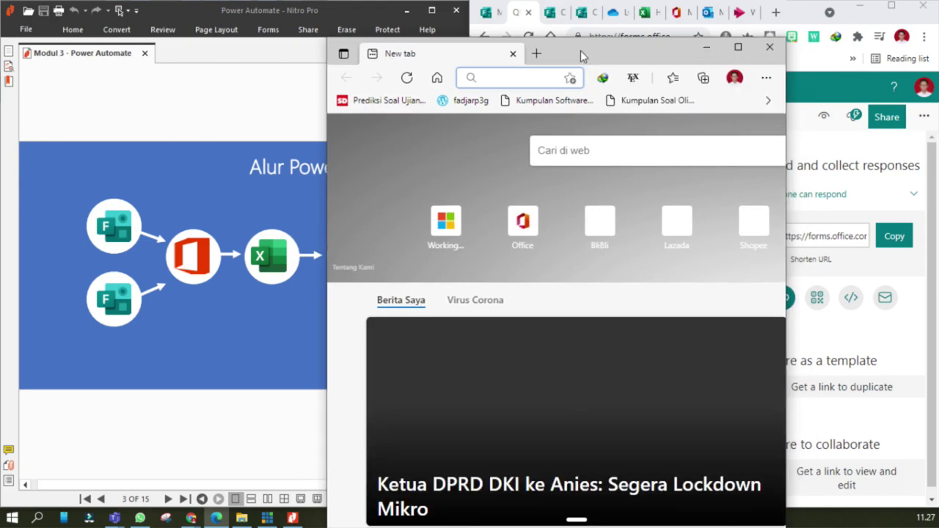
double_click(580, 51)
click(221, 35)
key(ctrl+v)
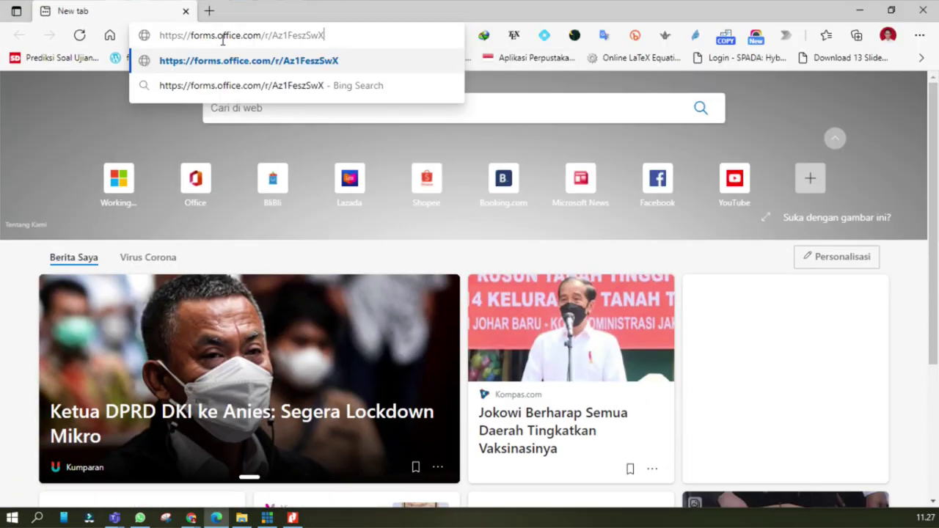
key(Return)
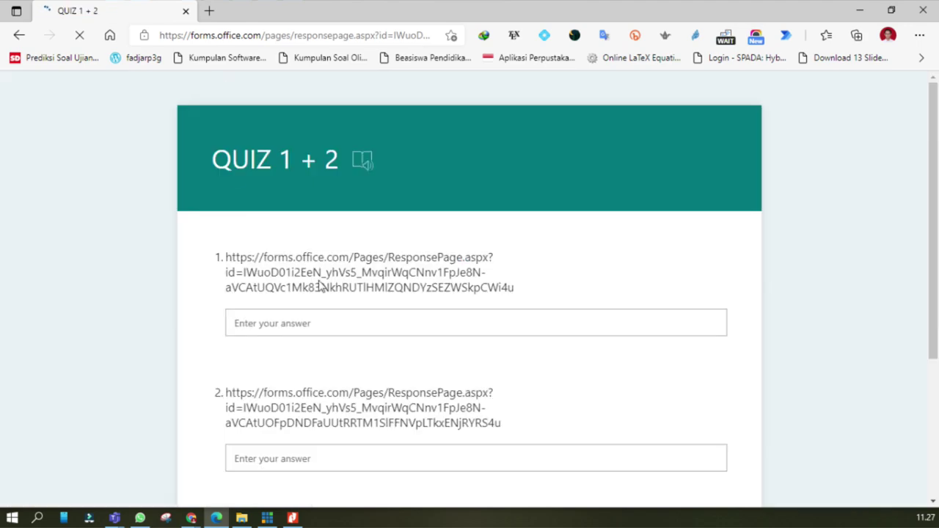
click(298, 418)
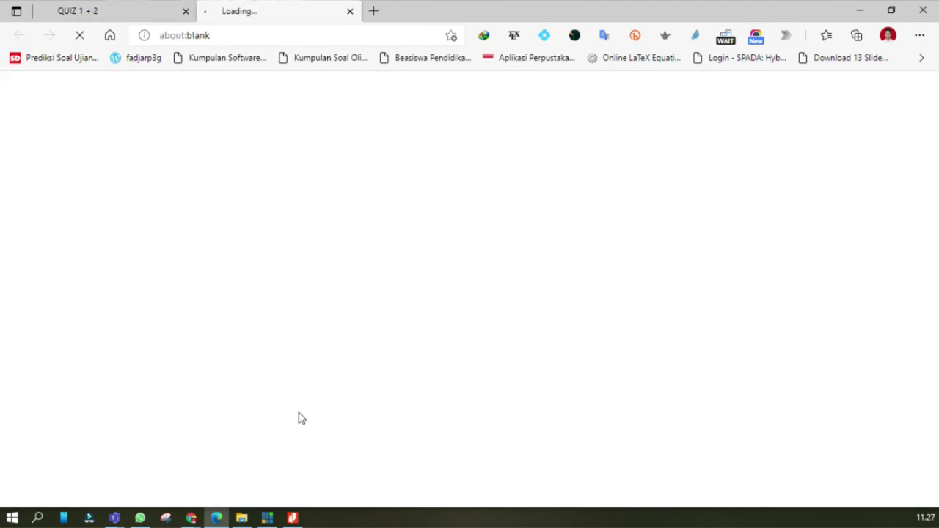
click(147, 14)
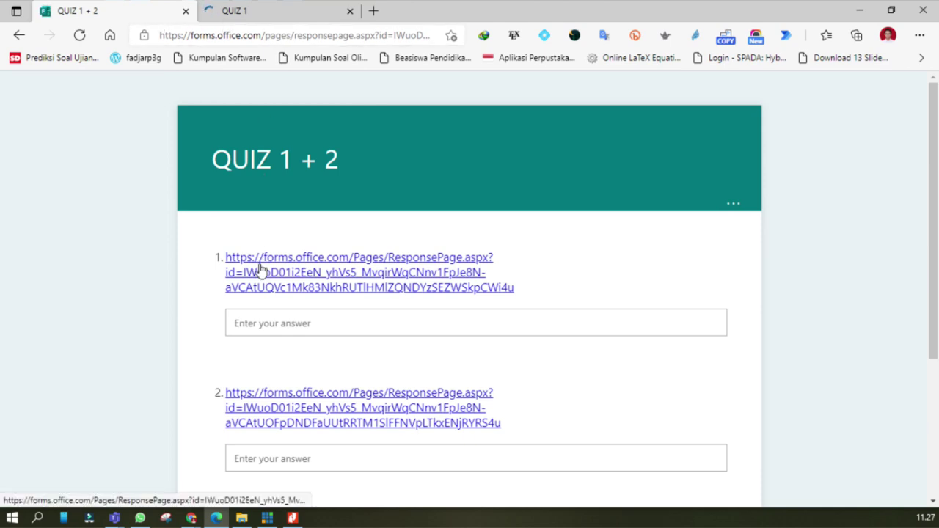
click(350, 11)
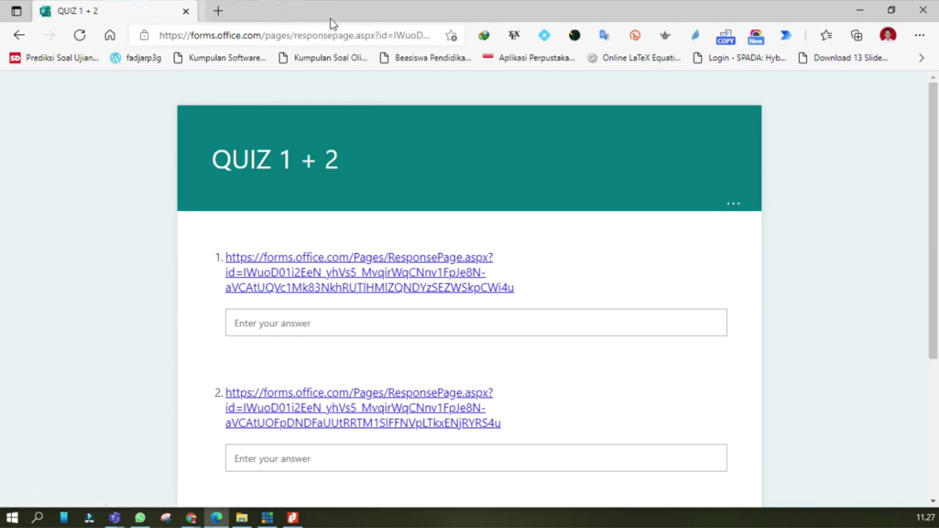
- Open QUIZ 1 from the first question's link, answer its triangle question and submit the response
click(297, 265)
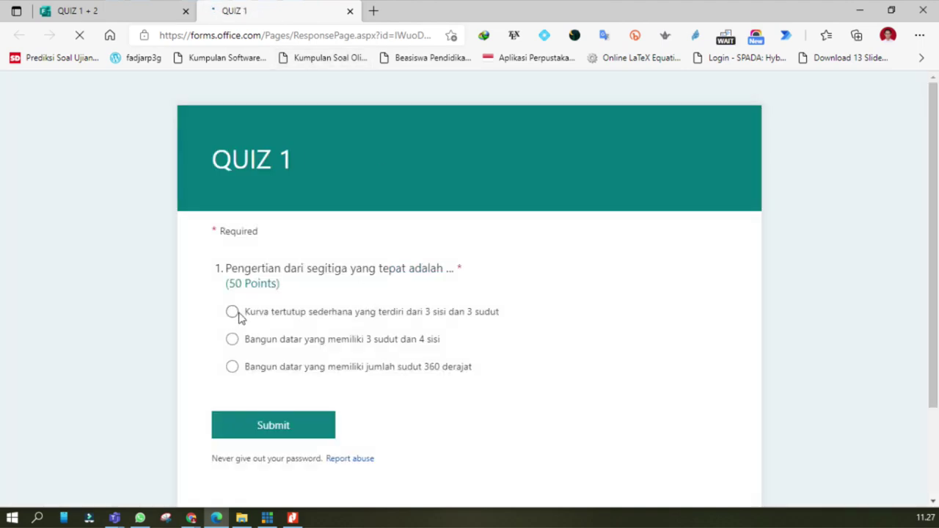
click(236, 312)
drag(282, 433, 233, 339)
click(331, 389)
click(268, 423)
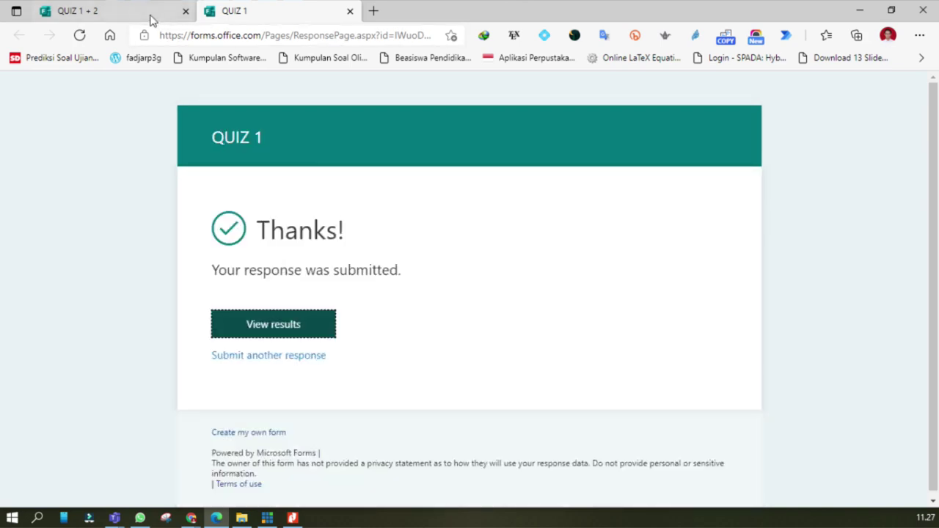
- Return to the QUIZ 1 + 2 form and test the QUIZ 2 link in its second question
click(154, 20)
click(290, 413)
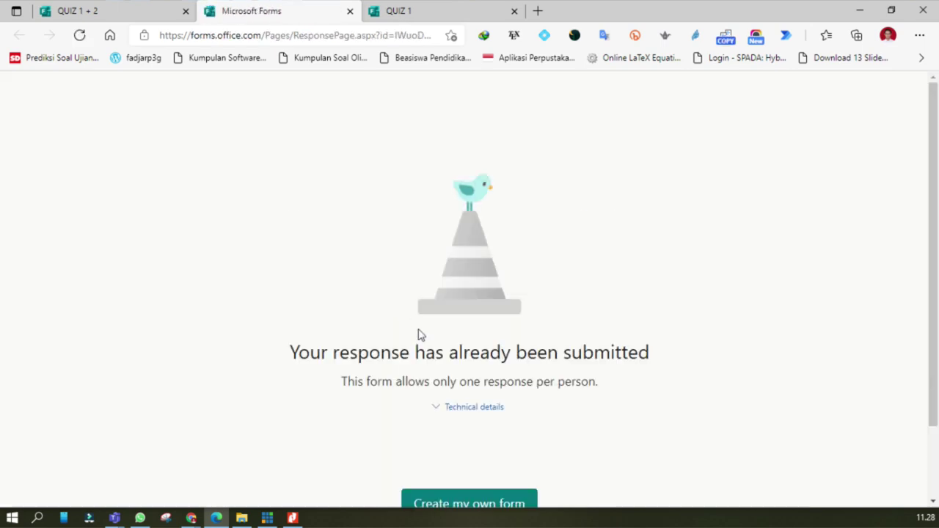
scroll(519, 413, down, 2)
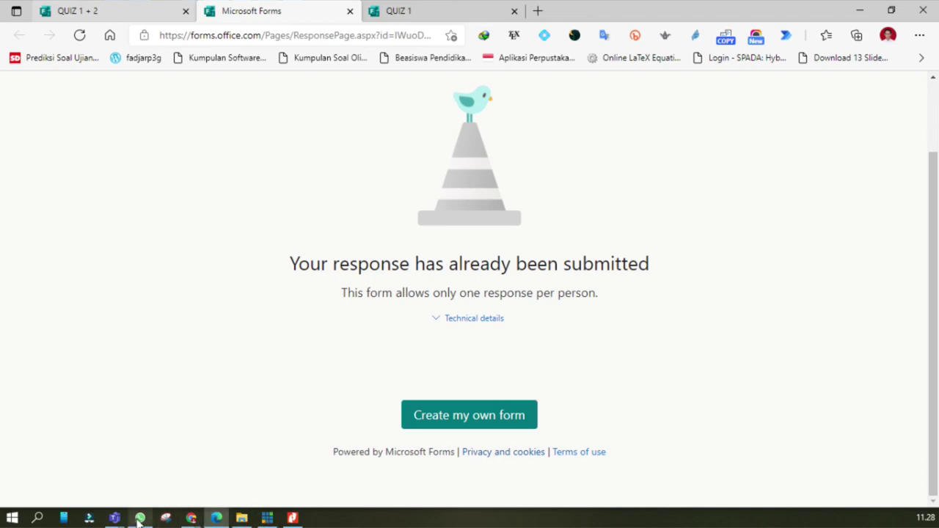
- Switch to the QUIZ 2 editor in Chrome and set its sharing to "Anyone can respond"
mouse_move(192, 515)
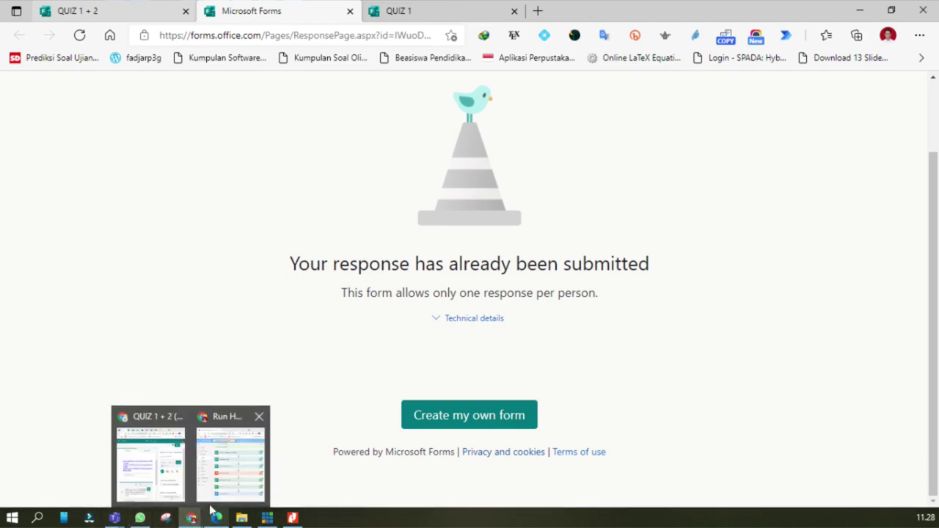
click(233, 460)
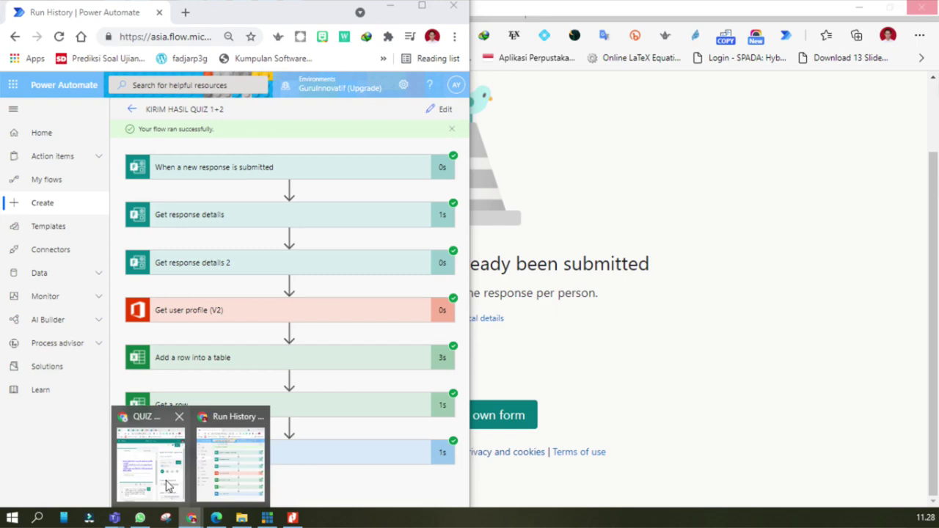
click(138, 485)
click(550, 13)
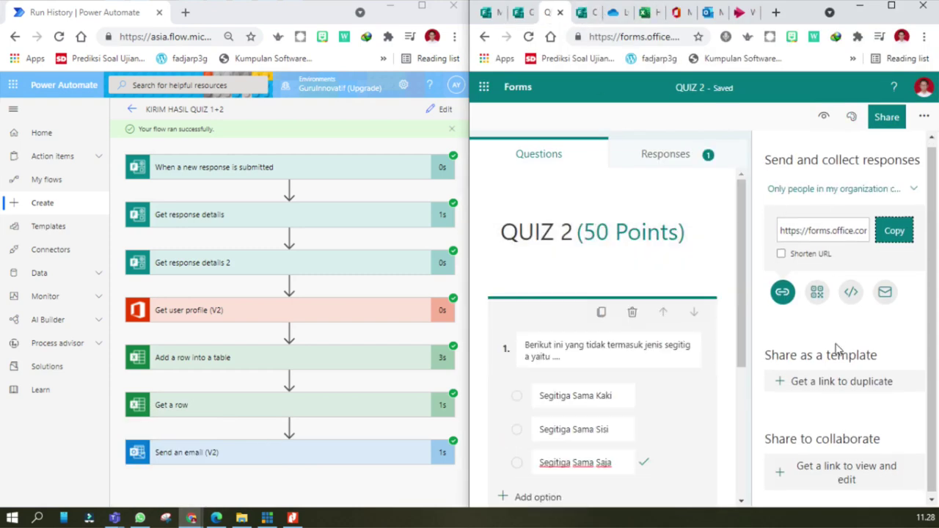
click(908, 202)
click(839, 224)
- Turn off "Show results automatically" in the settings of QUIZ 2 and review its response options
click(691, 165)
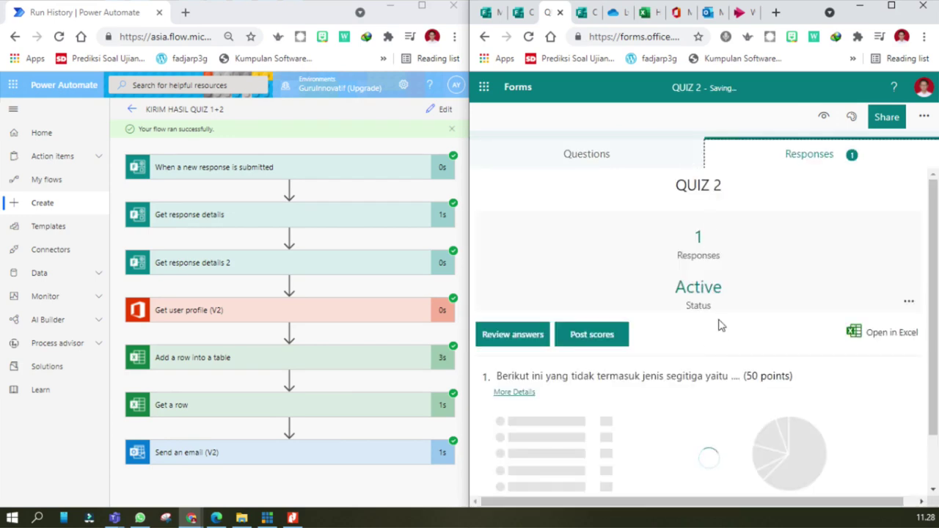
click(923, 115)
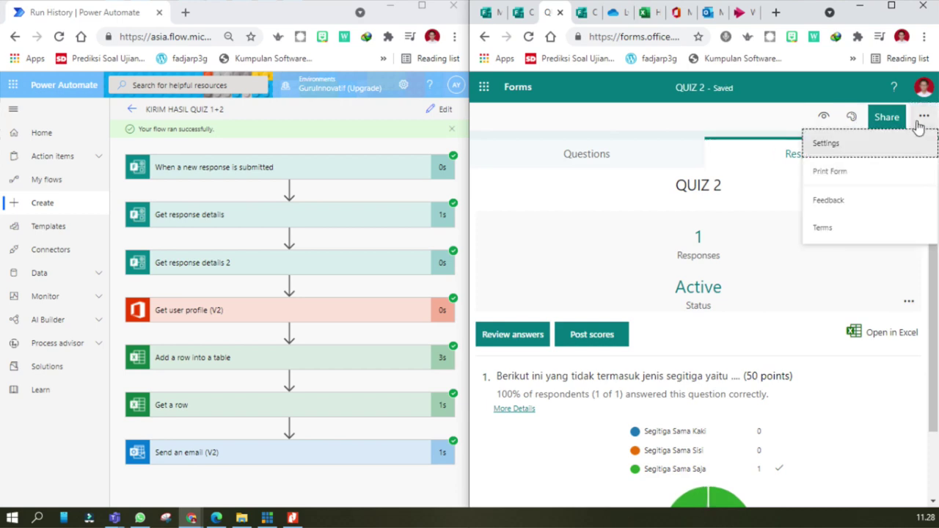
click(885, 151)
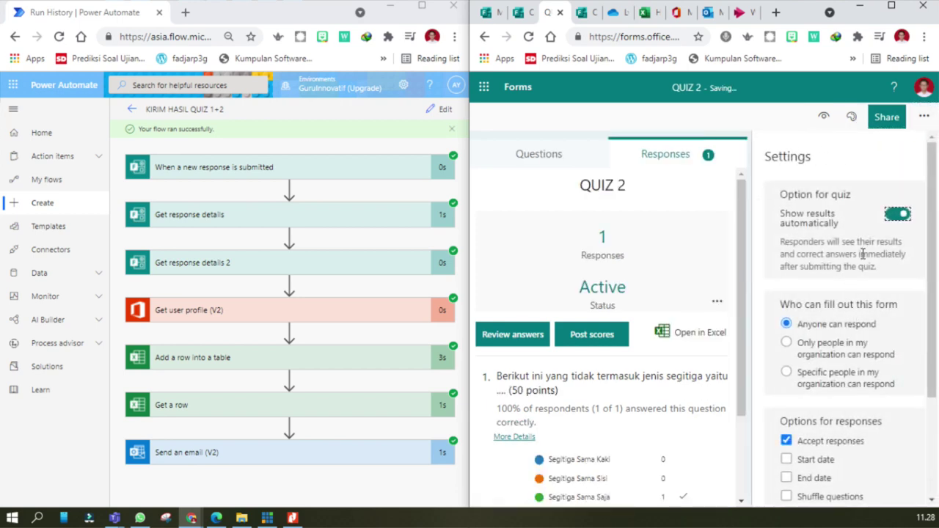
click(895, 215)
scroll(880, 242, down, 2)
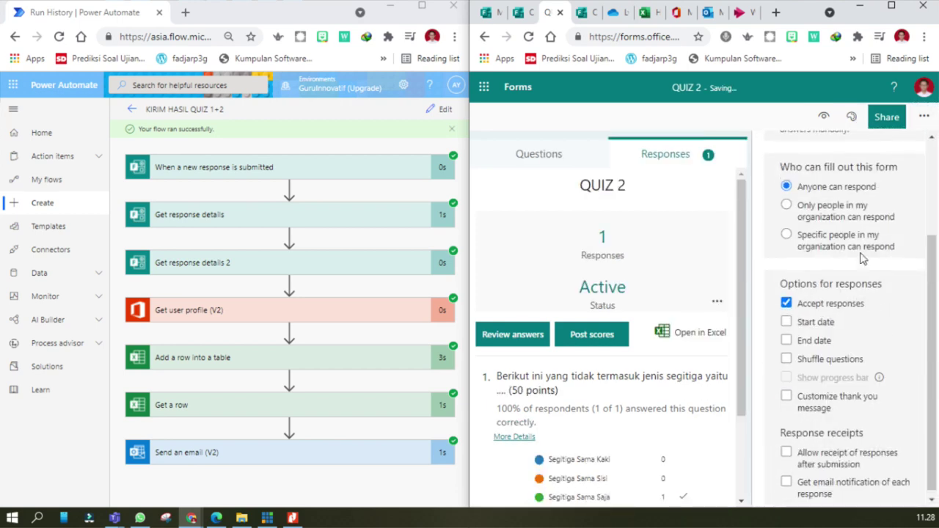
scroll(829, 327, down, 1)
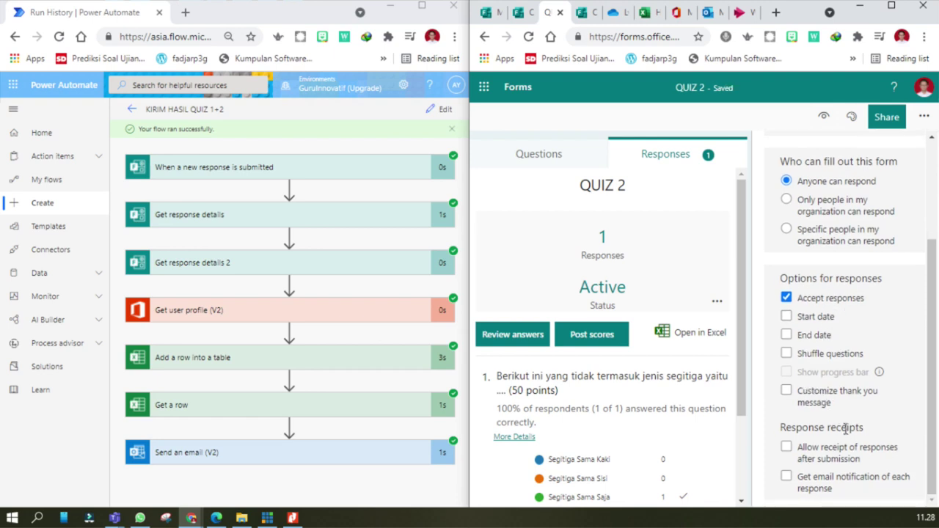
scroll(858, 459, up, 2)
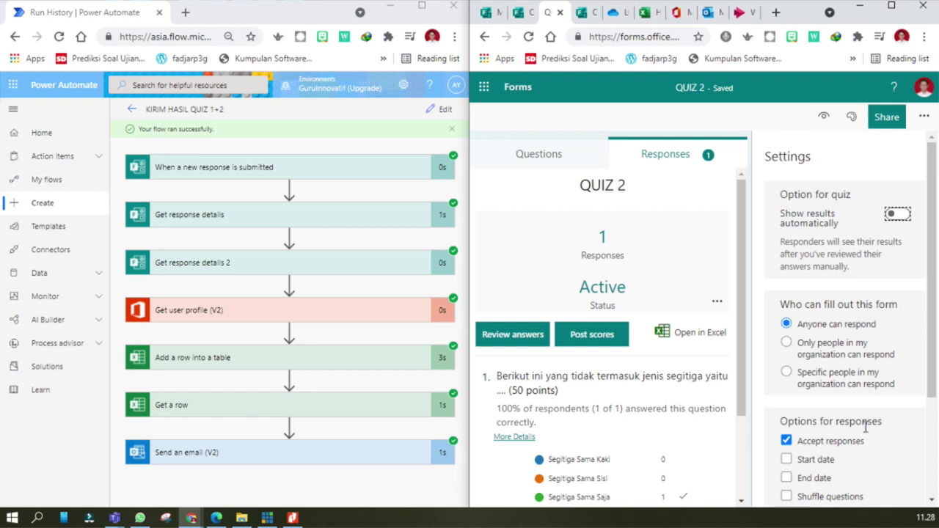
- Check the sharing options of QUIZ 2, preview the quiz and return to its editor
click(922, 118)
click(887, 116)
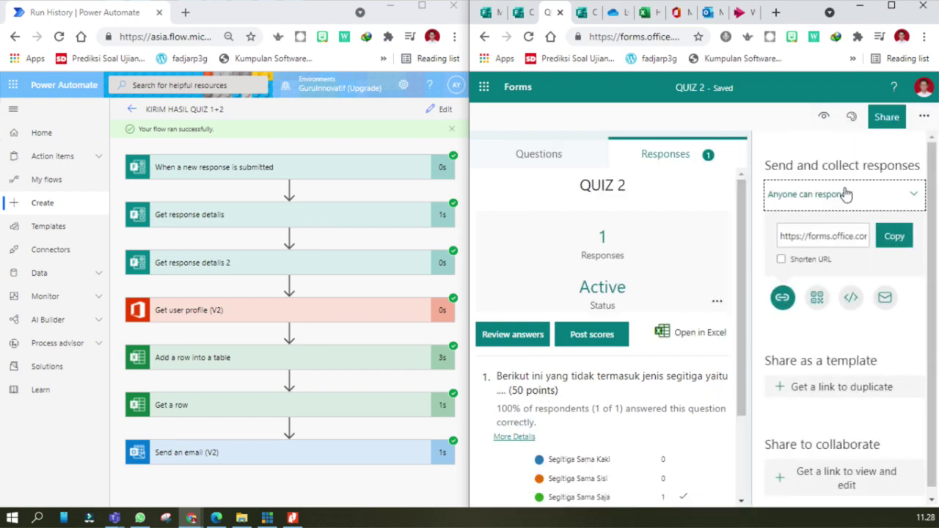
scroll(847, 337, down, 1)
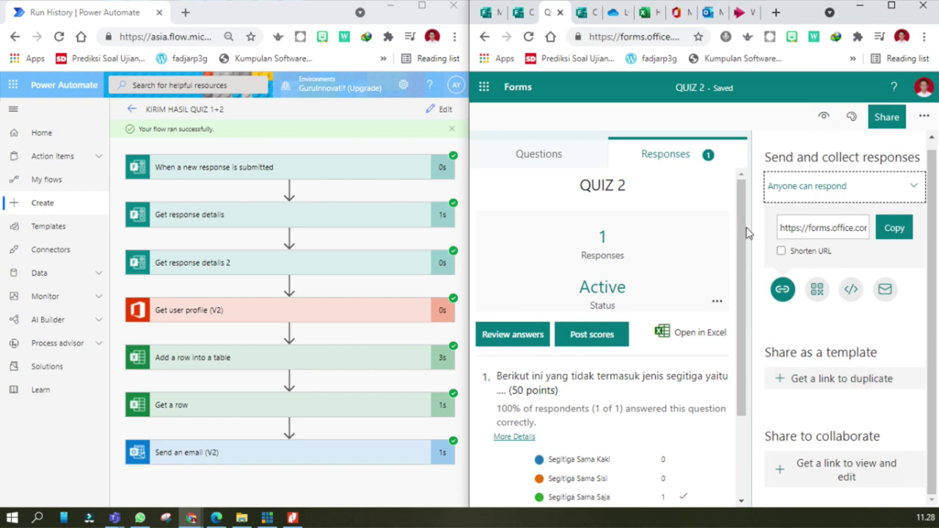
click(822, 117)
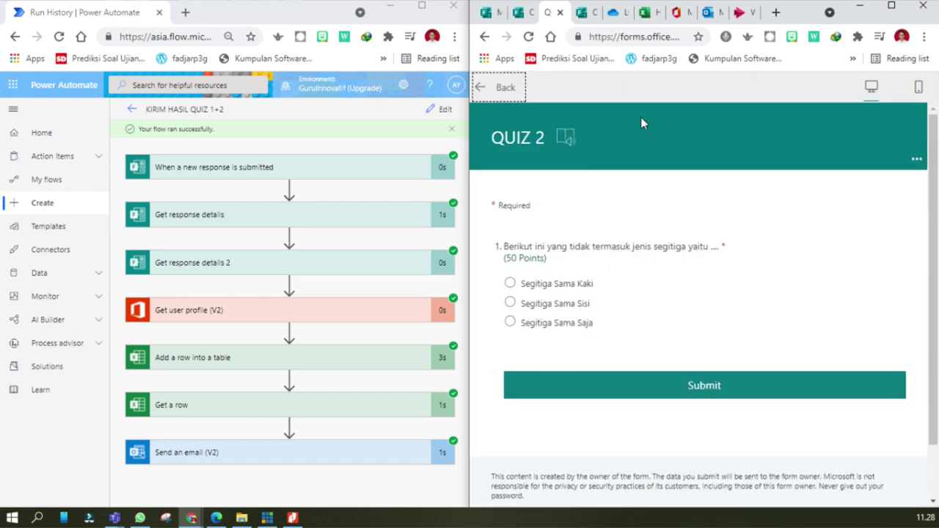
click(499, 91)
- In the QUIZ 1 settings, choose "Anyone can respond", turn off "Show results automatically" and review the response options
click(584, 14)
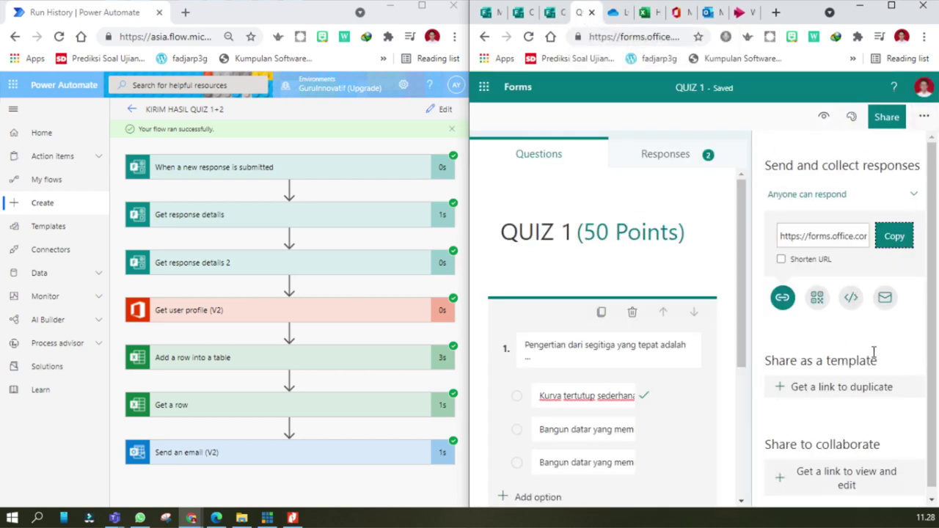
scroll(873, 351, down, 1)
scroll(848, 352, up, 1)
click(924, 116)
click(893, 143)
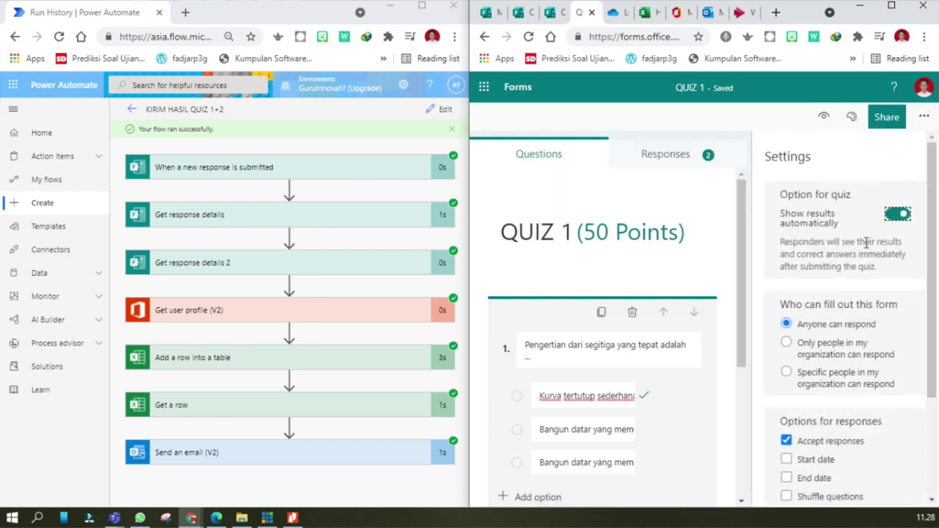
click(849, 330)
click(894, 219)
scroll(855, 286, down, 2)
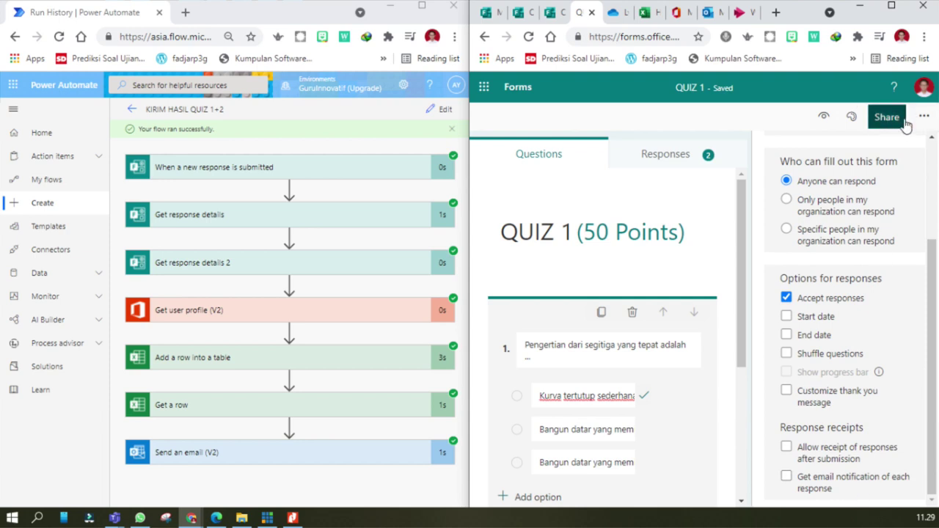
click(924, 118)
click(924, 118)
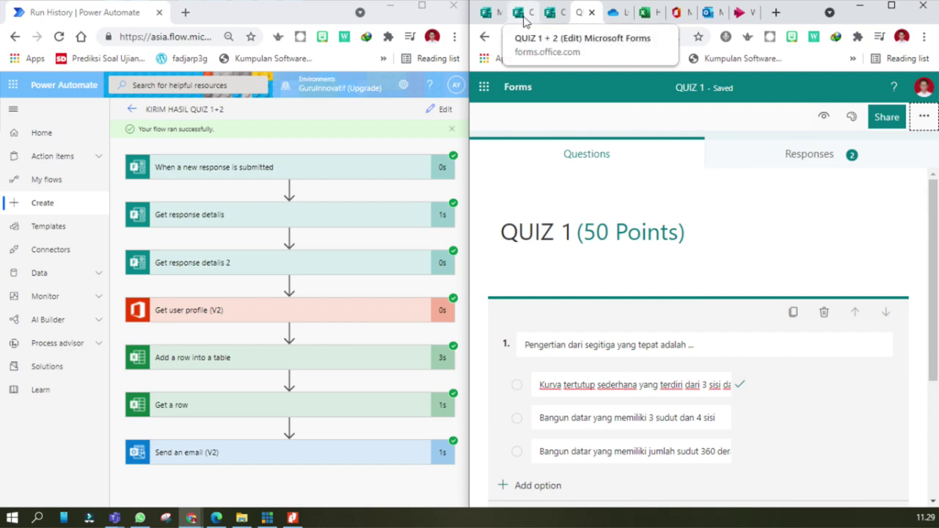
- Return to the QUIZ 1 + 2 editor, copy its response link as a shortened URL and switch to Microsoft Teams
click(649, 13)
click(528, 36)
click(521, 13)
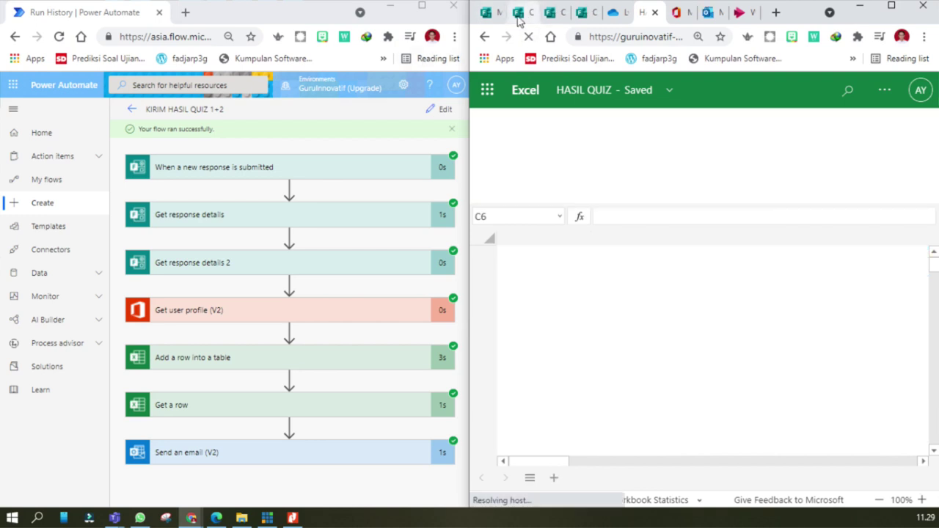
click(890, 122)
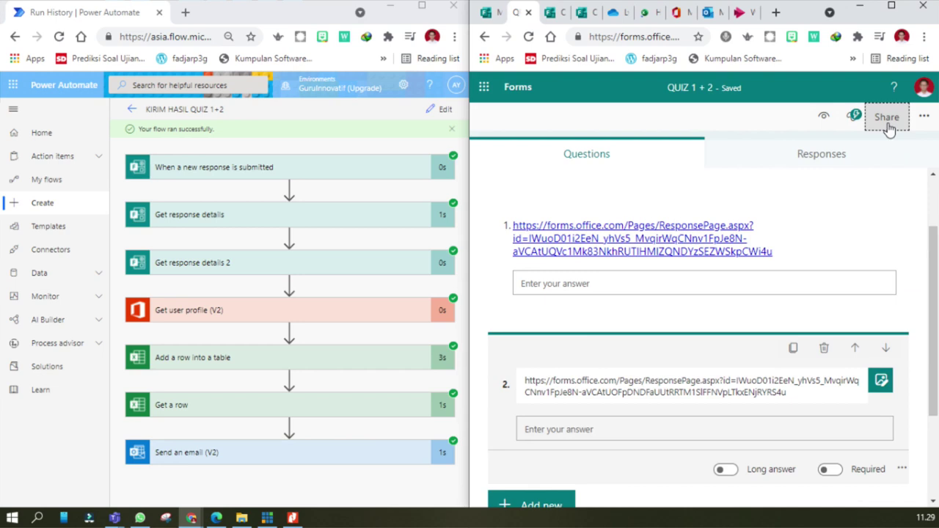
click(889, 122)
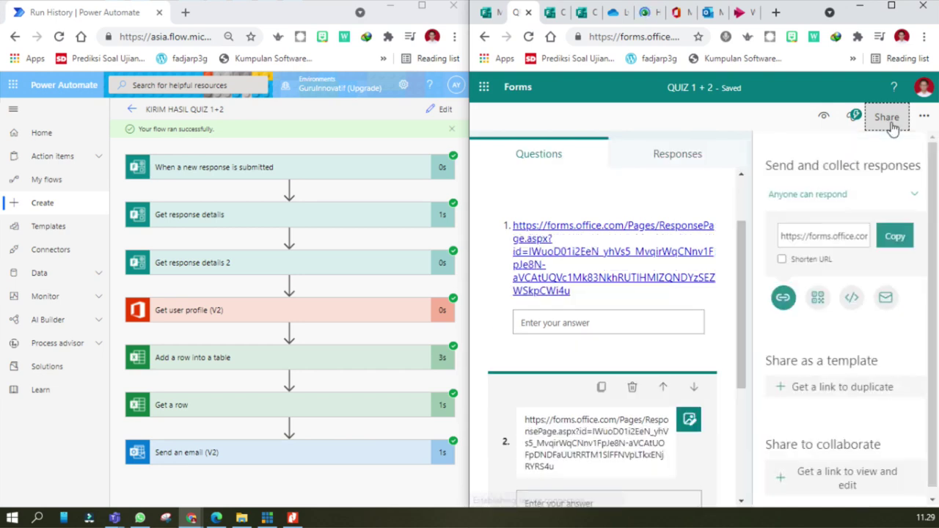
click(894, 236)
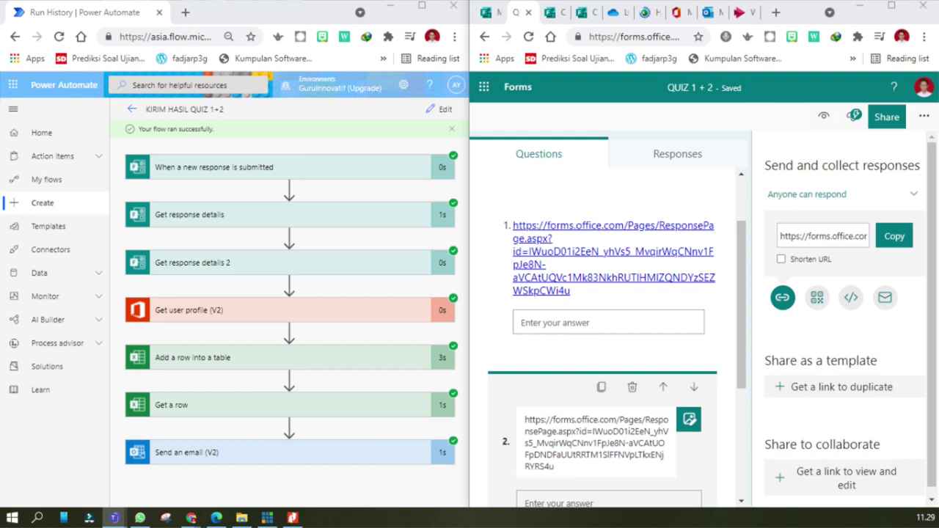
click(817, 270)
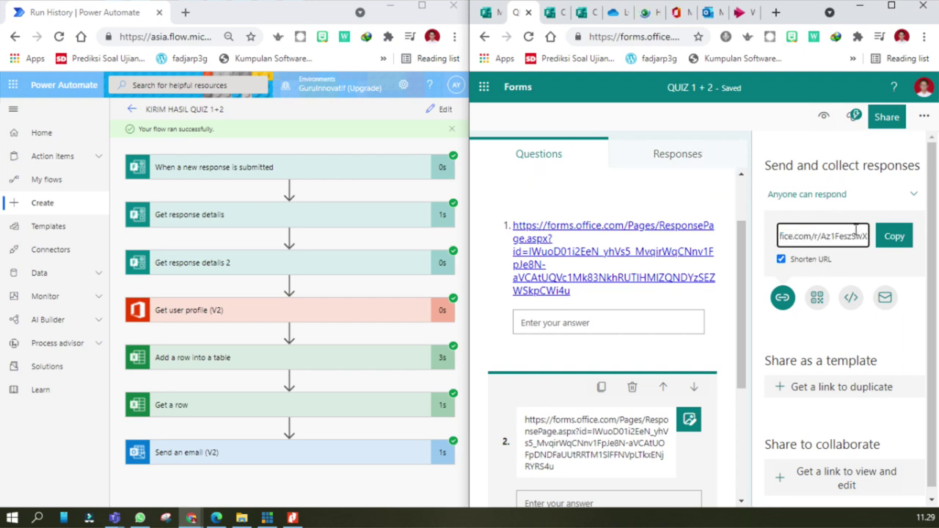
click(894, 236)
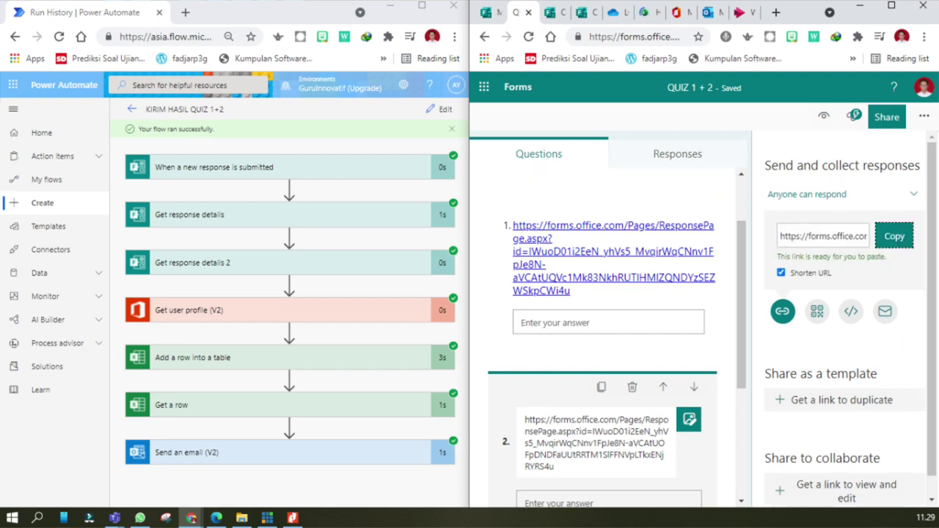
click(114, 518)
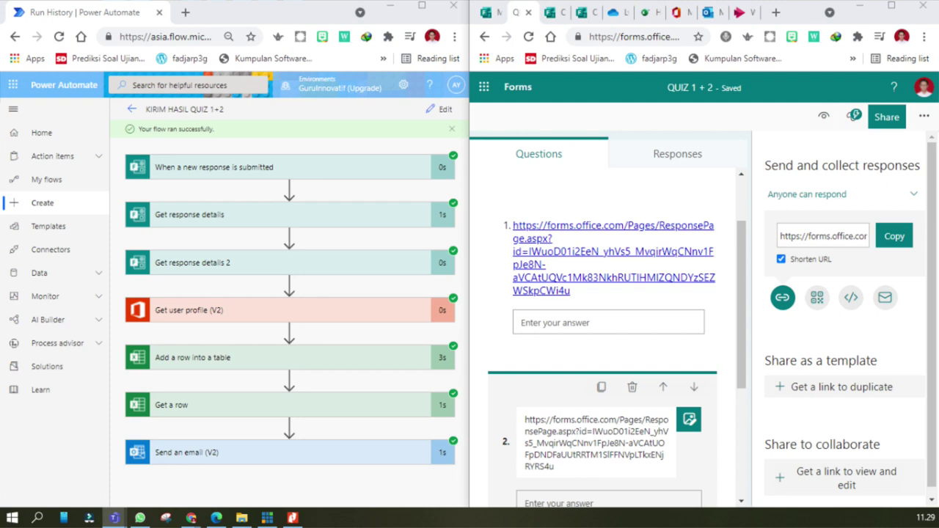
- Open the QUIZ 1 + 2 response page and open QUIZ 1 and QUIZ 2 from its links
click(824, 115)
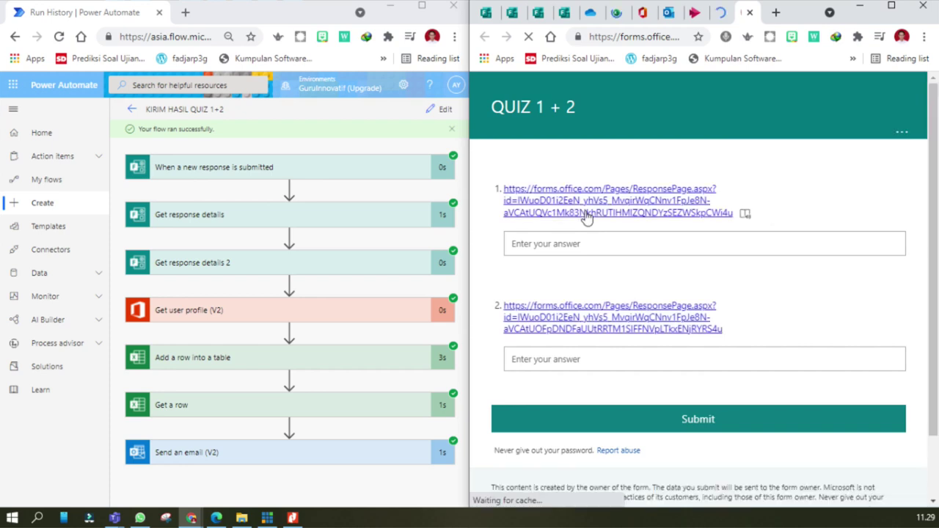
click(586, 213)
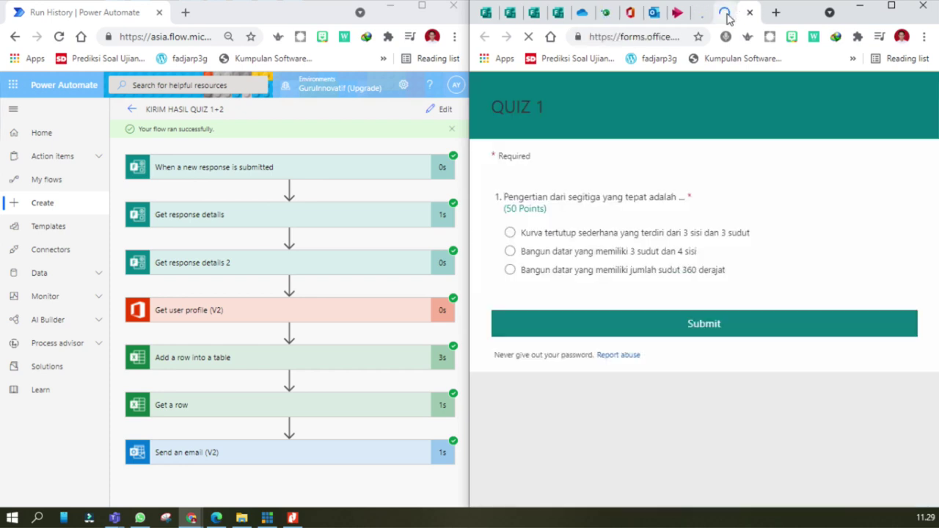
click(726, 14)
click(641, 323)
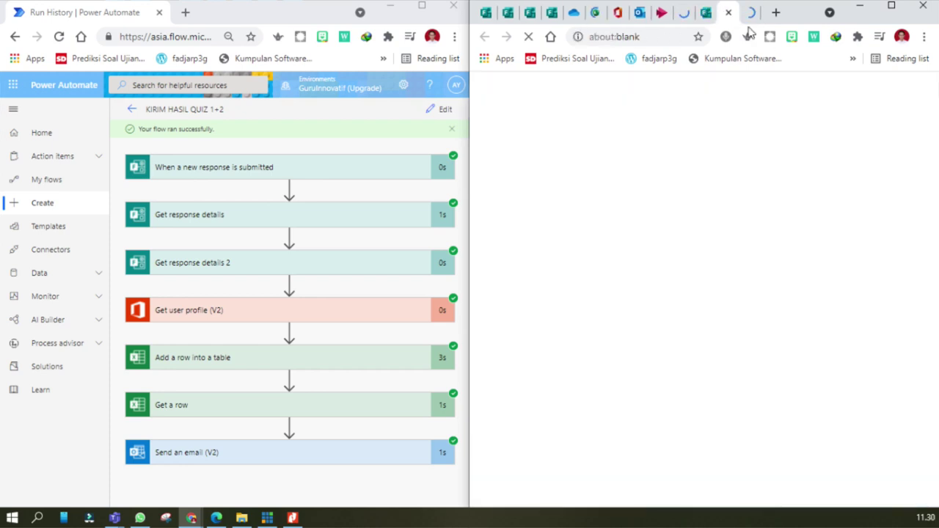
click(701, 18)
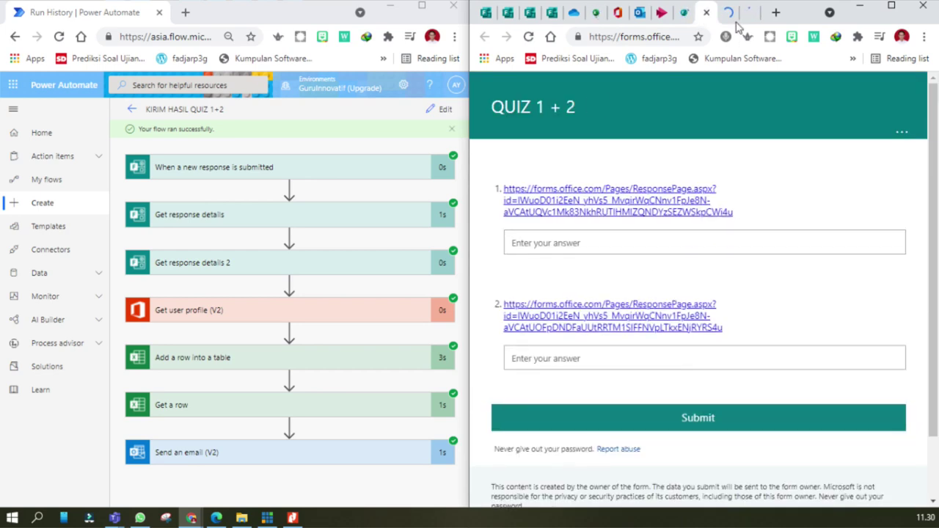
click(730, 15)
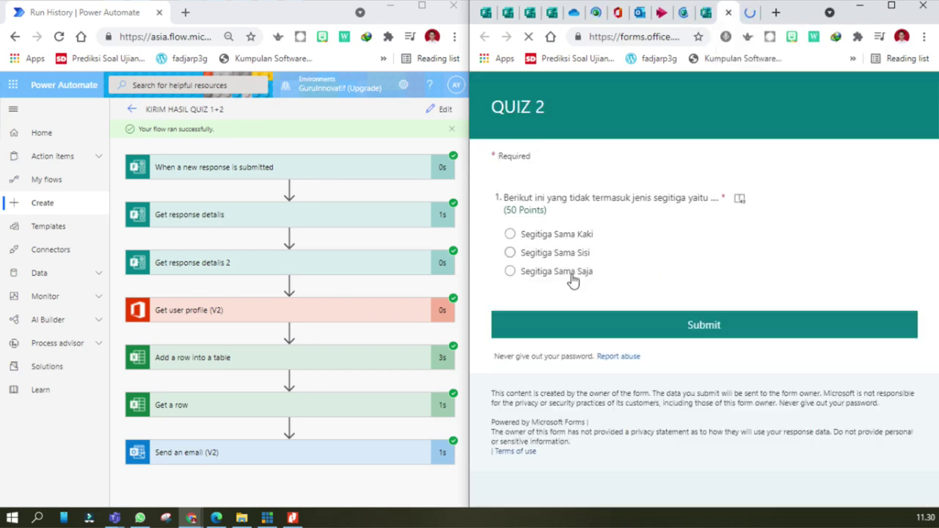
- Answer QUIZ 2 with "Segitiga Sama Sisi", submit the response and switch to the open QUIZ 1 page
click(571, 253)
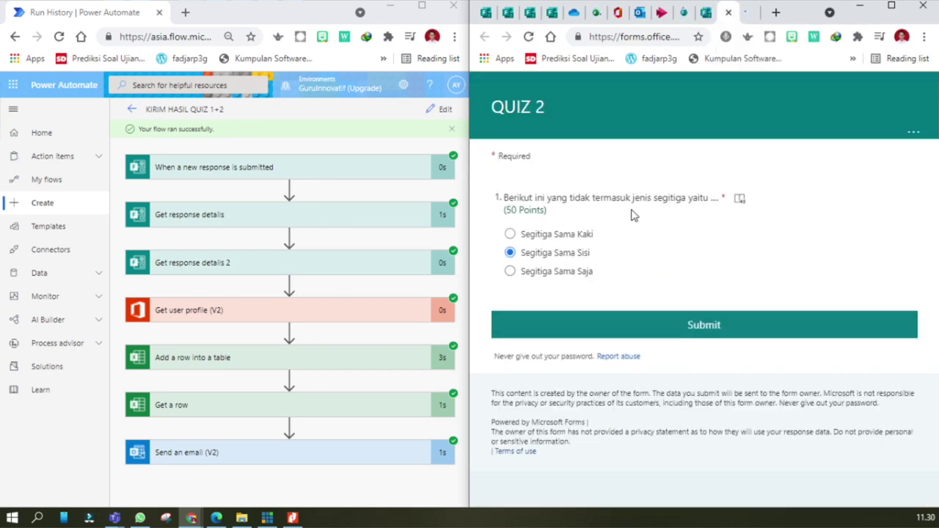
click(687, 324)
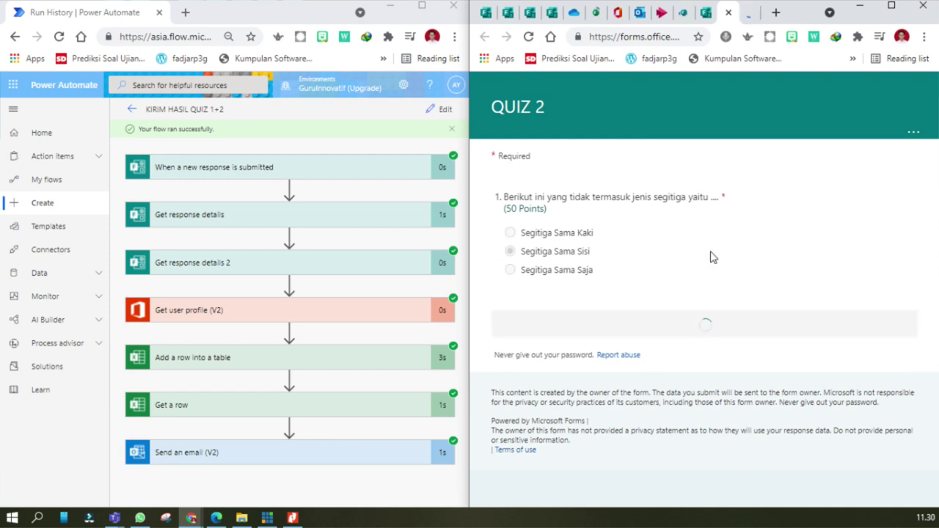
click(748, 15)
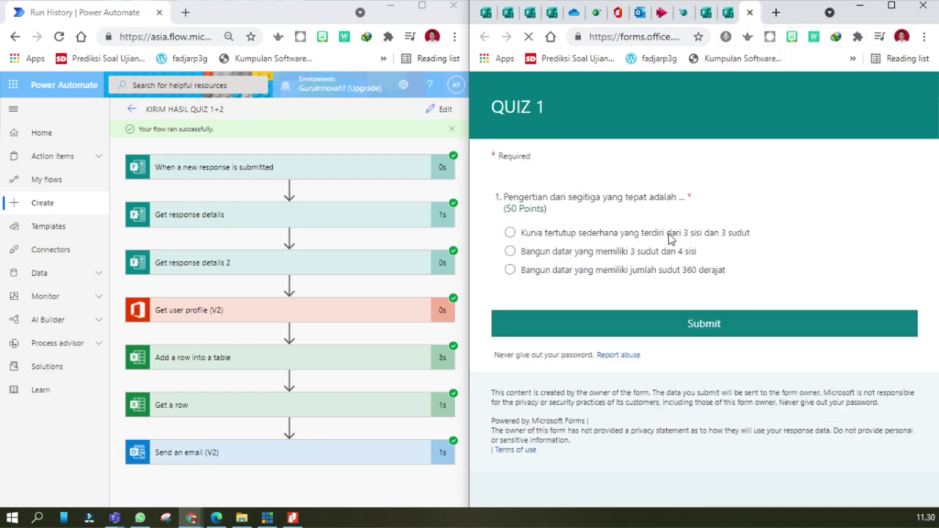
- Look at the HASIL QUIZ workbook and close the editor tabs of QUIZ 1, QUIZ 2 and QUIZ 1 + 2
click(595, 15)
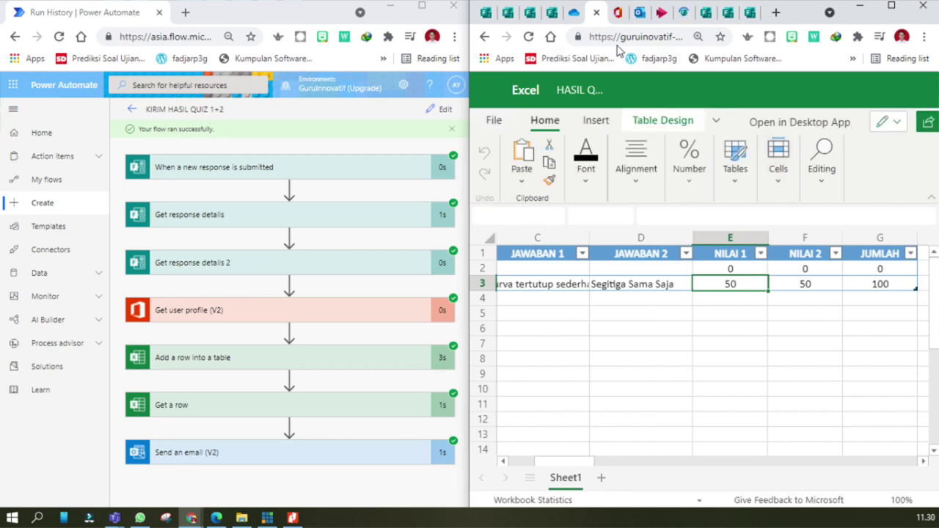
click(552, 12)
click(536, 14)
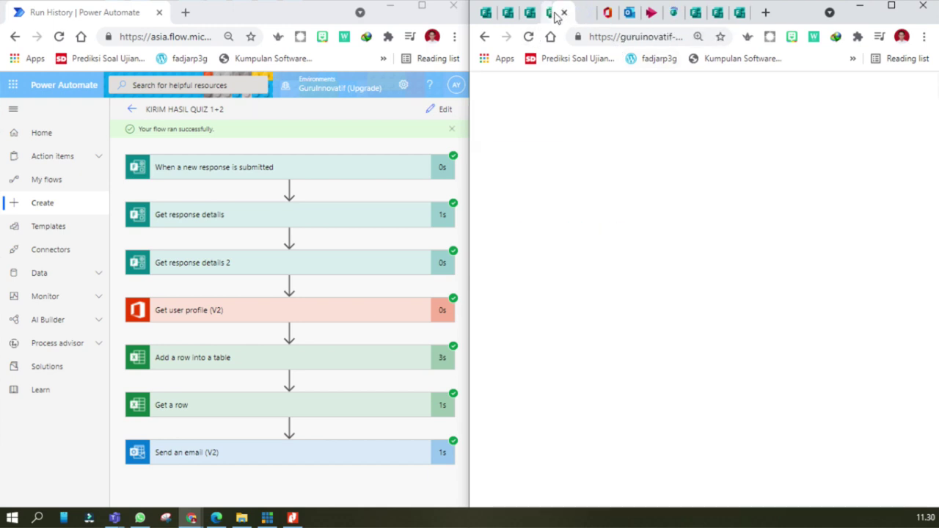
click(511, 16)
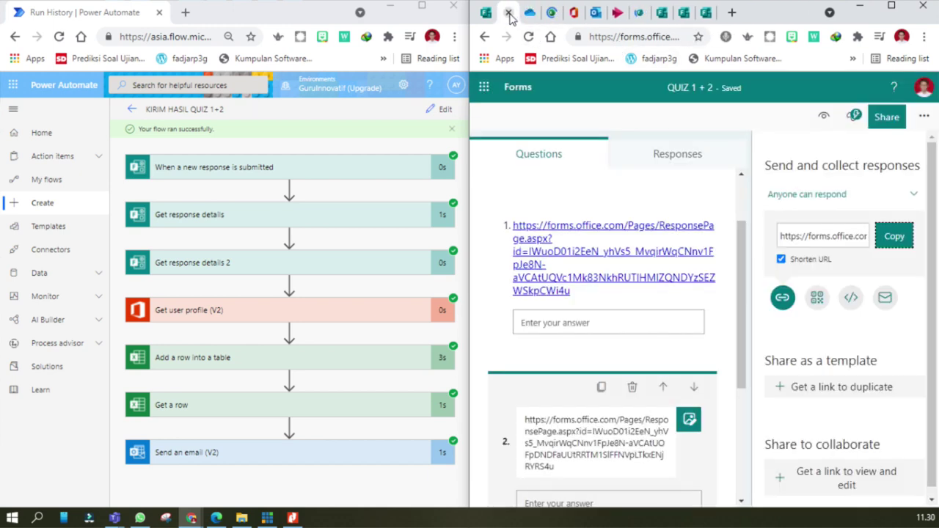
click(508, 14)
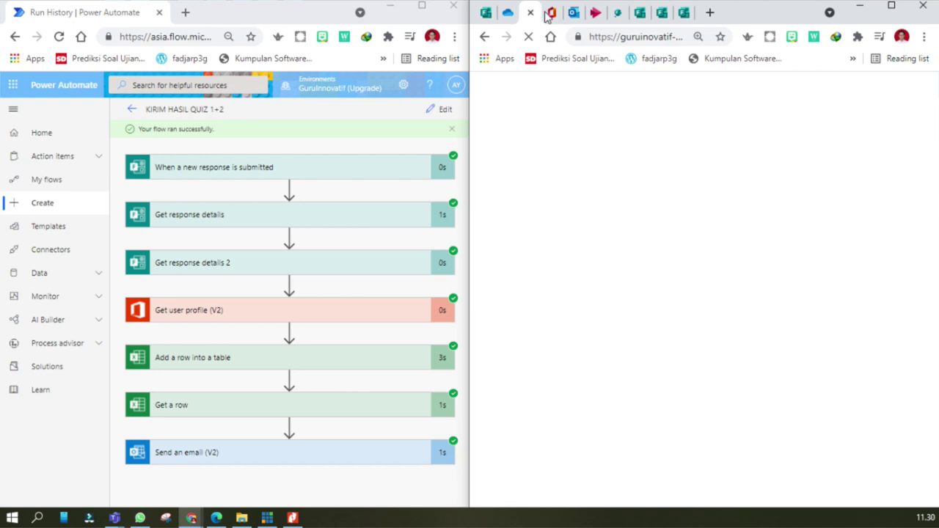
- Close the QUIZ 1 and QUIZ 2 response tabs and the duplicate QUIZ 1 + 2 page, keeping one QUIZ 1 + 2 page open
click(618, 15)
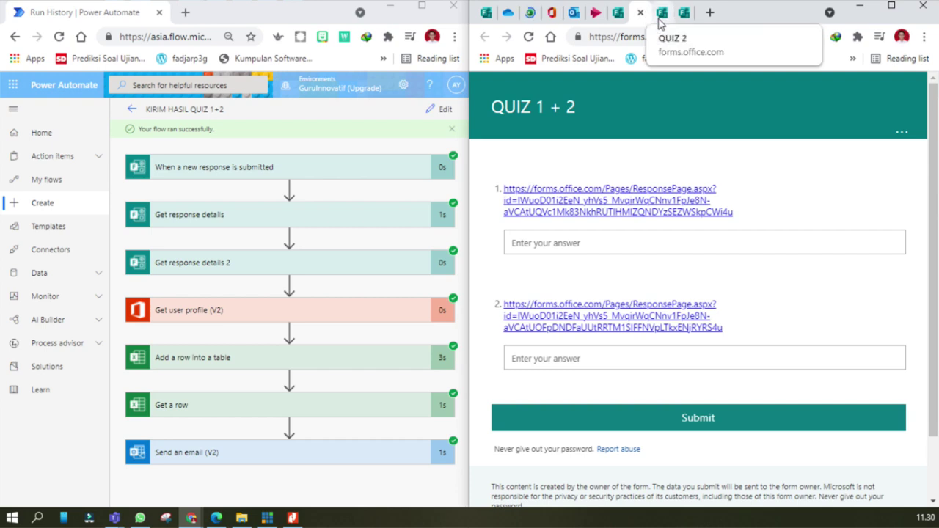
click(640, 13)
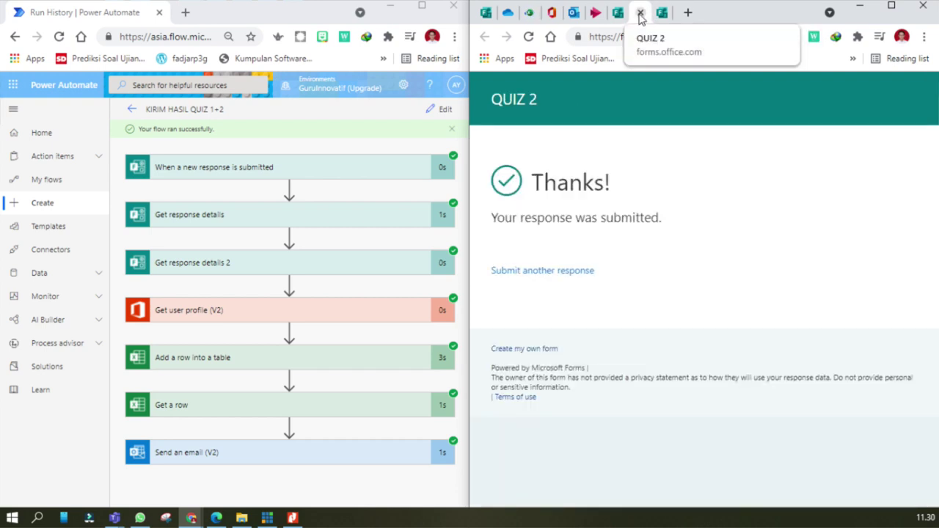
click(640, 14)
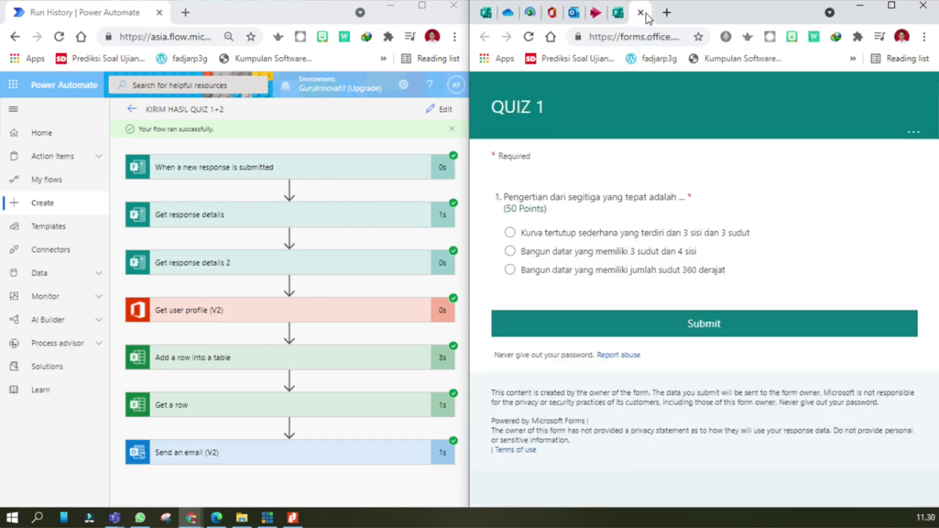
click(640, 13)
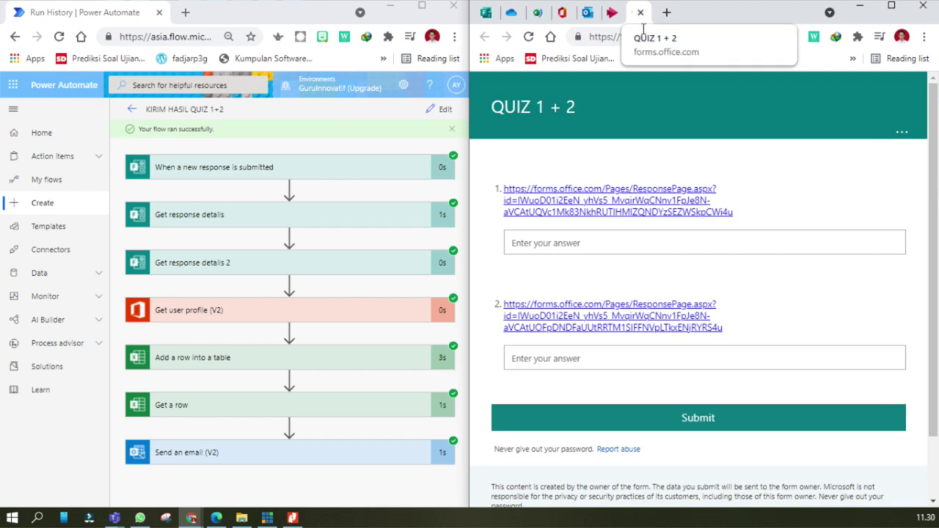
- Go to the Forms home page, open a quiz from the recent list and return to the list
click(576, 12)
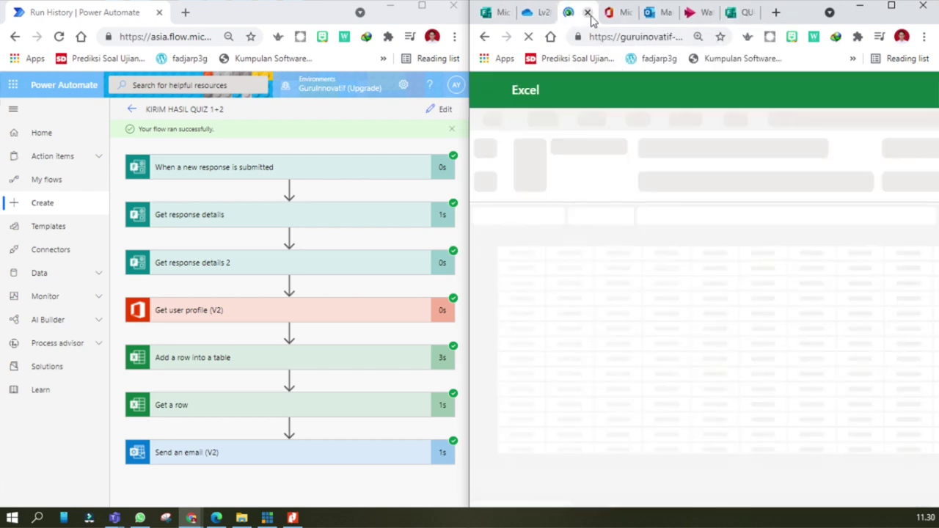
click(497, 12)
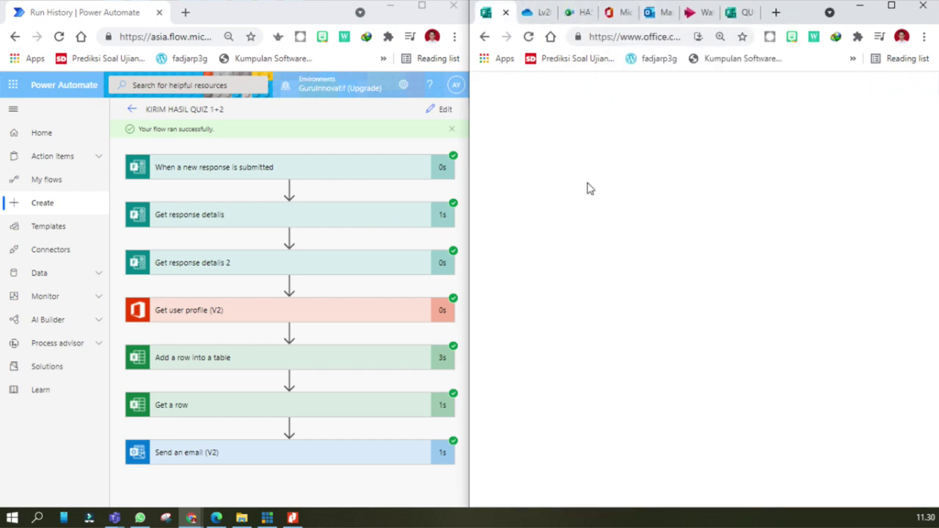
click(528, 89)
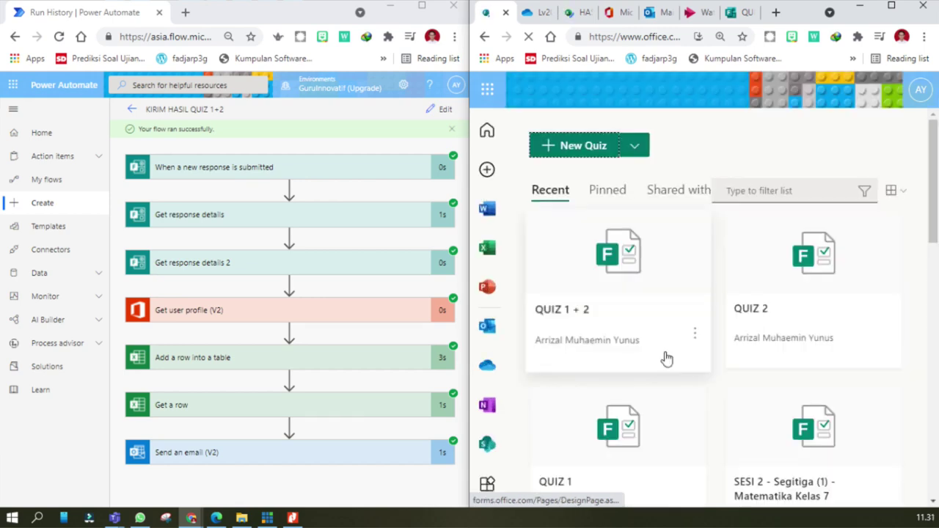
click(769, 258)
right_click(770, 259)
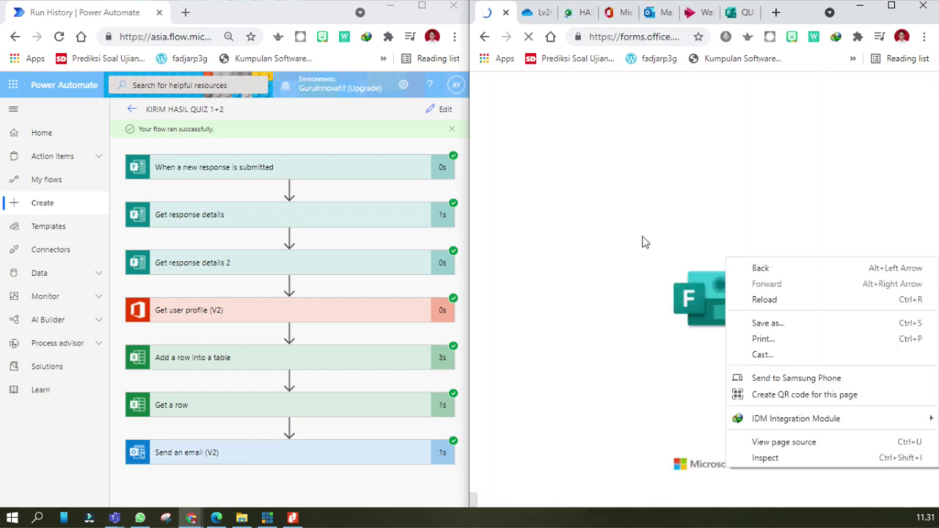
click(530, 60)
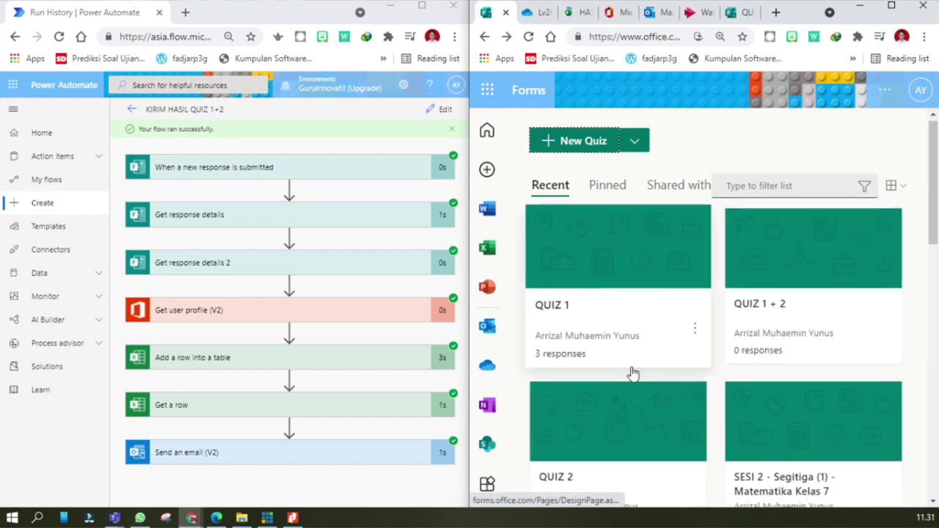
- Look over the recent quizzes in the Forms list and switch to the open Stream video page
scroll(632, 373, down, 1)
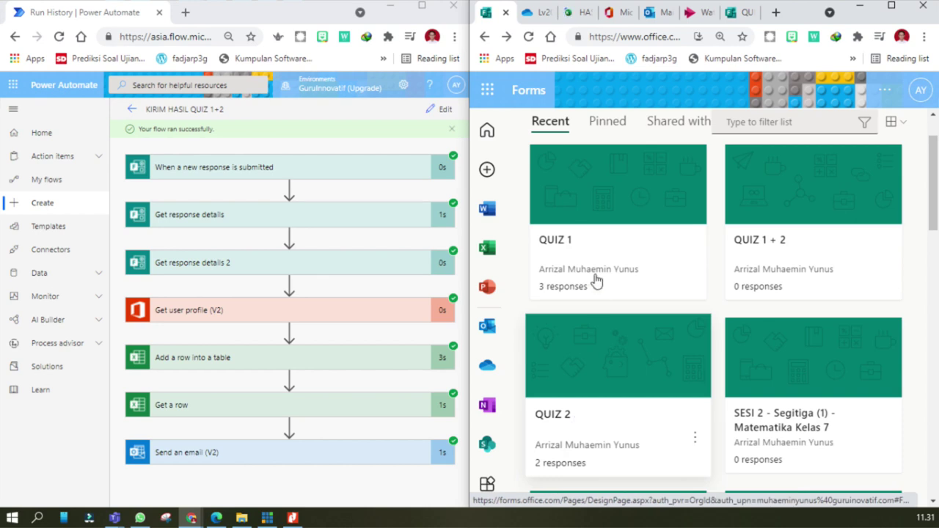
click(557, 246)
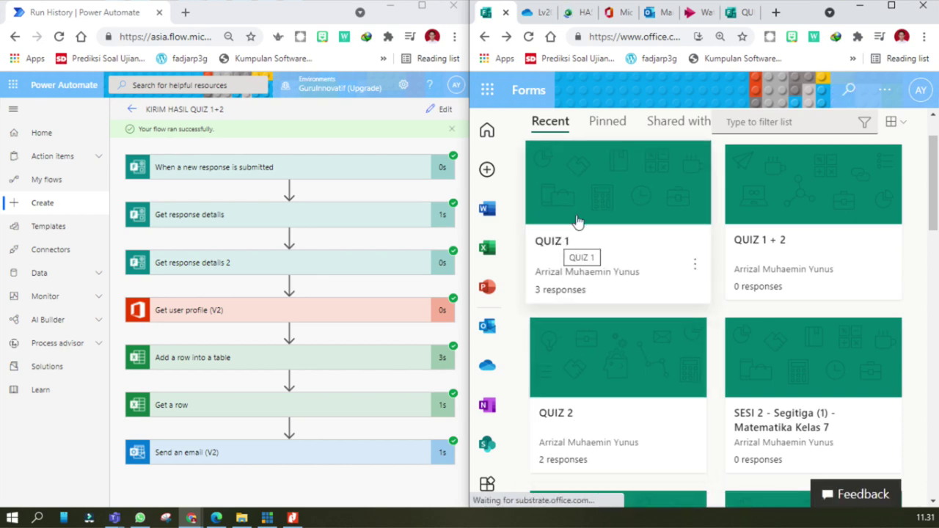
click(693, 12)
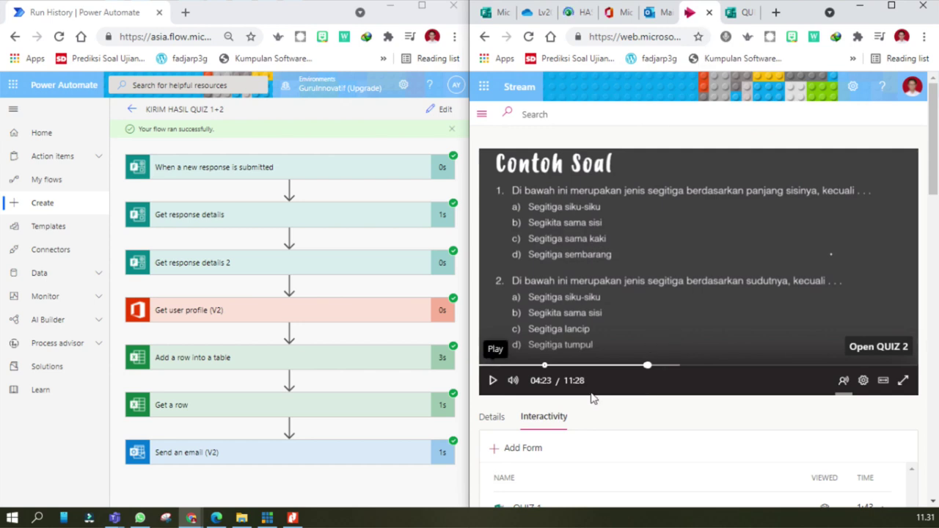
- Answer QUIZ 1 in the video with "Bangun datar yang memiliki 3 sudut dan 4 sisi", submit it and continue the video
click(546, 366)
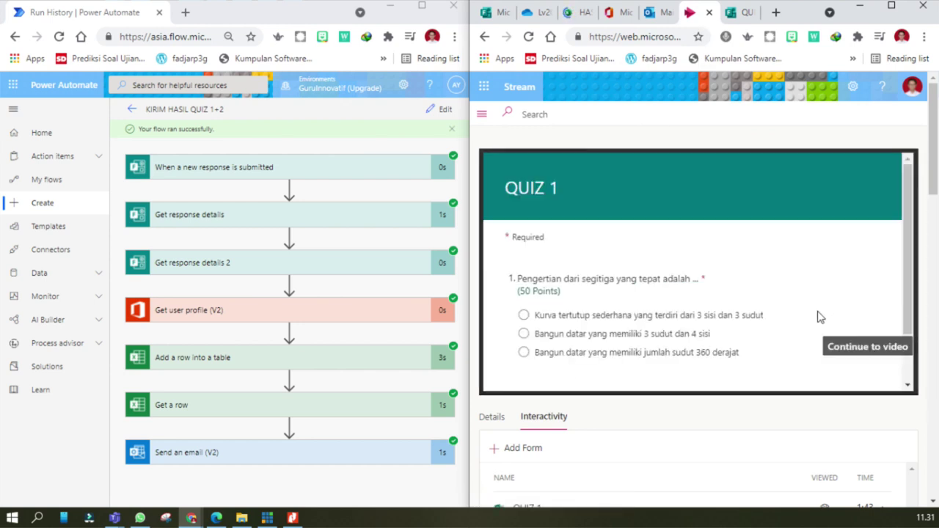
click(671, 333)
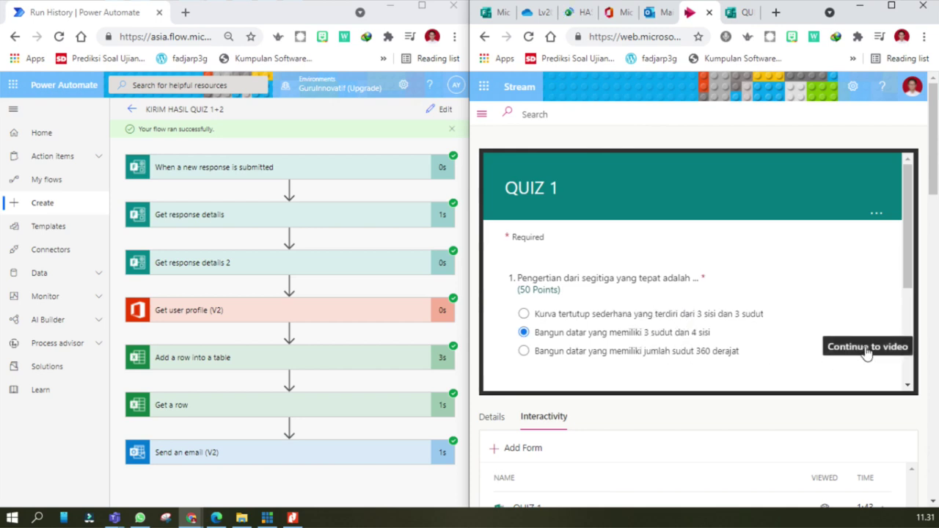
scroll(780, 298, down, 3)
click(722, 268)
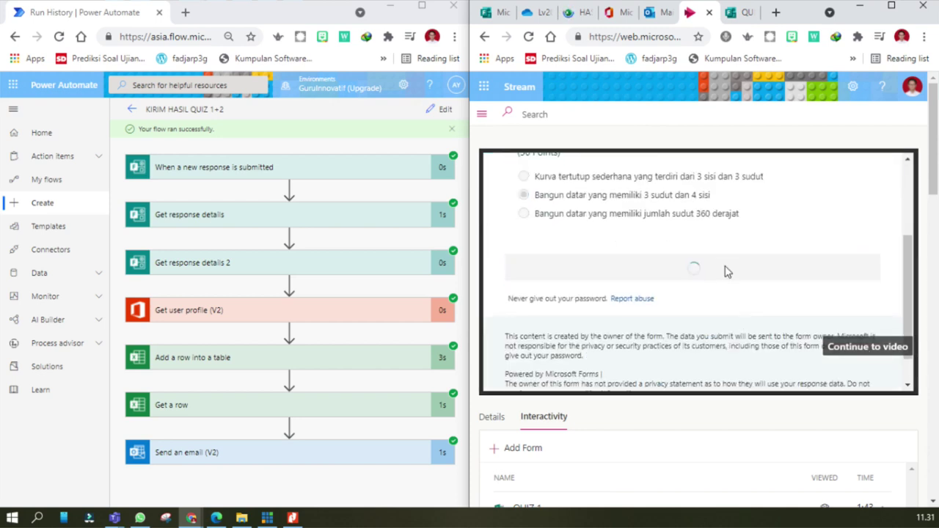
click(856, 349)
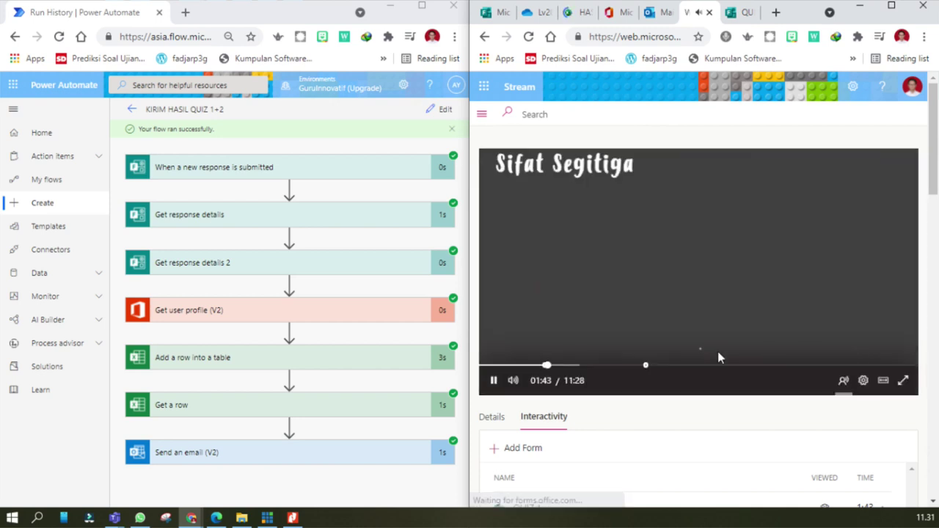
- Skip the video to QUIZ 2, answer "Segitiga Sama Saja", submit the response and continue the video
click(646, 366)
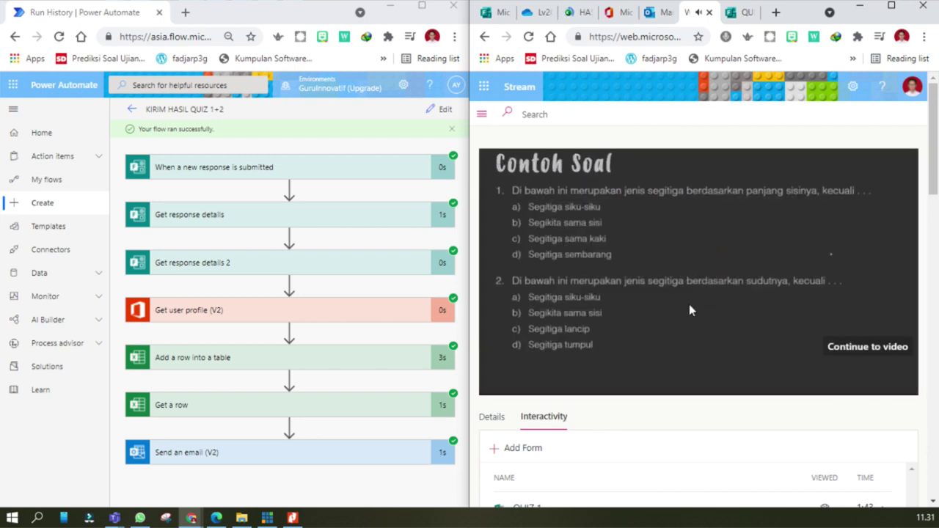
scroll(569, 184, down, 5)
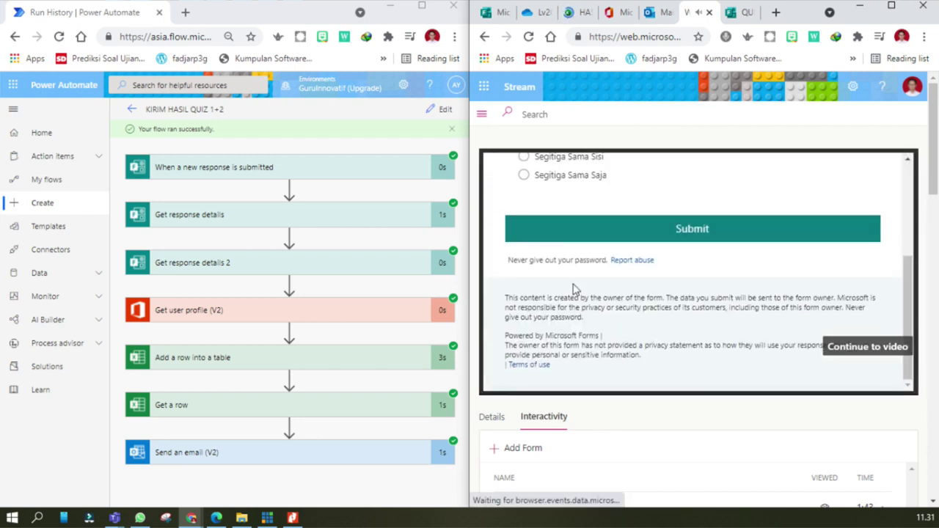
click(570, 182)
click(654, 230)
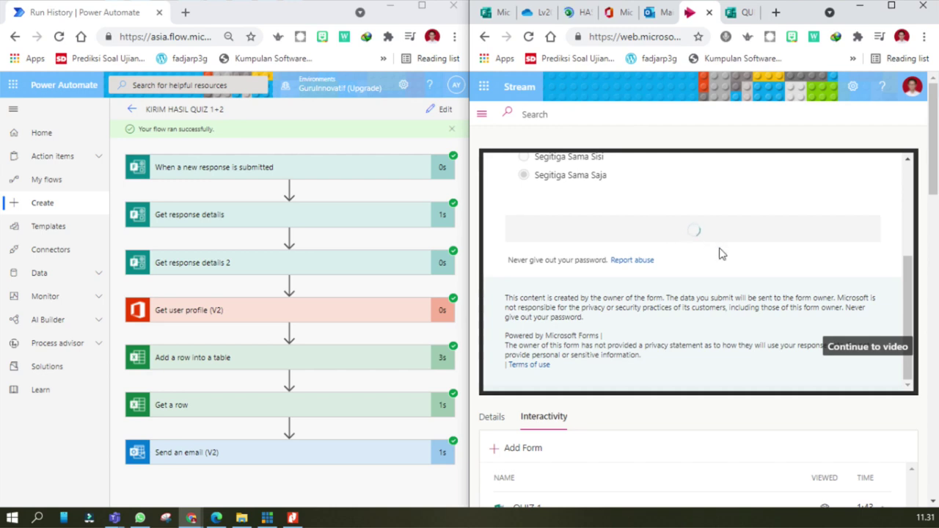
click(859, 349)
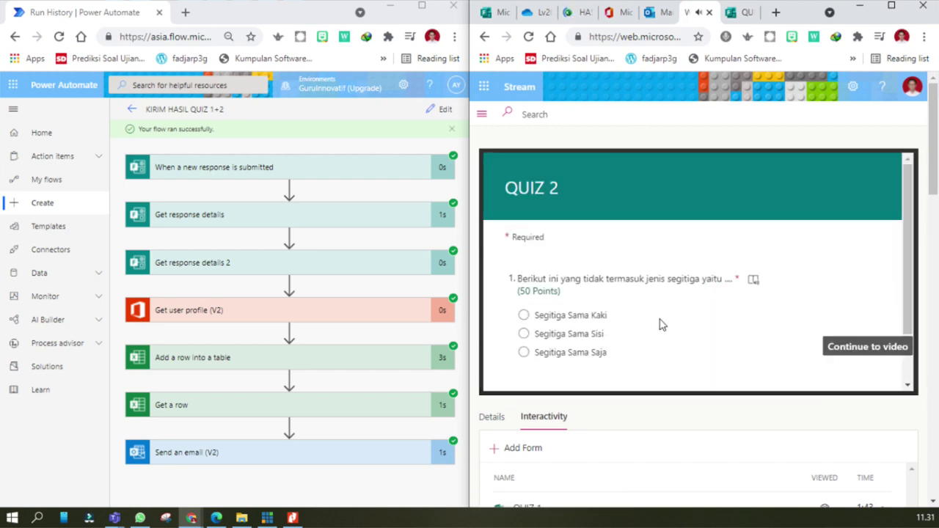
- Submit "Segitiga Sama Saja" once more in the reopened QUIZ 2, return to the video and pause it
click(590, 354)
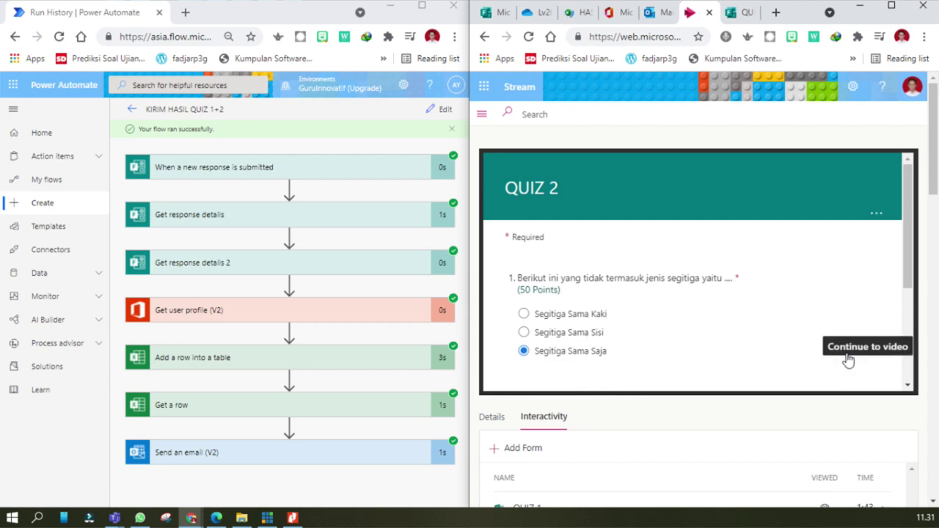
scroll(775, 299, down, 2)
click(797, 271)
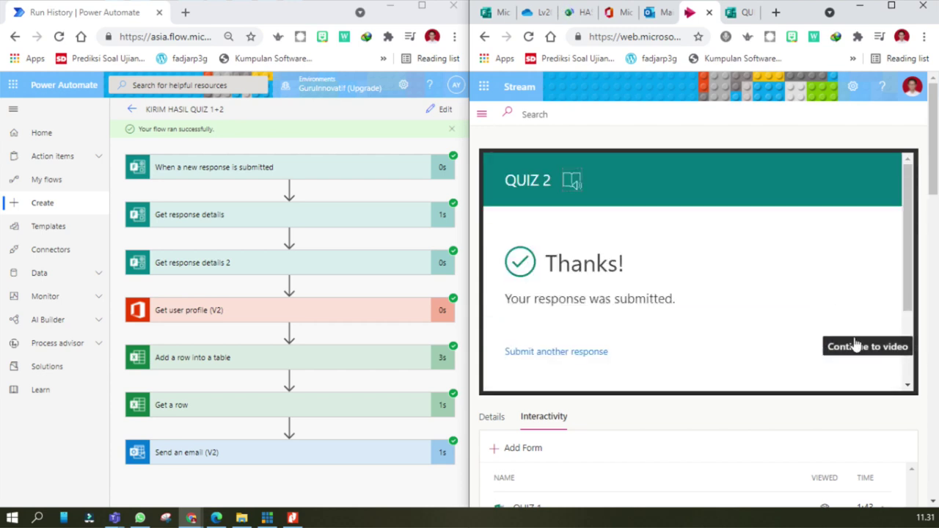
click(856, 348)
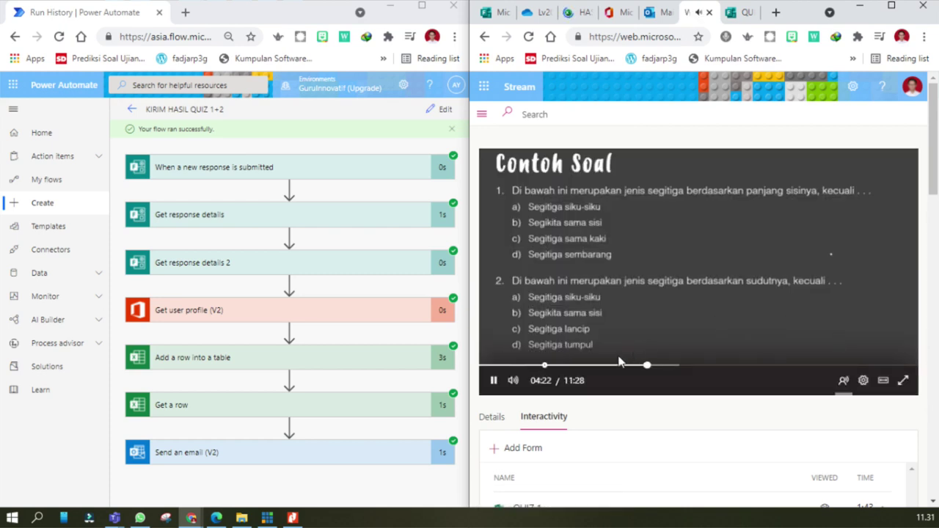
click(492, 380)
- Reload the HASIL QUIZ workbook and return to the KIRIM HASIL QUIZ 1+2 flow's overview page, dismissing the notice
click(576, 13)
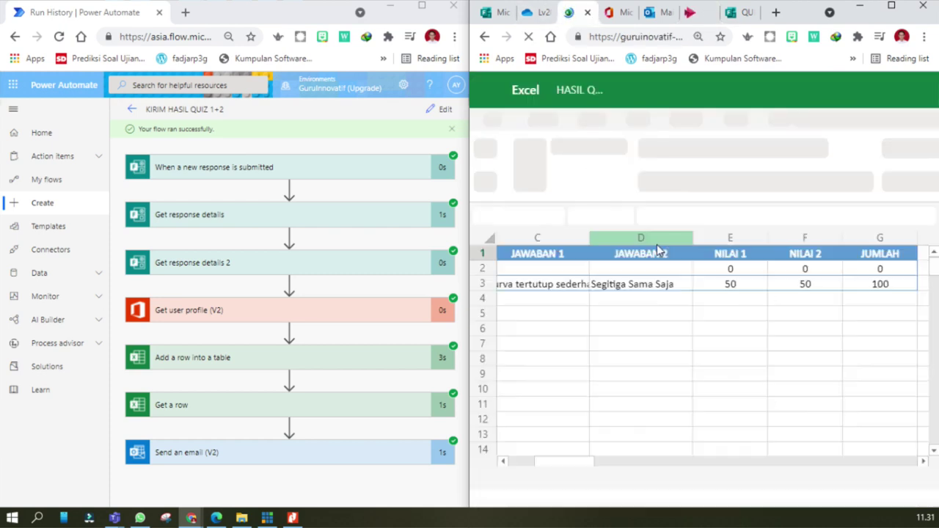
click(528, 38)
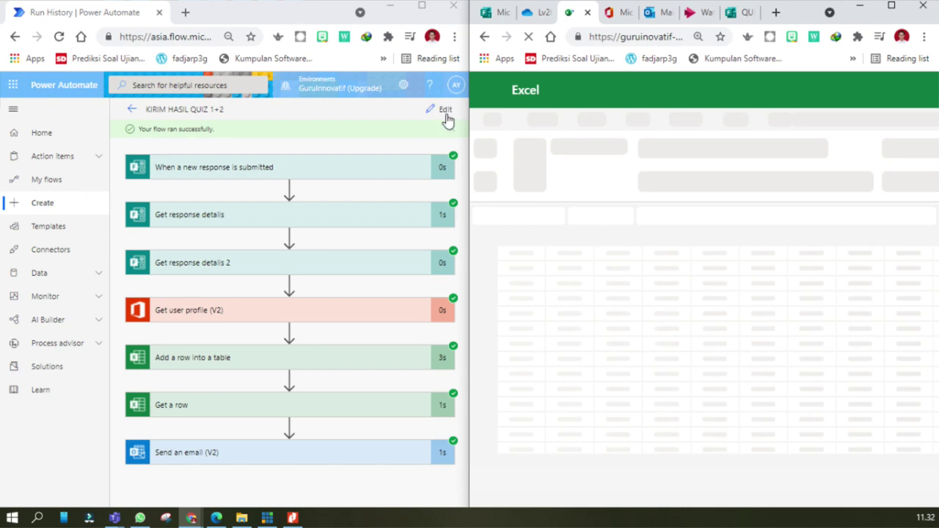
click(146, 121)
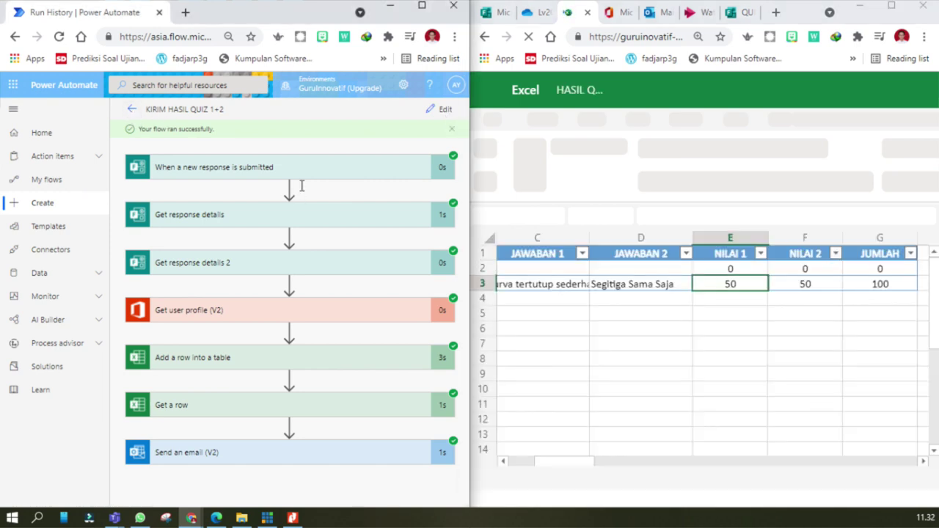
key(alt+Left)
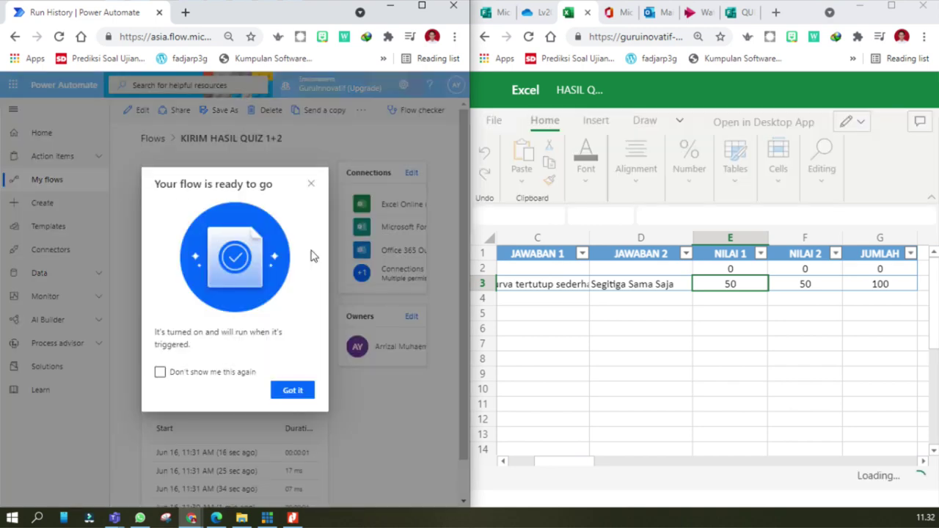
click(293, 390)
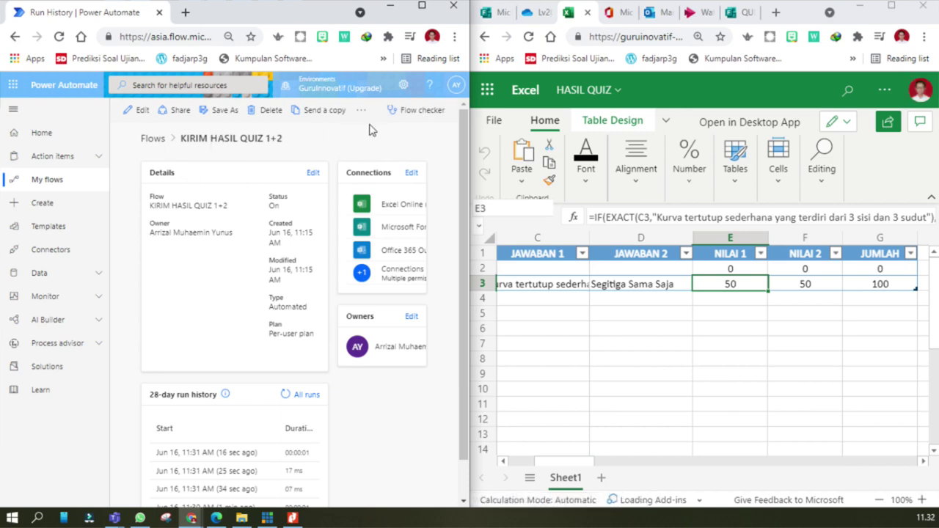
- Check the flow for errors with the Flow checker and look over its details and 28-day run history
click(402, 118)
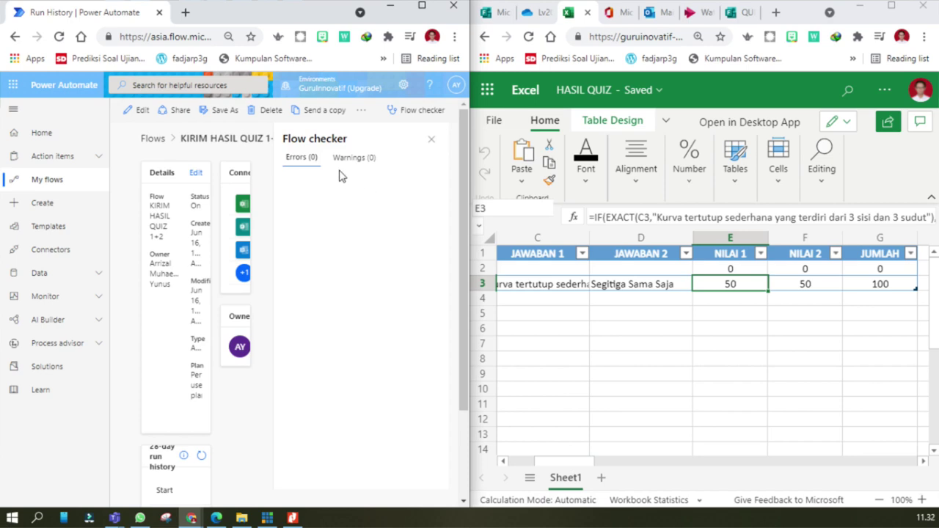
click(431, 139)
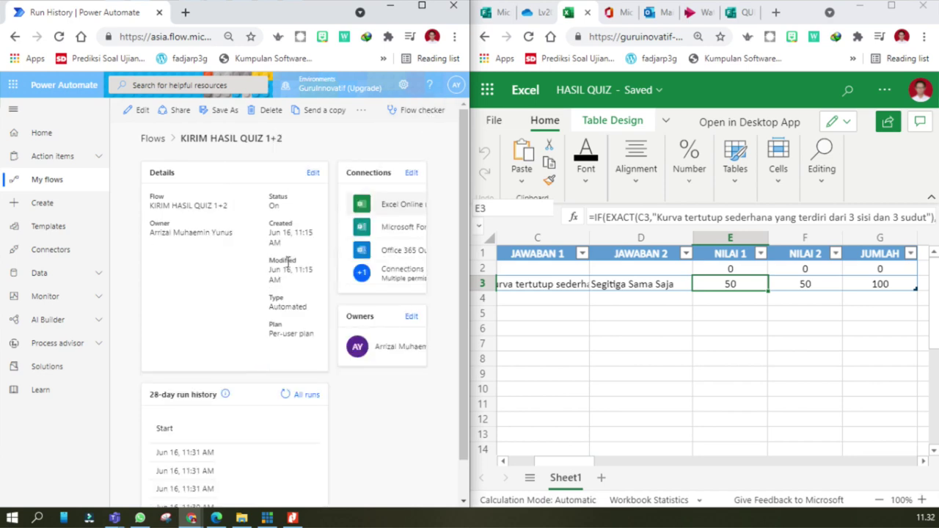
scroll(246, 365, down, 1)
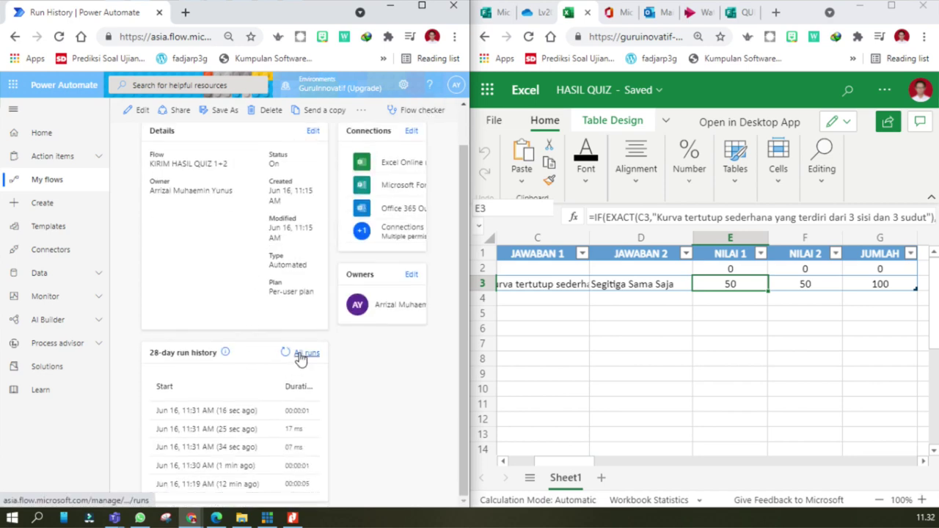
scroll(312, 319, up, 1)
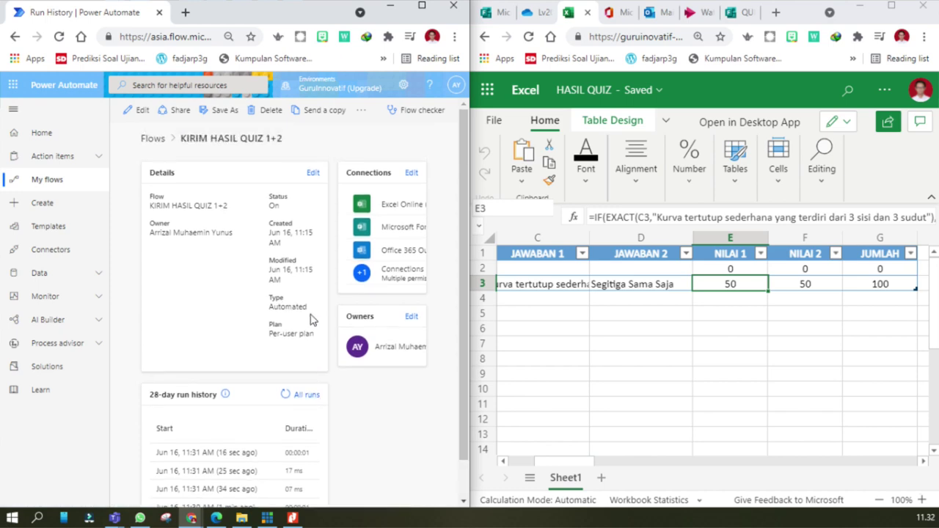
scroll(238, 429, down, 1)
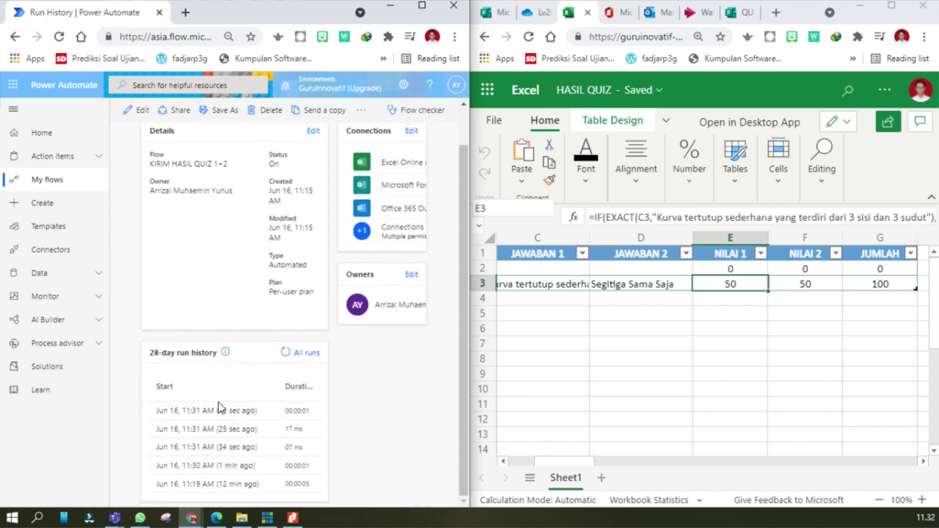
scroll(192, 279, up, 1)
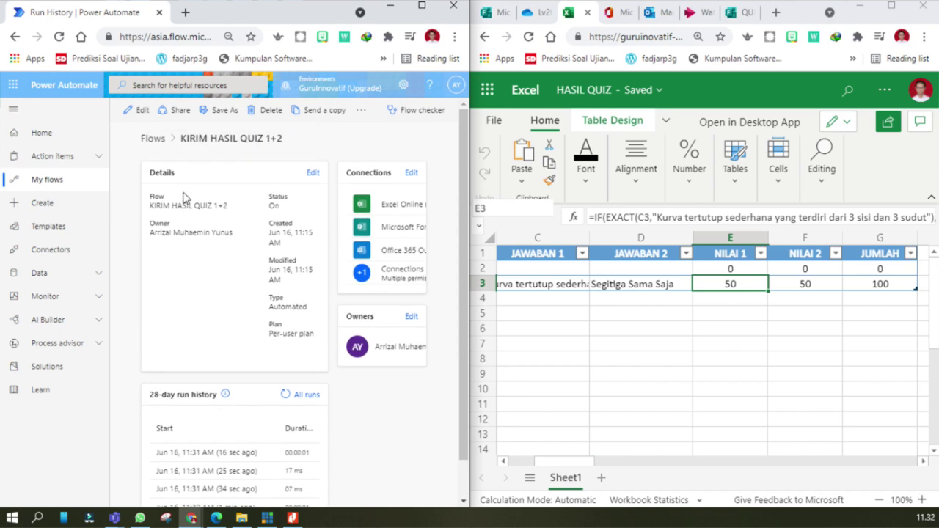
- View the flow's owners page, return to the overview and look at its additional options, including Export
click(411, 175)
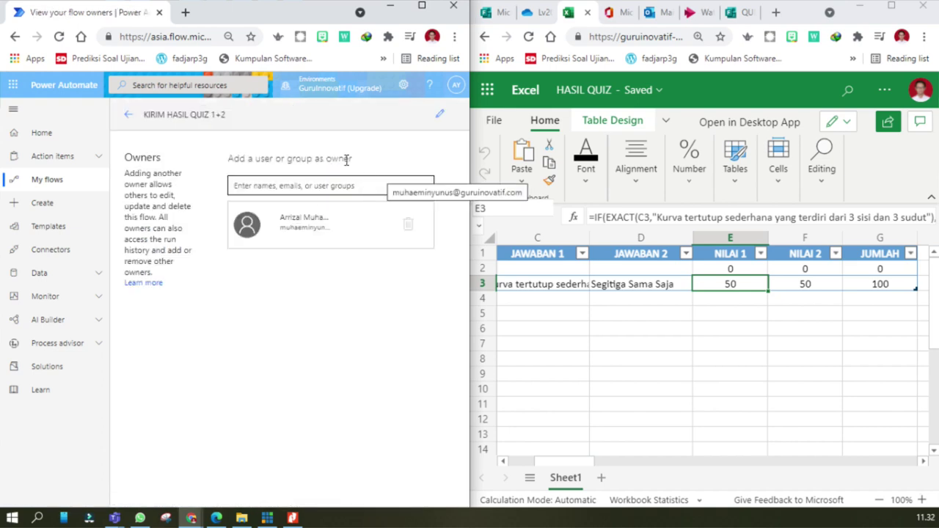
click(130, 115)
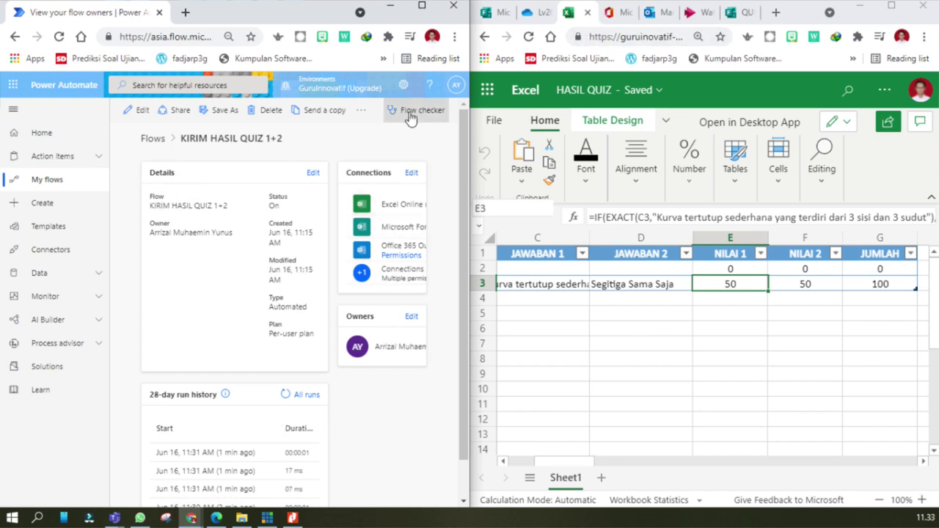
click(357, 111)
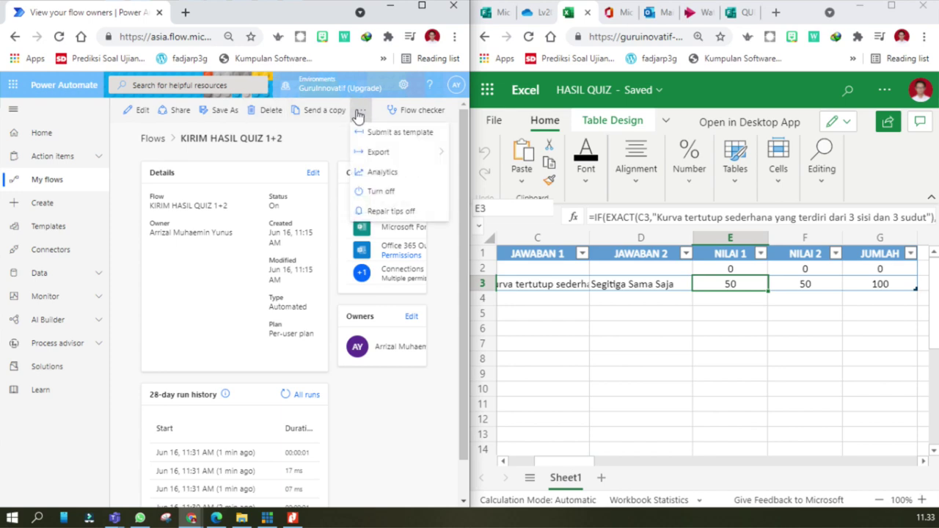
mouse_move(363, 152)
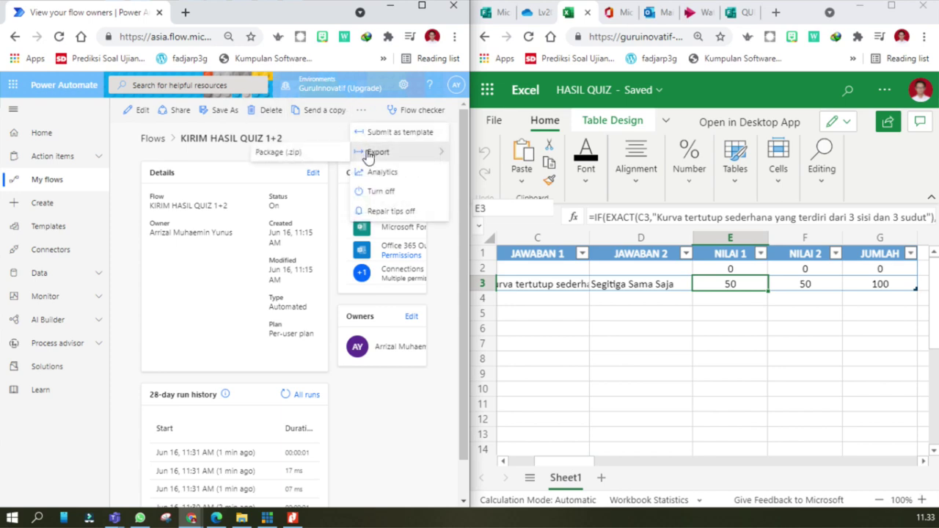
click(378, 409)
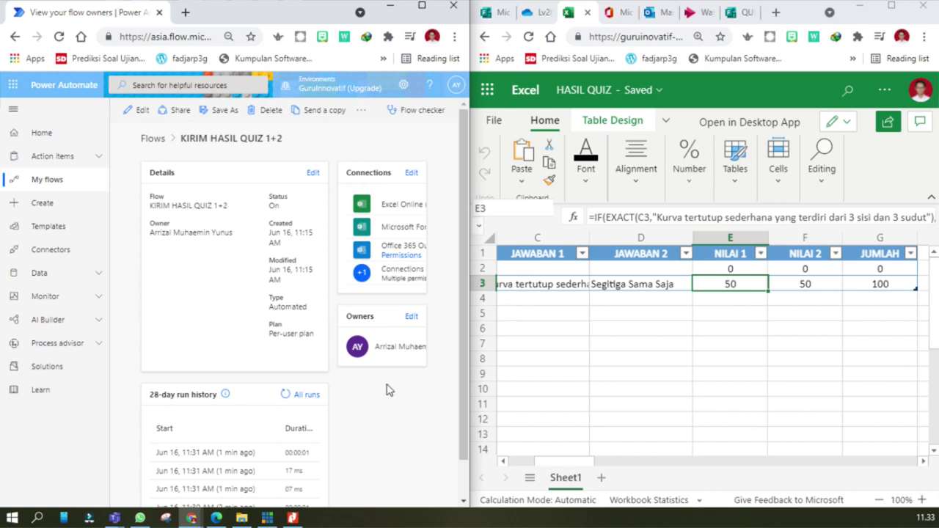
- View the flow's editable details without changing them and reopen KIRIM HASIL QUIZ 1+2 from the list of cloud flows
click(313, 174)
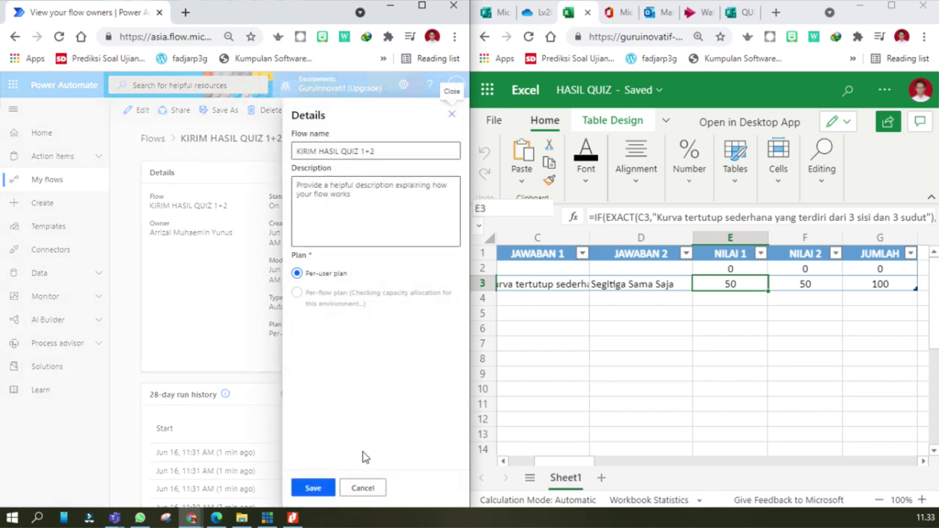
click(362, 488)
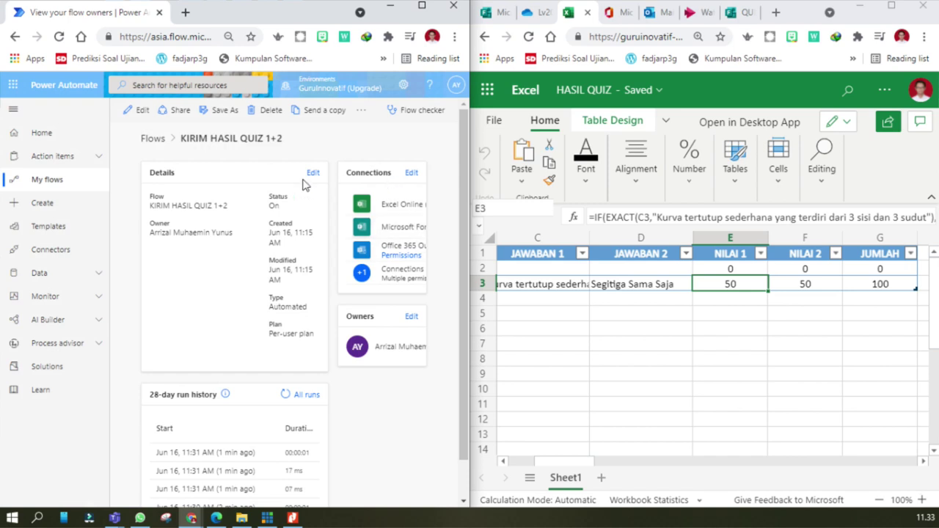
click(47, 183)
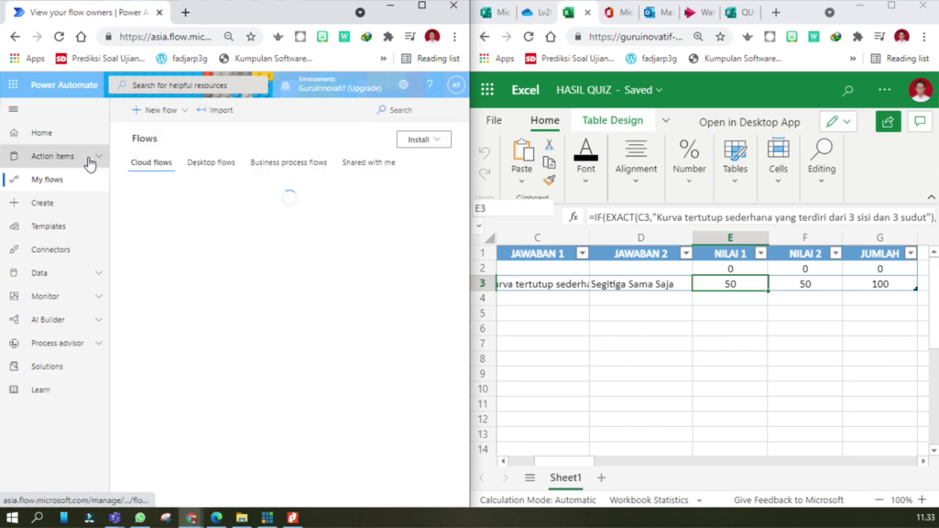
click(93, 163)
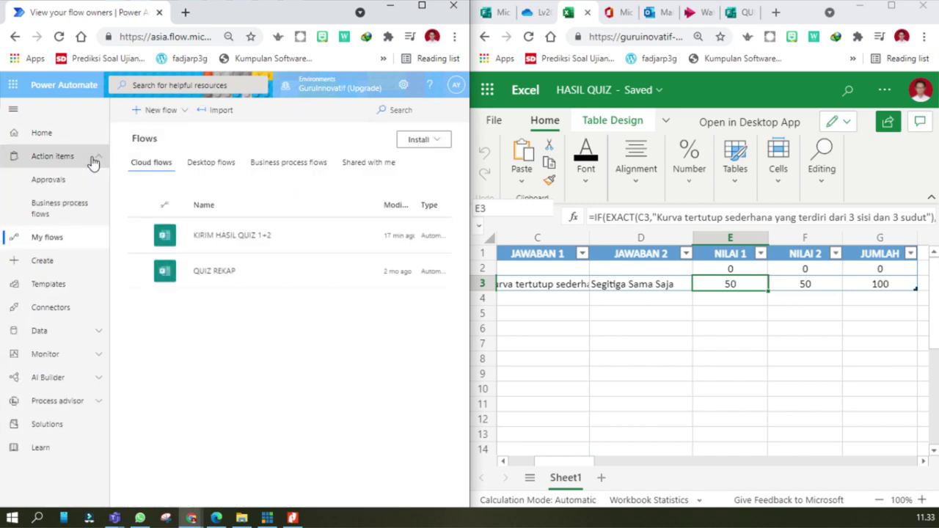
click(254, 239)
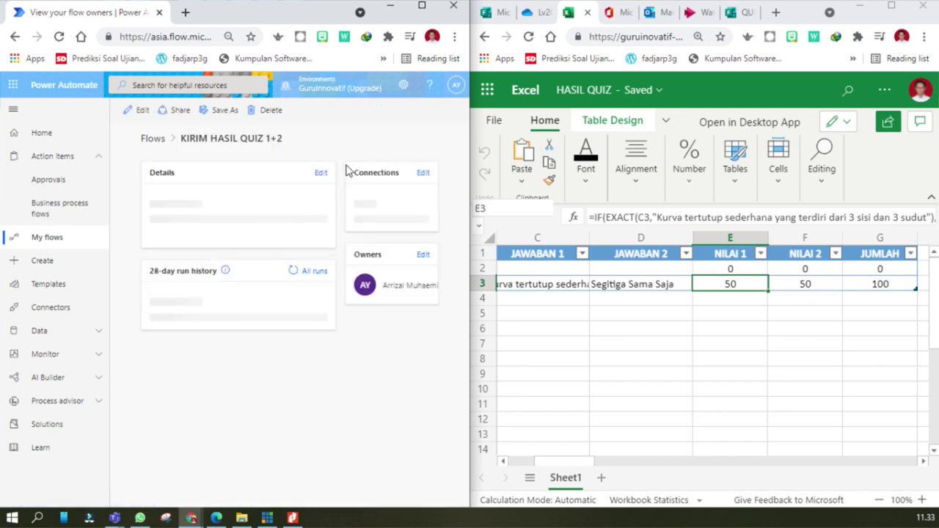
- Switch to Microsoft Teams and view the Tugas Power Automate assignment of the General channel as a student
click(422, 6)
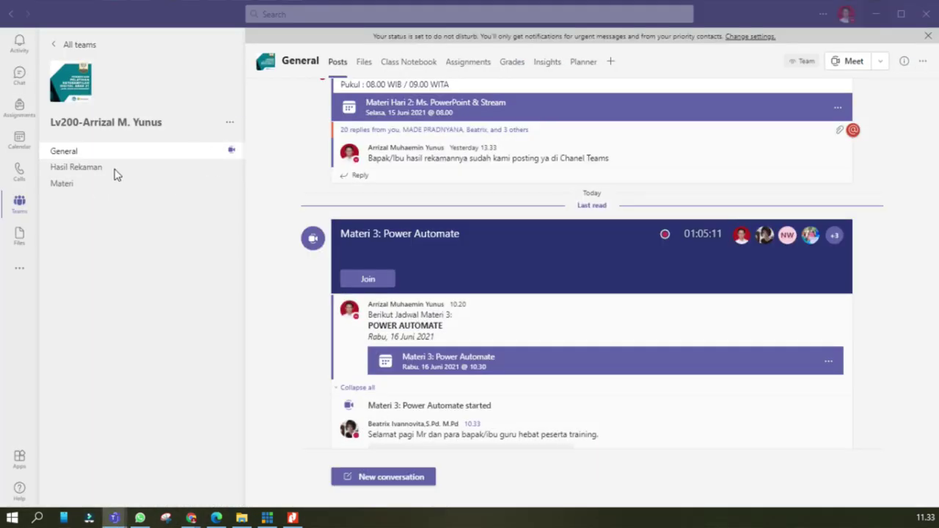
click(469, 62)
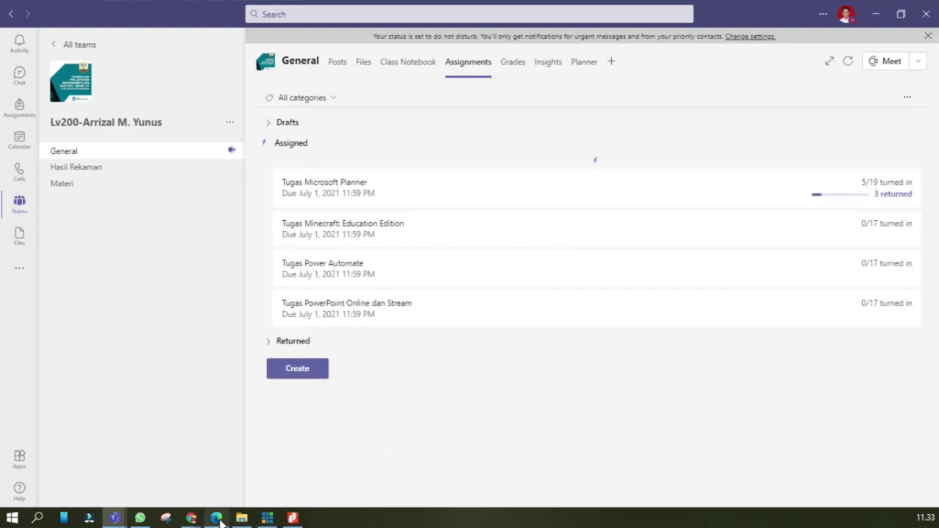
click(356, 250)
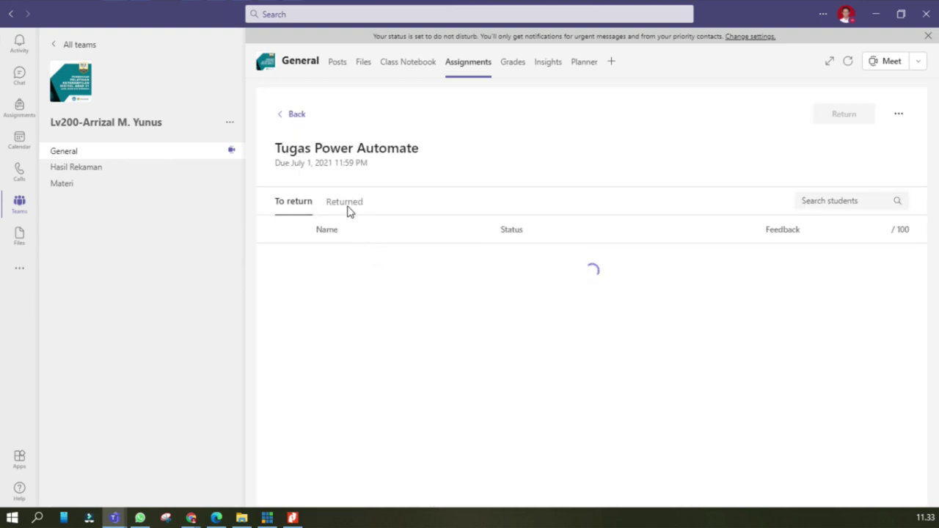
click(890, 115)
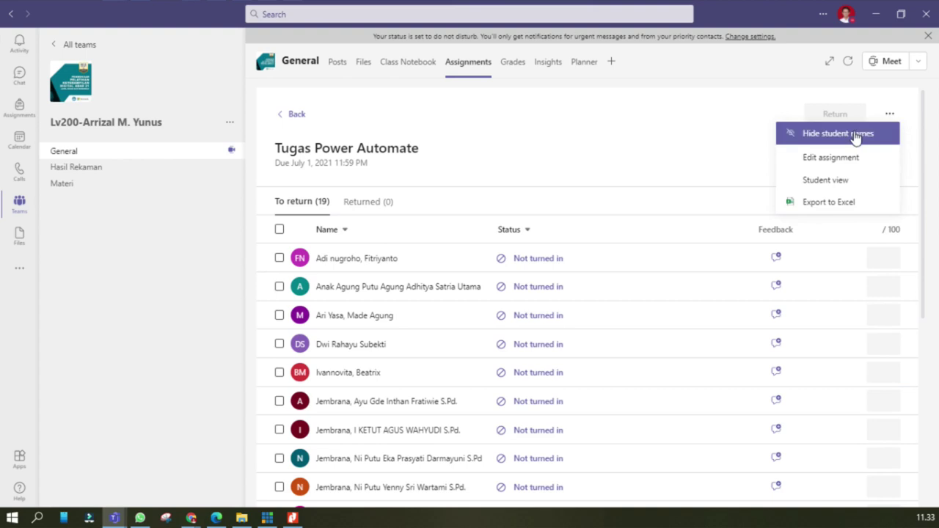
click(838, 180)
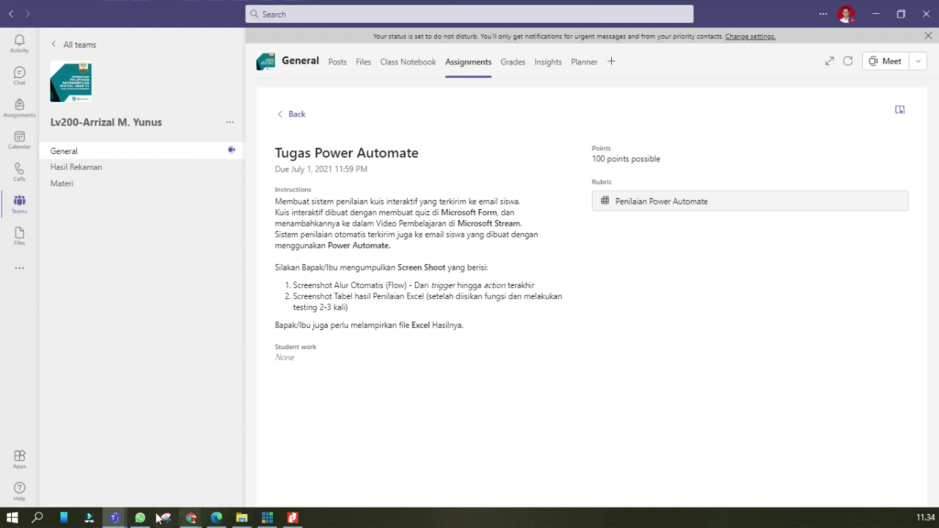
- Return to the browser, maximize the HASIL QUIZ workbook window and bring up the KIRIM HASIL QUIZ 1+2 flow page in Power Automate
mouse_move(190, 518)
click(136, 465)
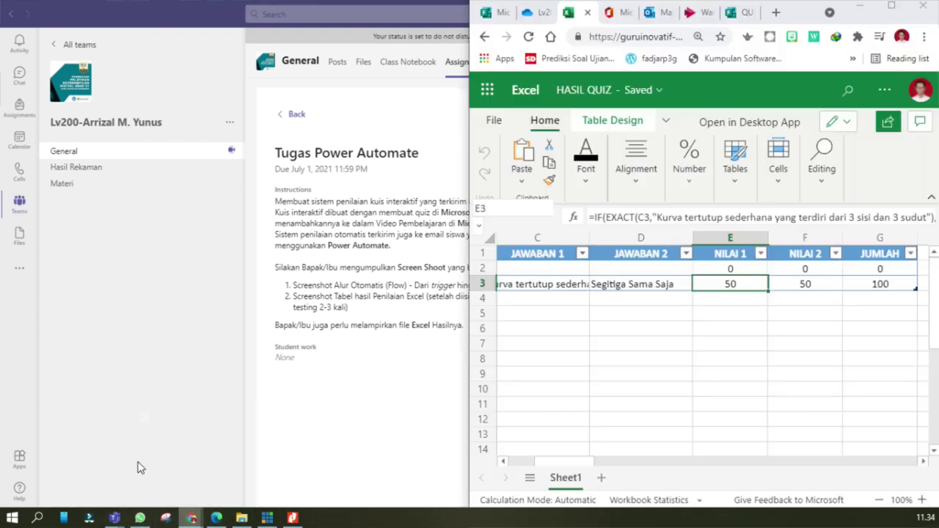
click(597, 317)
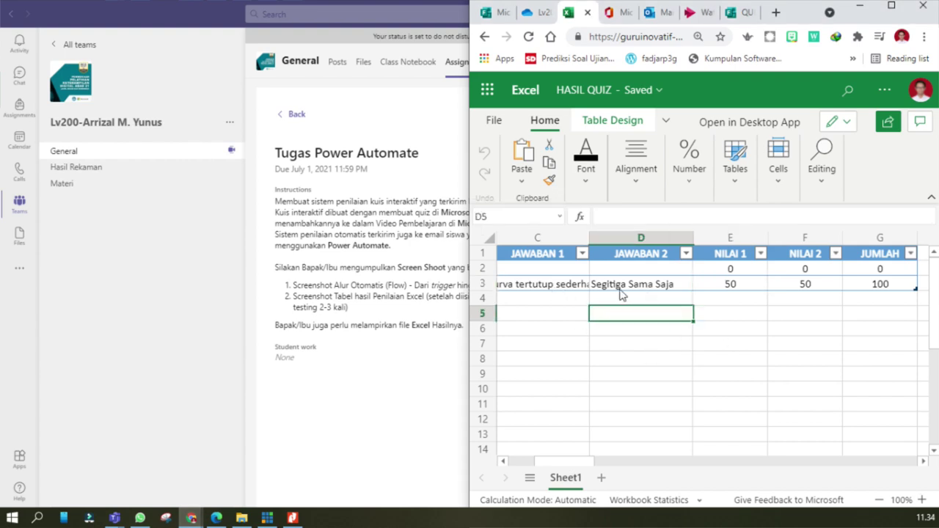
click(891, 5)
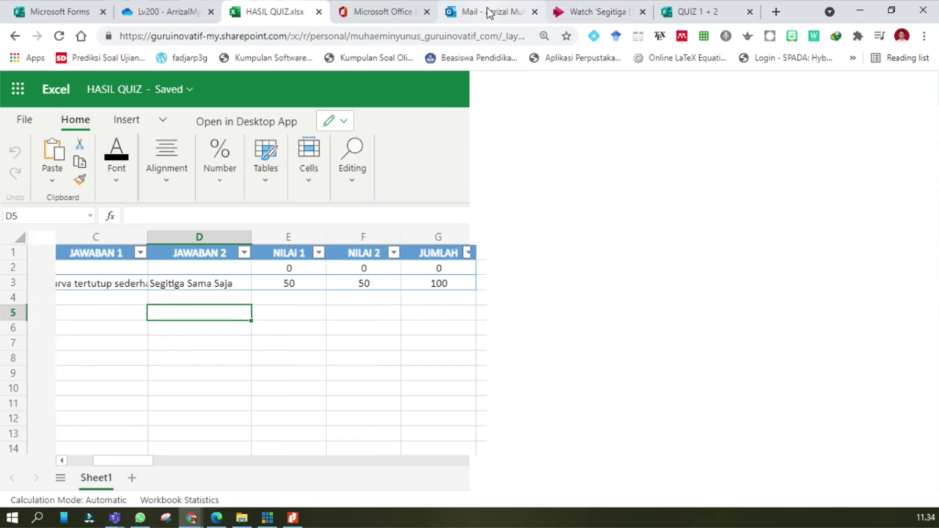
click(394, 13)
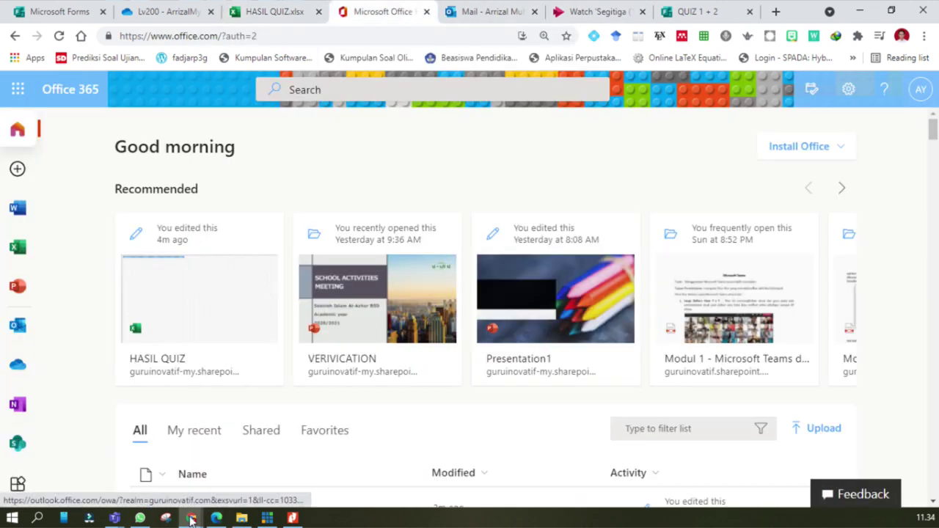
mouse_move(202, 507)
click(238, 477)
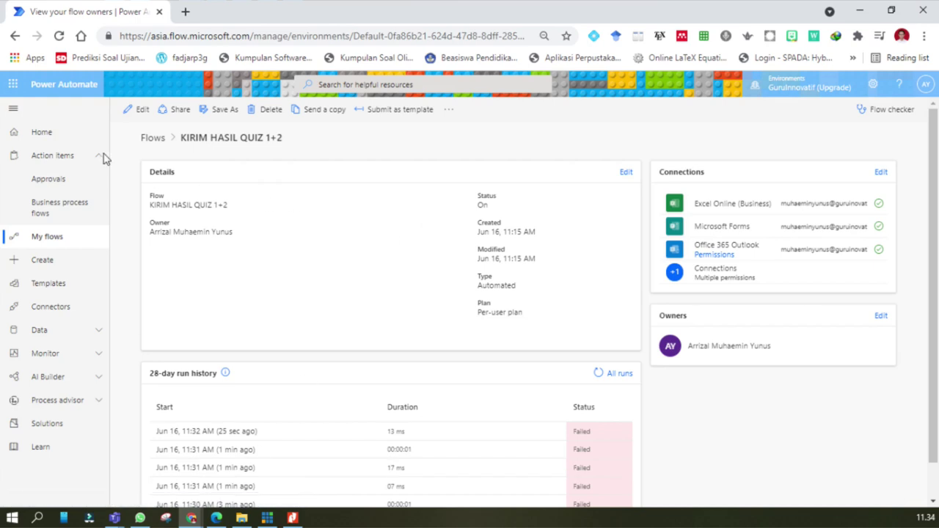
- Look over the Power Automate home page and open the list of own flows
click(41, 134)
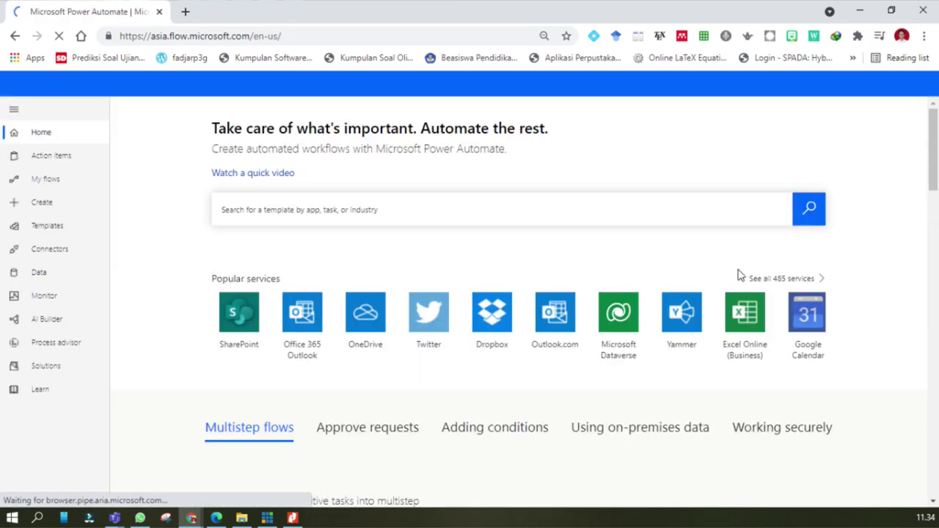
scroll(394, 413, down, 4)
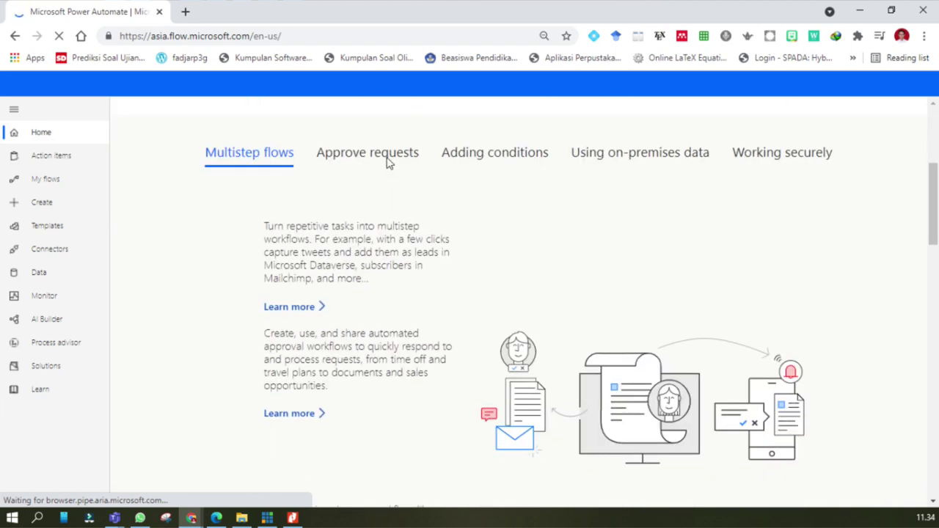
scroll(300, 247, up, 4)
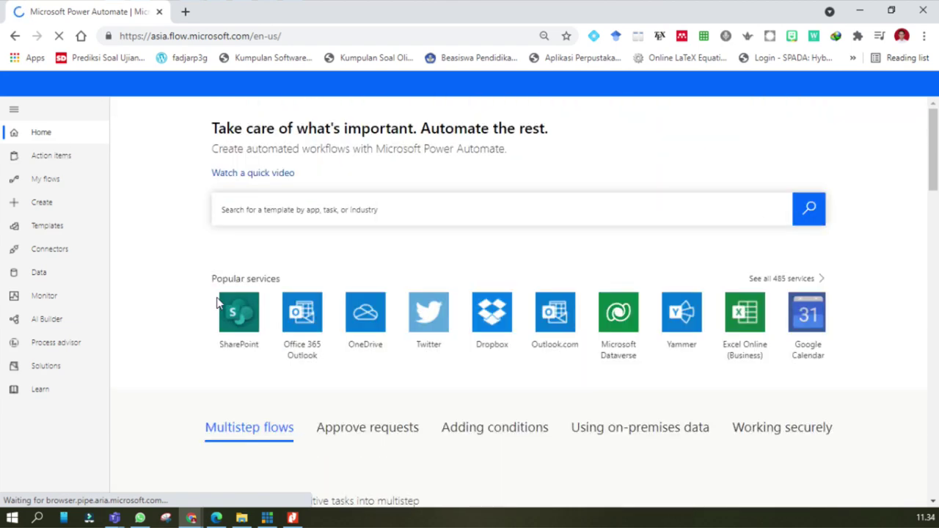
click(35, 204)
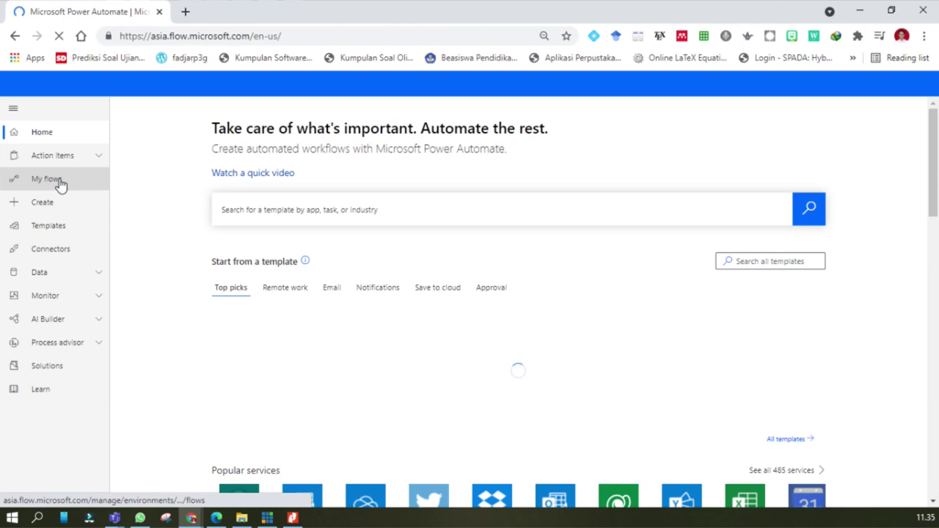
click(60, 185)
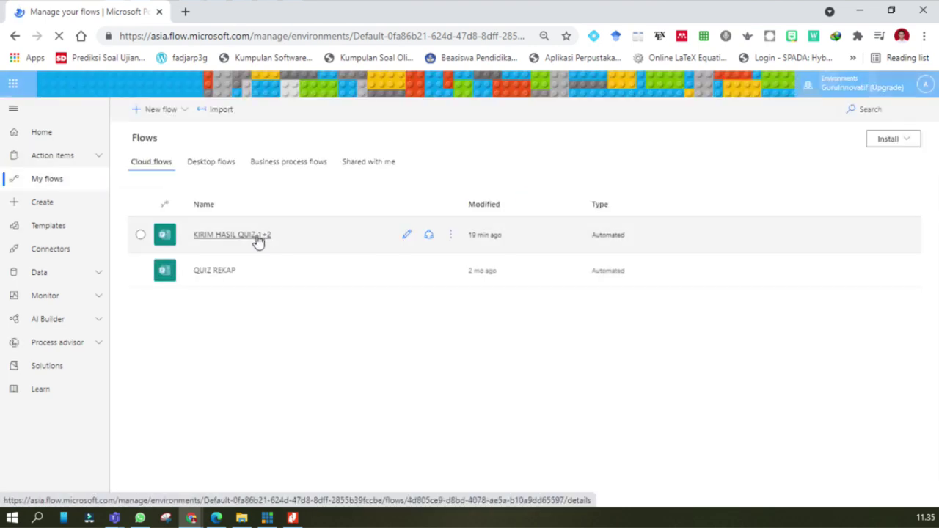
- Glance at the desktop flows, return to the cloud flows and open KIRIM HASIL QUIZ 1+2 for editing
click(226, 168)
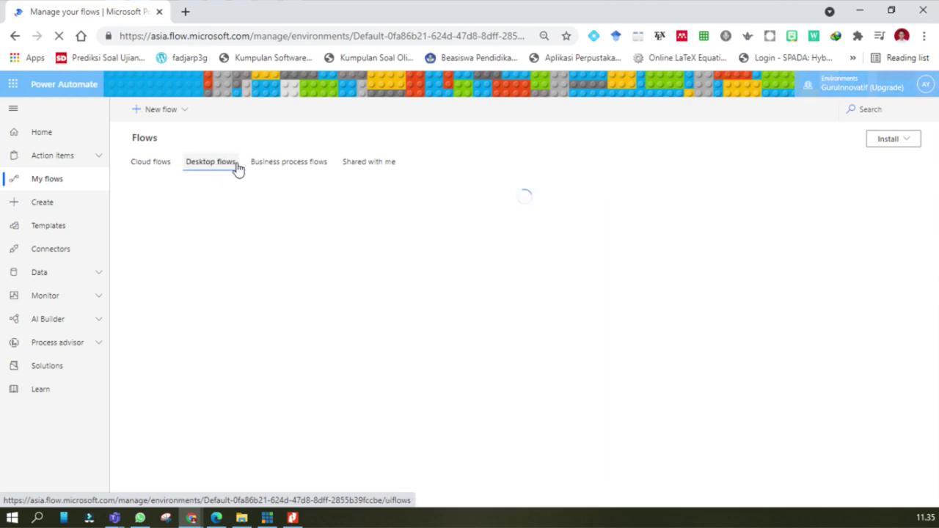
click(143, 164)
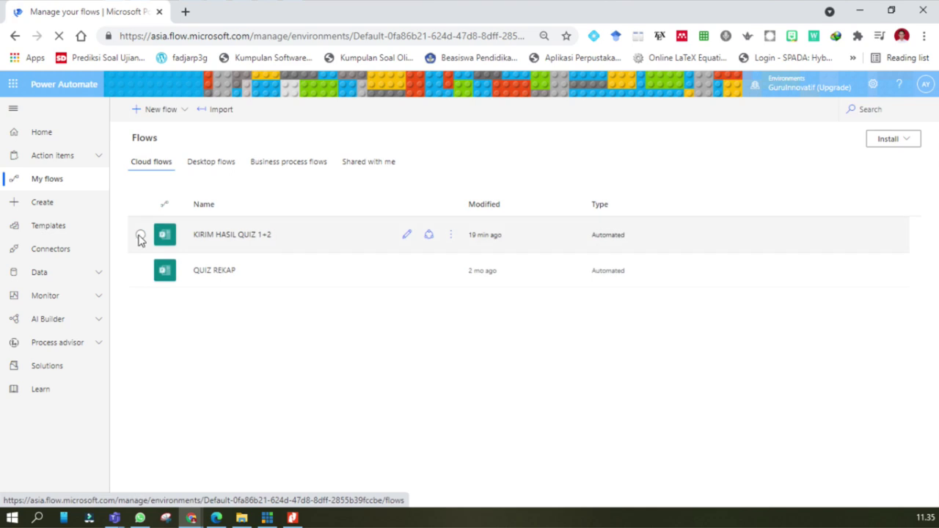
click(140, 236)
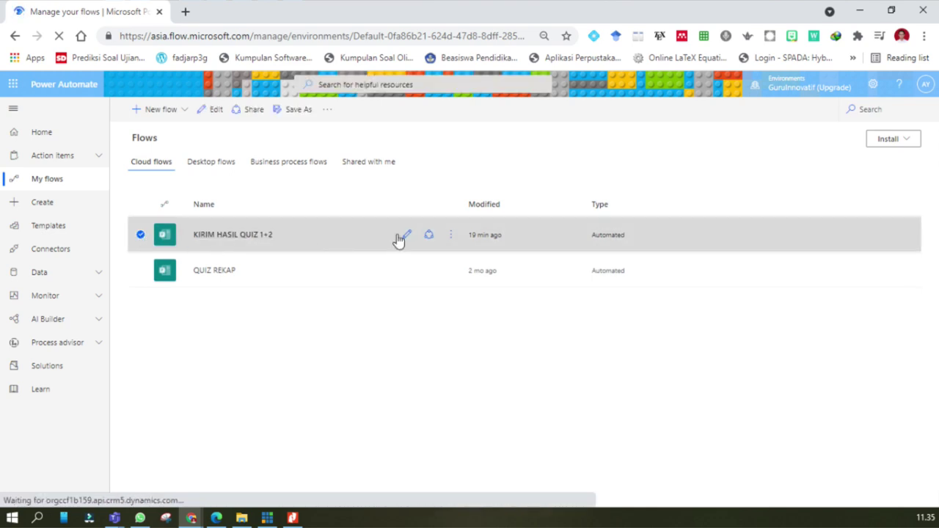
click(453, 237)
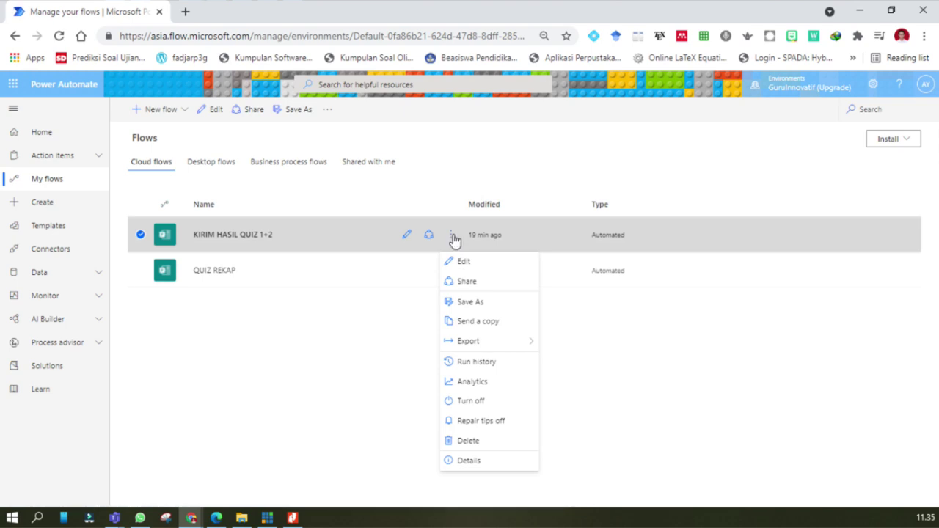
click(407, 236)
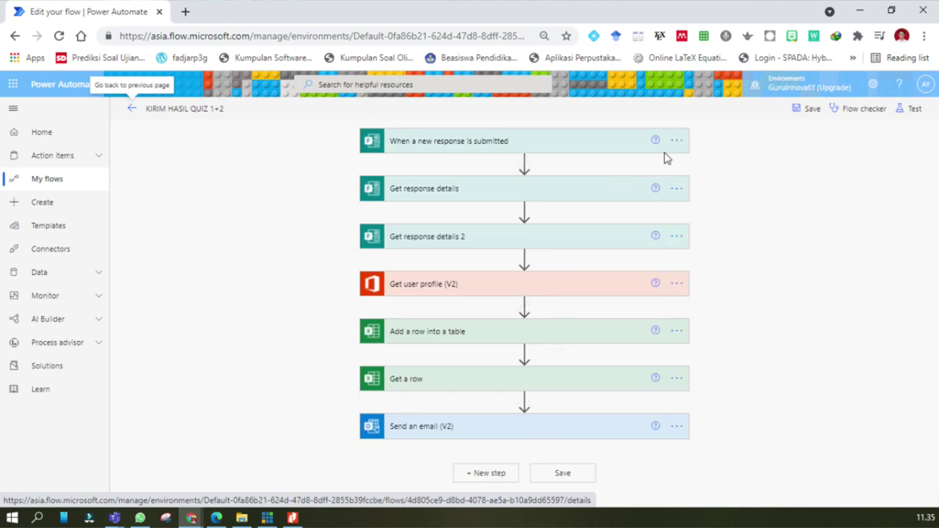
- Test the flow automatically with a recently used trigger, using the run from 2 minutes ago
click(909, 114)
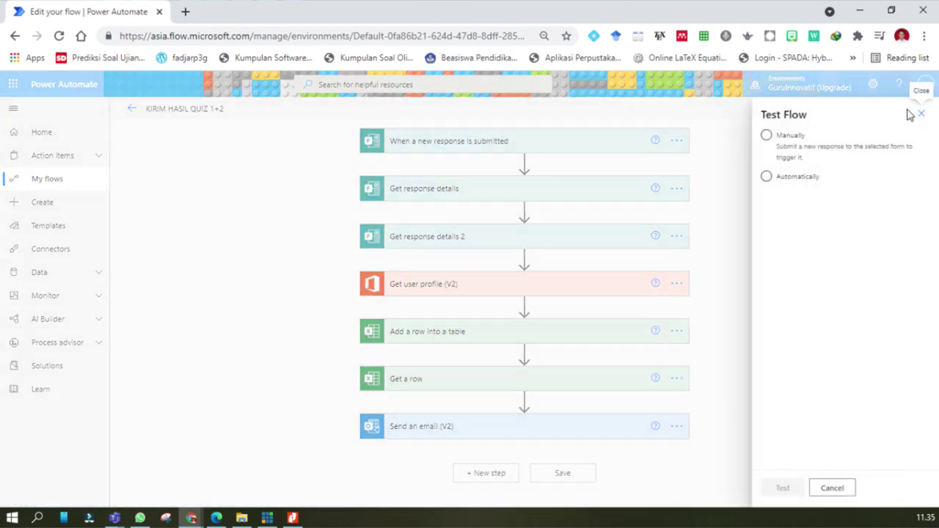
click(766, 176)
click(783, 196)
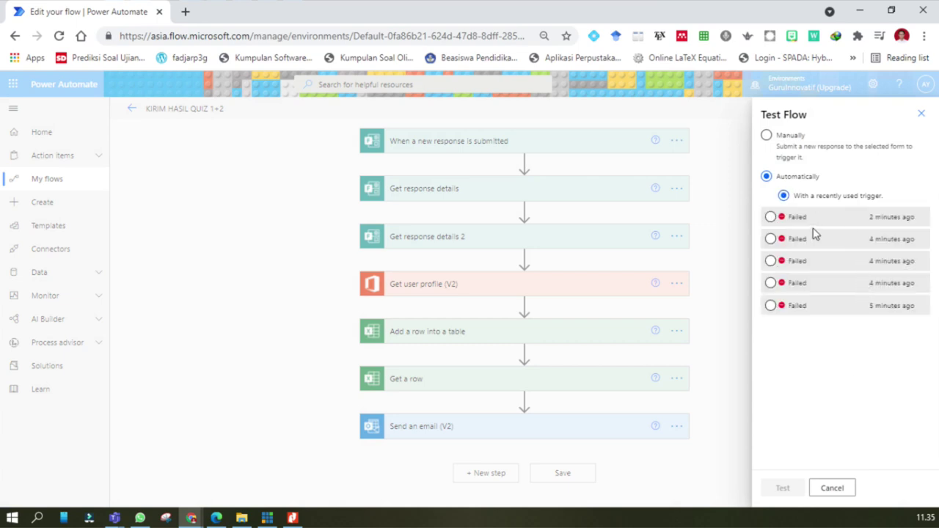
click(878, 224)
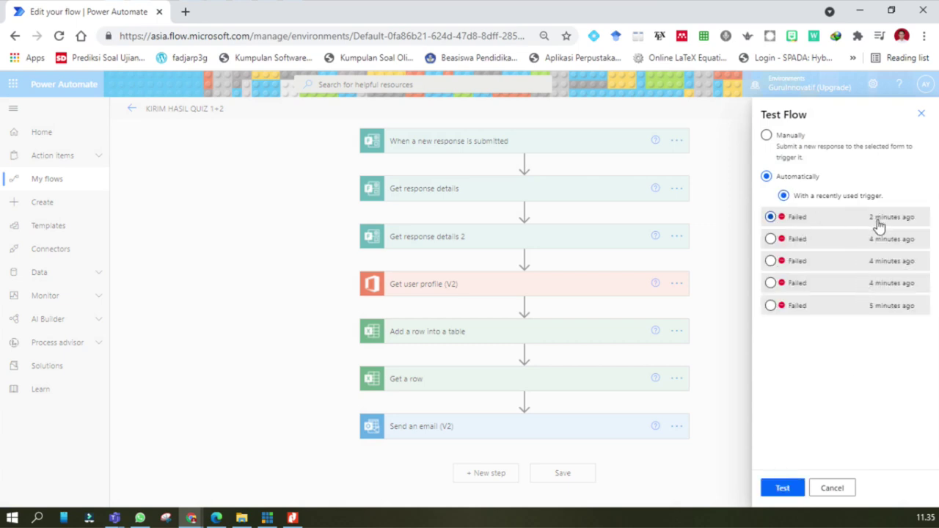
click(766, 489)
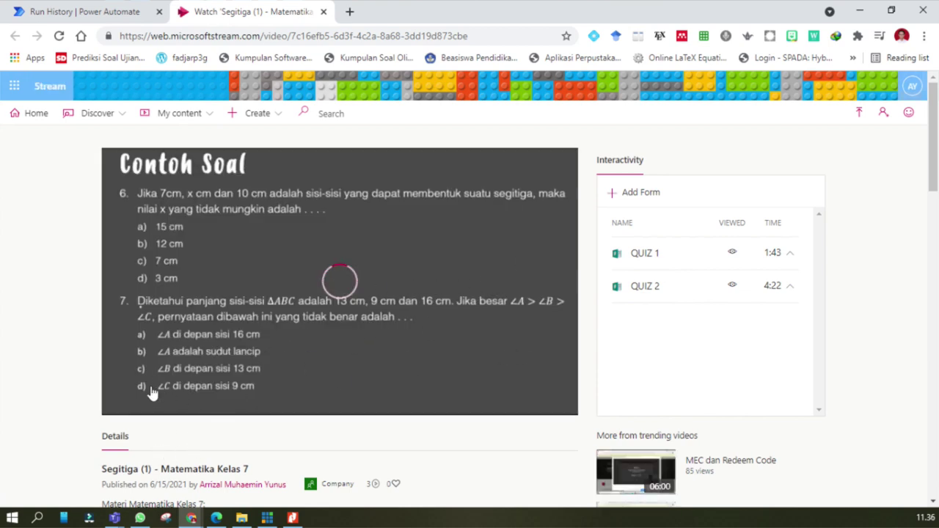
- Open QUIZ 1 in the Segitiga (1) Stream video and submit the answer "Bangun datar yang memiliki 3 sudut dan 4 sisi"
click(631, 258)
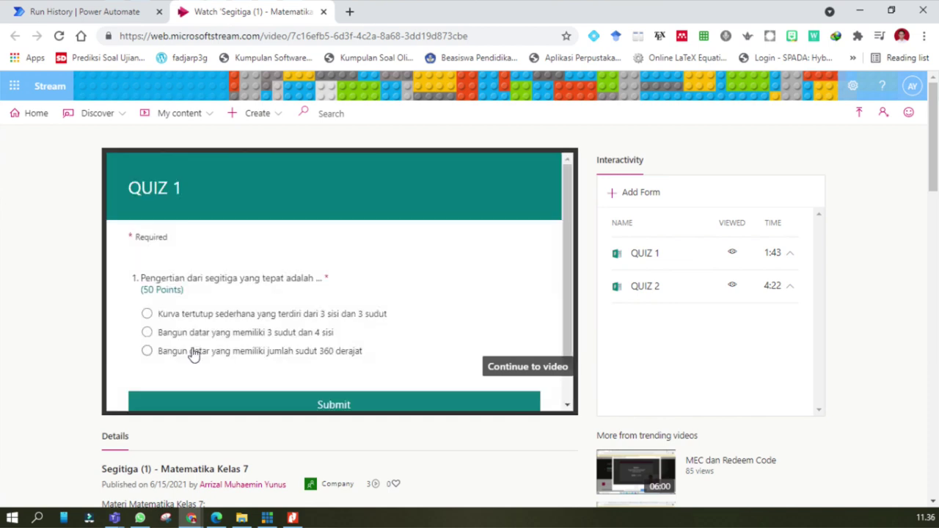
click(209, 332)
click(477, 403)
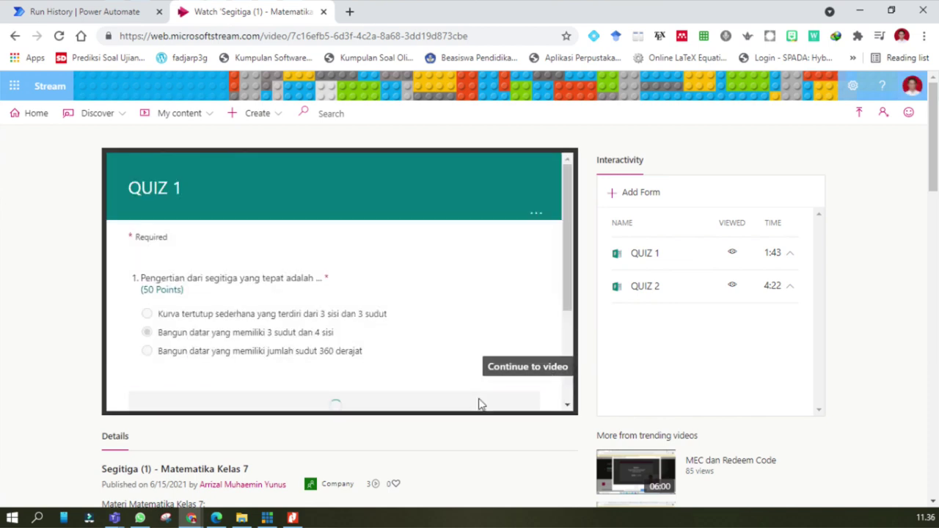
- Open QUIZ 2 in the same video, submit the answer "Segitiga Sama Sisi" and view the confirmation page
click(658, 288)
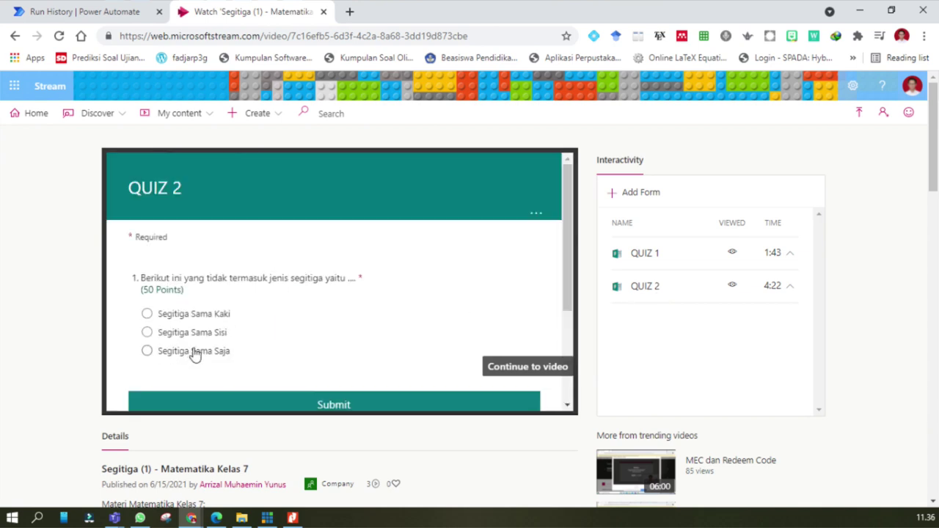
click(197, 334)
click(299, 403)
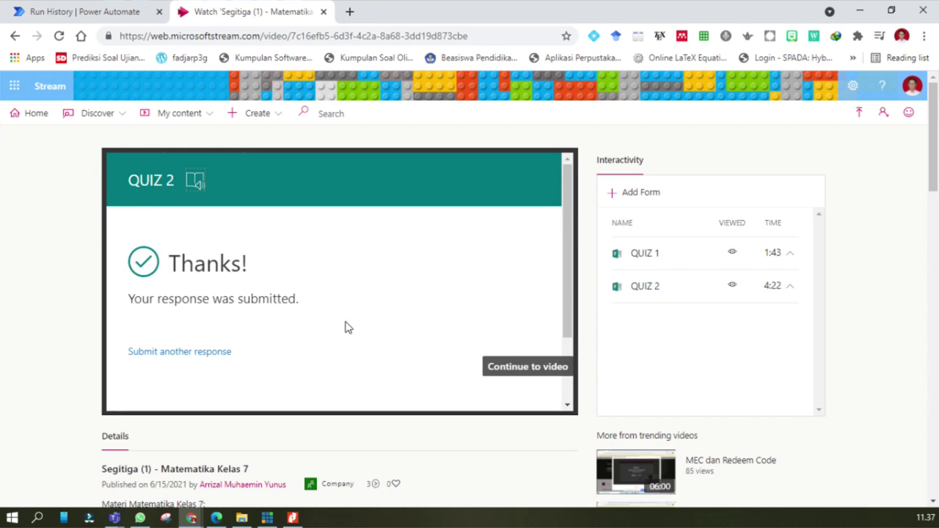
scroll(349, 327, down, 1)
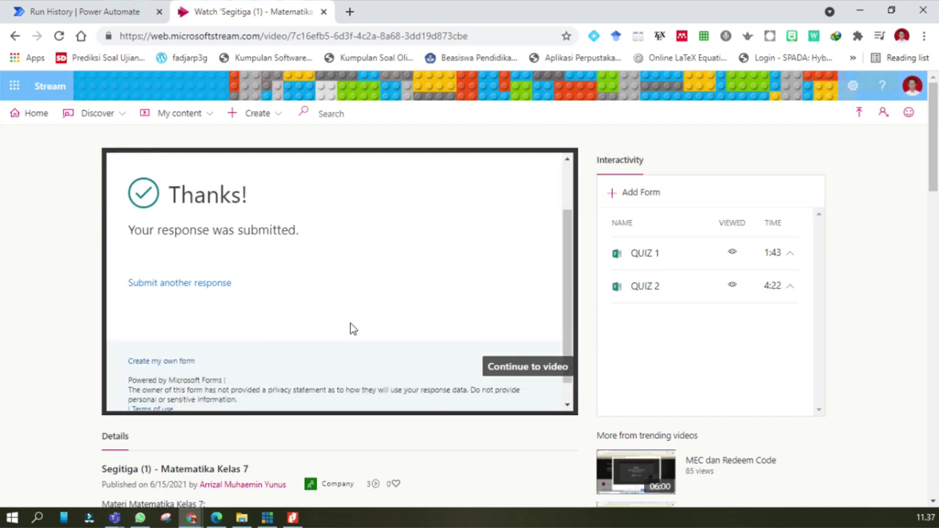
scroll(351, 330, down, 1)
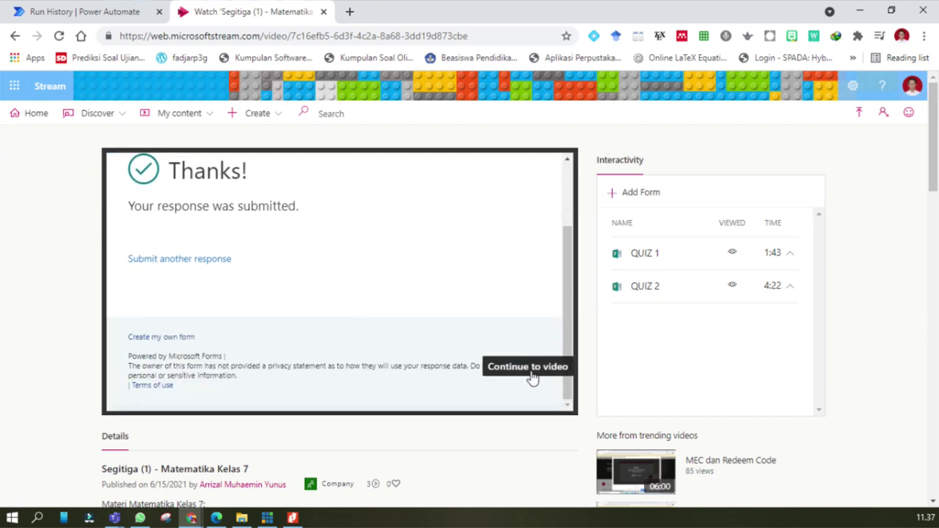
- Reopen the KIRIM HASIL QUIZ 1+2 flow for editing in Power Automate and start a manual test
click(112, 13)
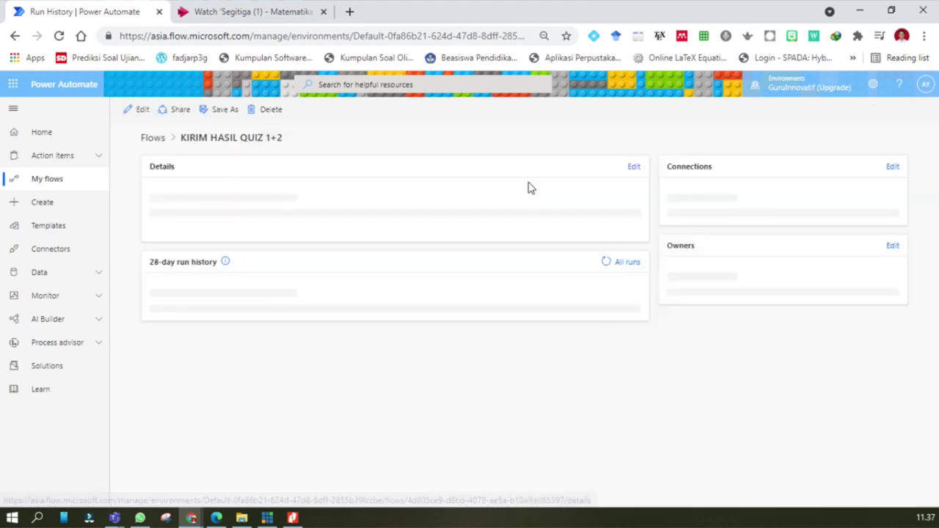
click(139, 109)
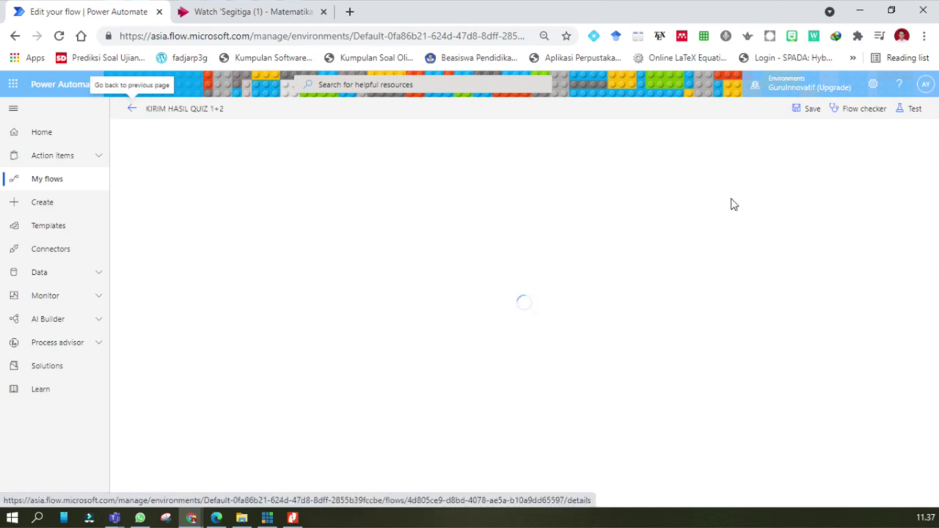
click(914, 110)
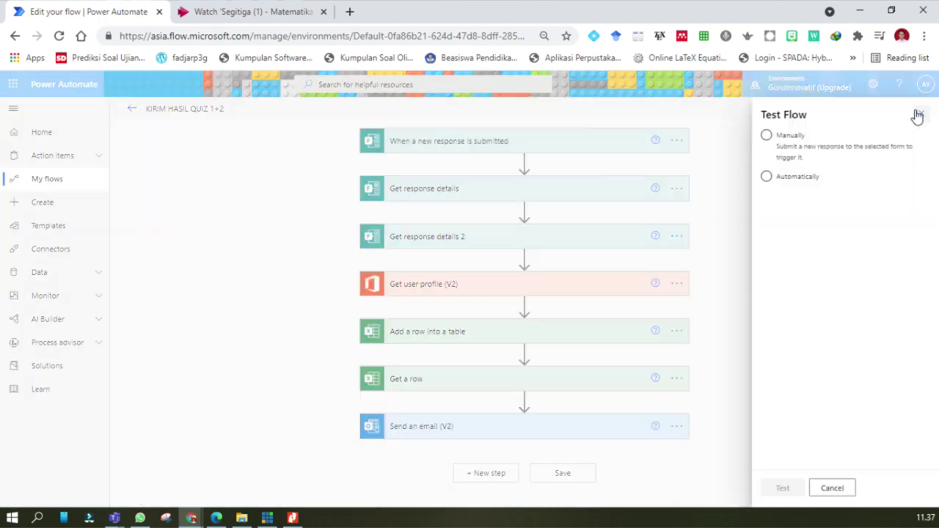
click(793, 178)
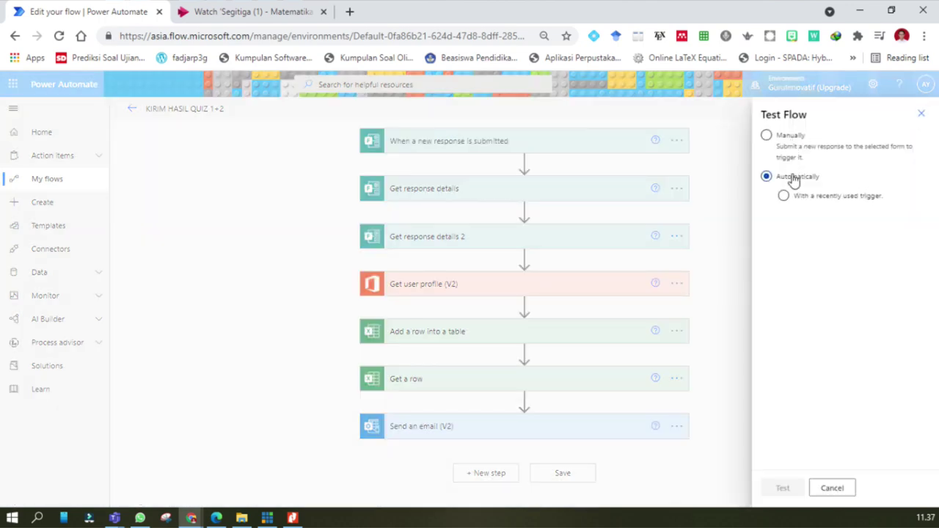
click(766, 135)
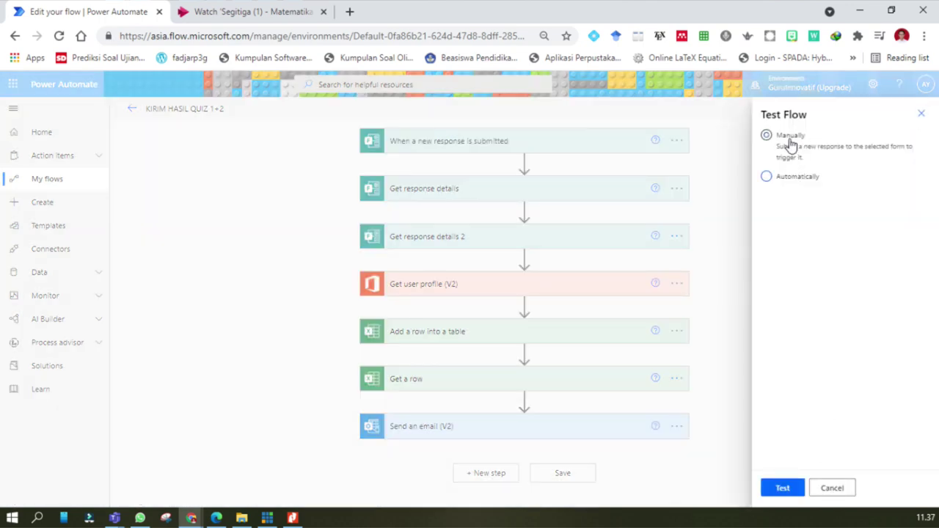
click(782, 488)
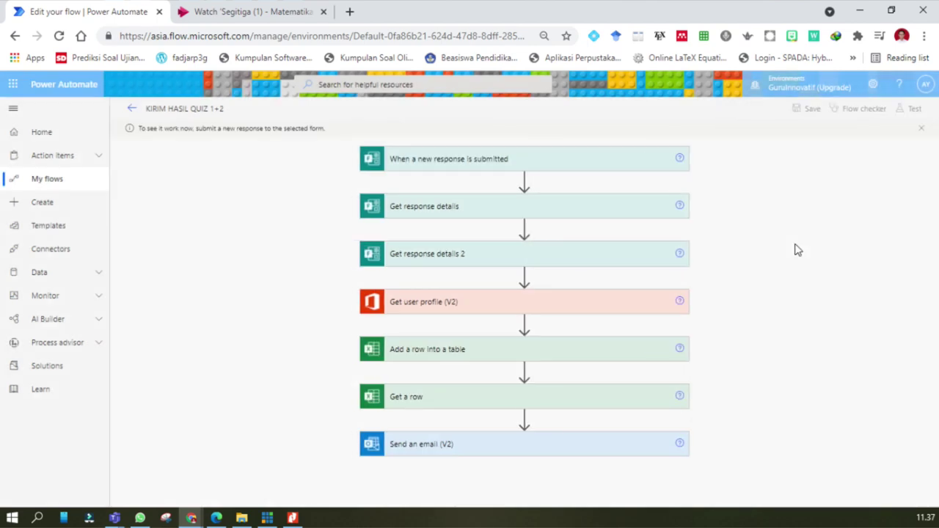